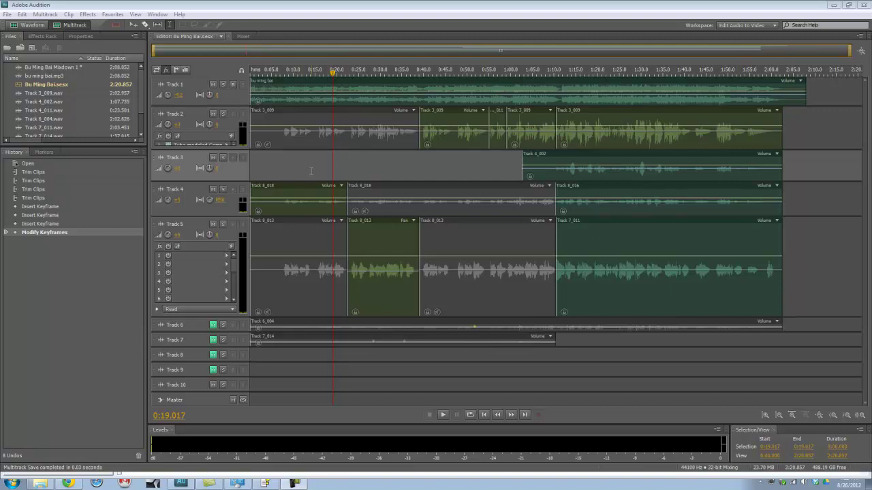
# - Make Track 4 taller in the multitrack session and play the mix from about 0:35
pyautogui.click(313, 170)
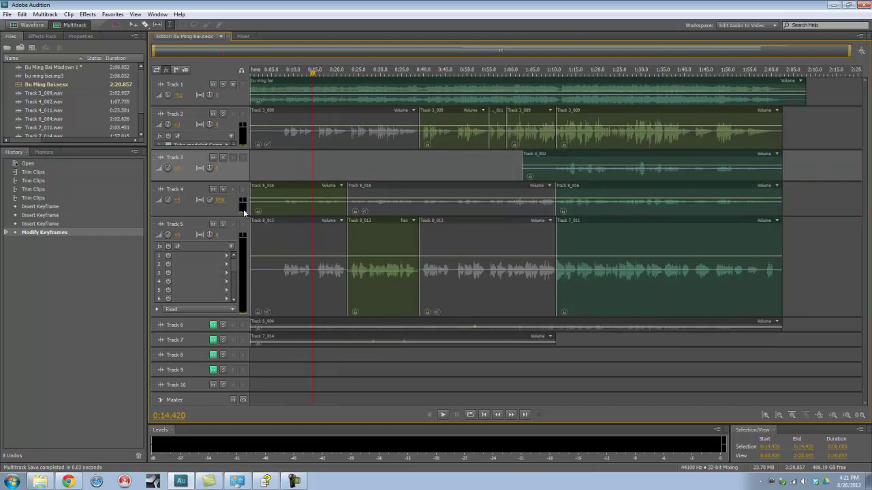
pyautogui.moveTo(189, 216); pyautogui.dragTo(191, 232)
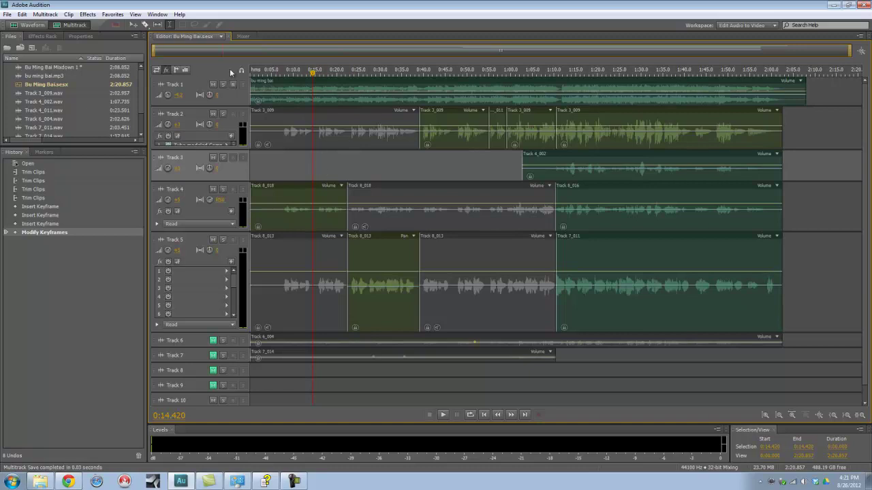
pyautogui.click(339, 168)
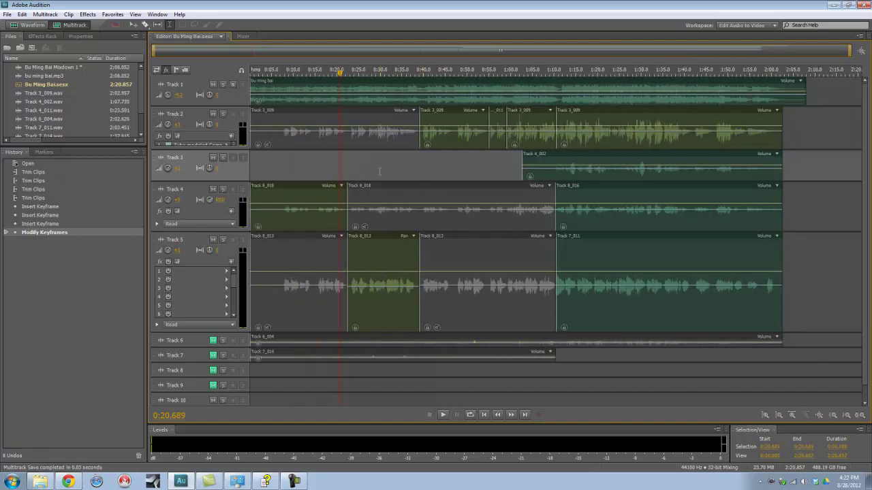
pyautogui.click(360, 166)
pyautogui.click(412, 167)
pyautogui.press('space')
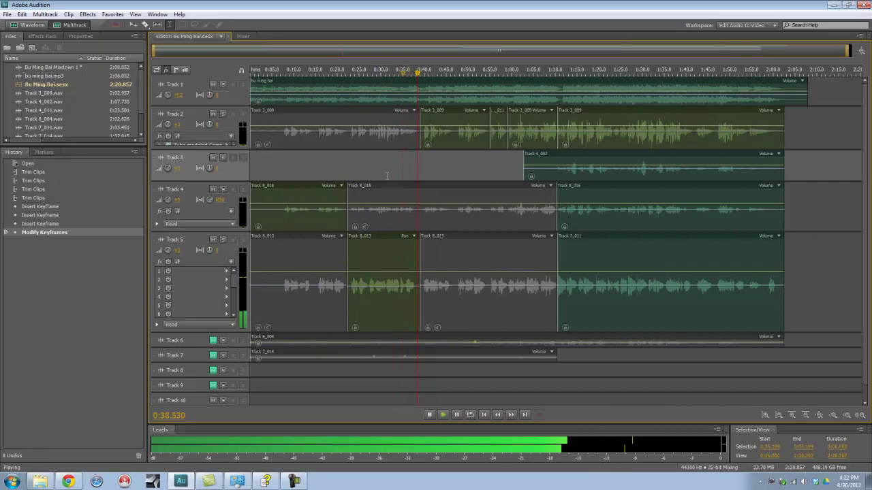
# - Adjust Track 2's volume during playback and listen to the mix around the start of the Track 8_016 clip
pyautogui.moveTo(167, 124); pyautogui.dragTo(164, 128)
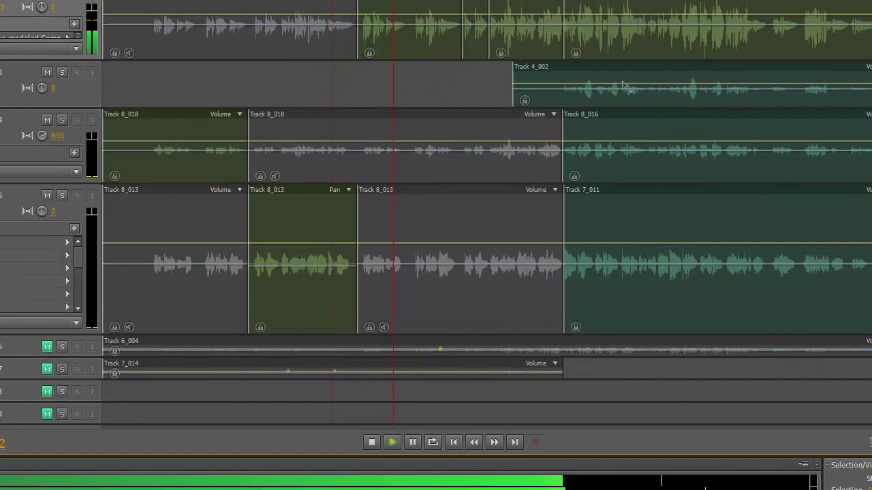
pyautogui.click(598, 129)
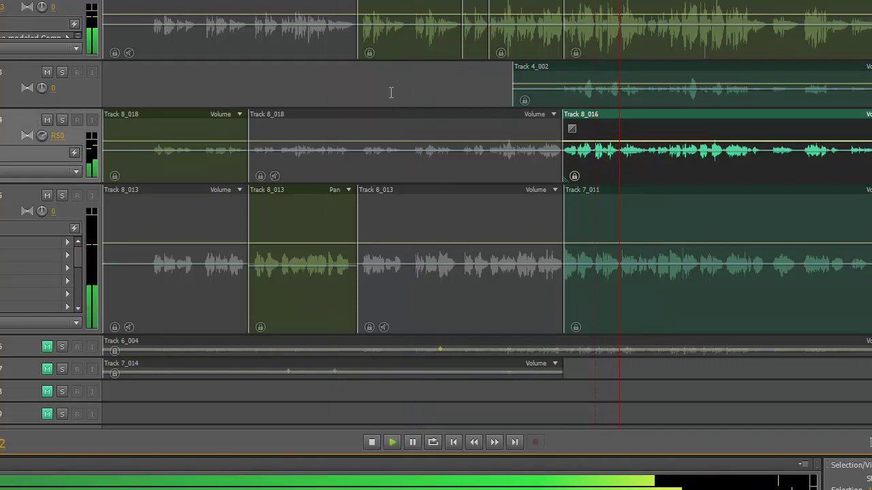
pyautogui.press('space')
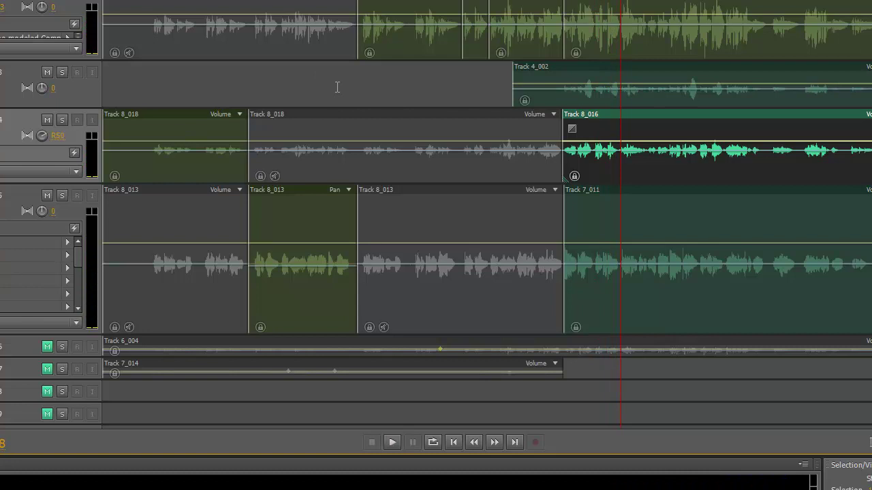
pyautogui.click(338, 86)
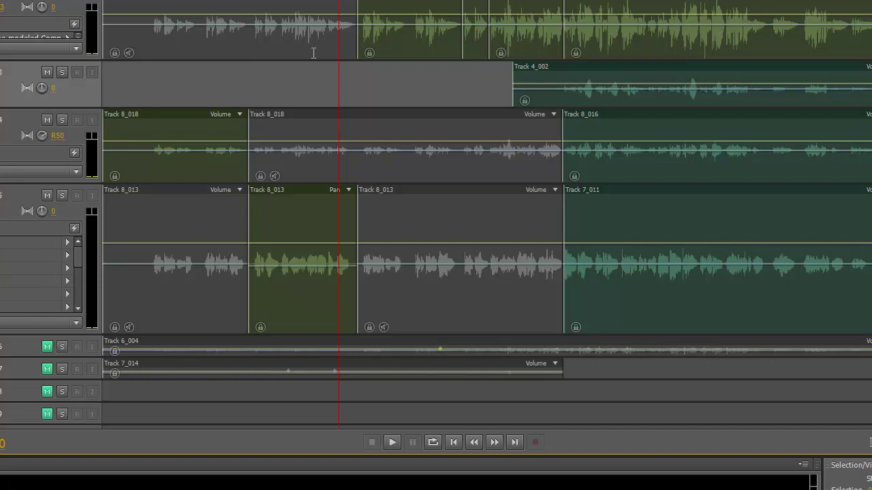
pyautogui.click(201, 77)
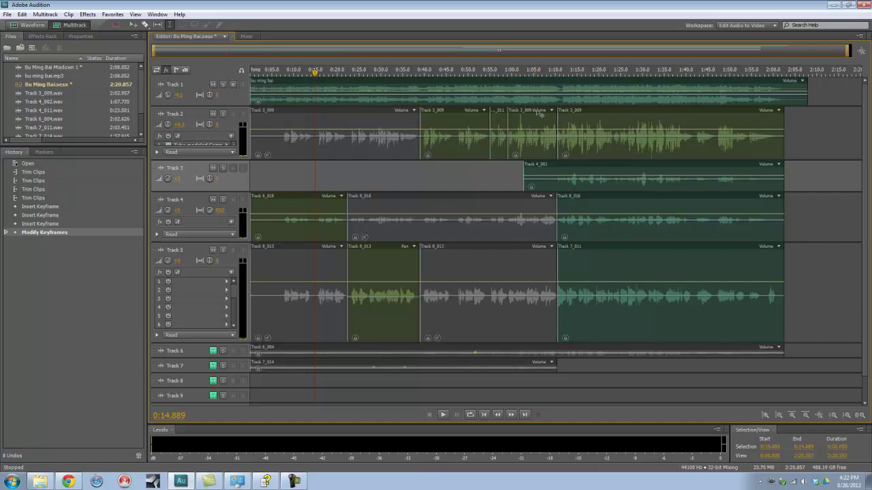
# - Bounce the unmuted Track 2 clips from about 0:39 onward to a new track, using selected clips only
pyautogui.press('v')
pyautogui.moveTo(831, 134); pyautogui.dragTo(456, 140)
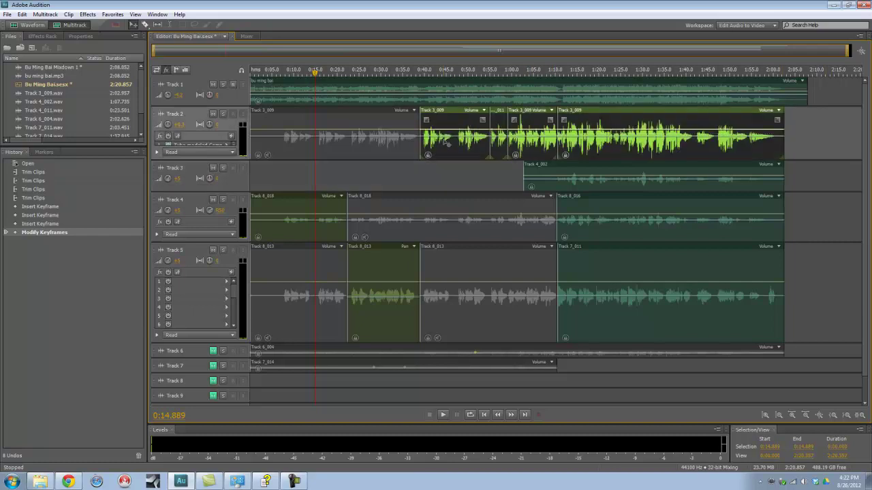
pyautogui.rightClick(463, 114)
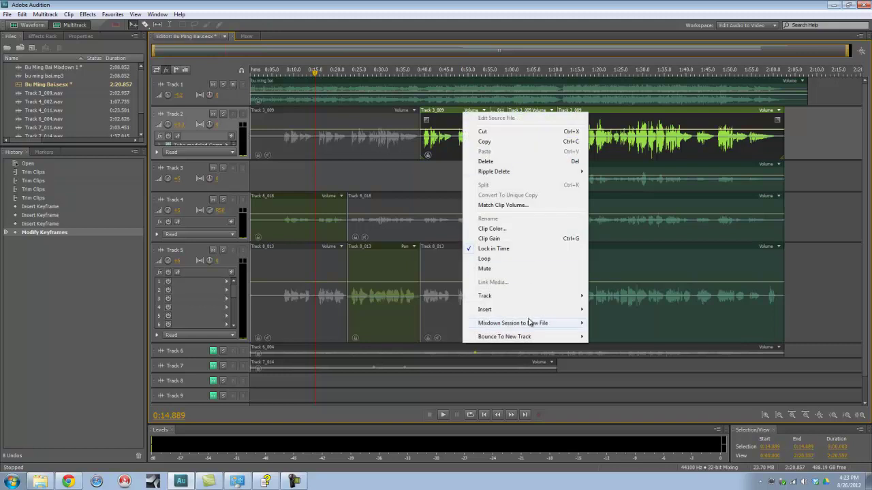
pyautogui.moveTo(570, 338)
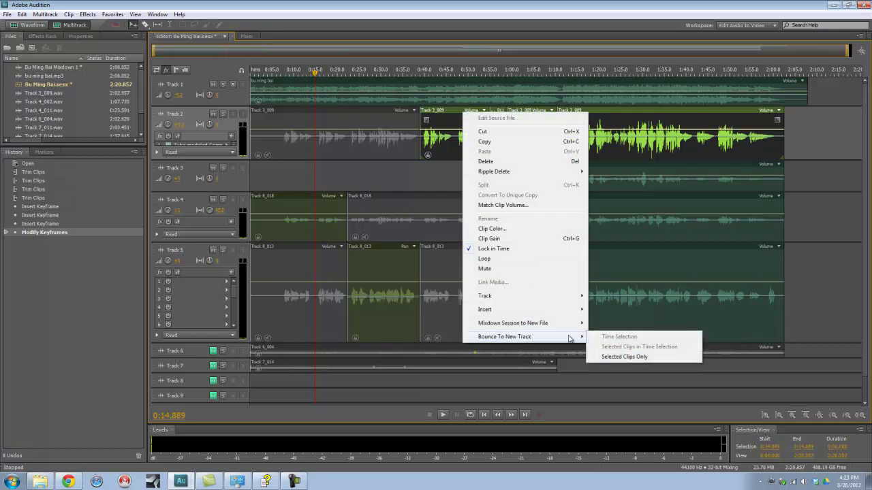
pyautogui.click(620, 358)
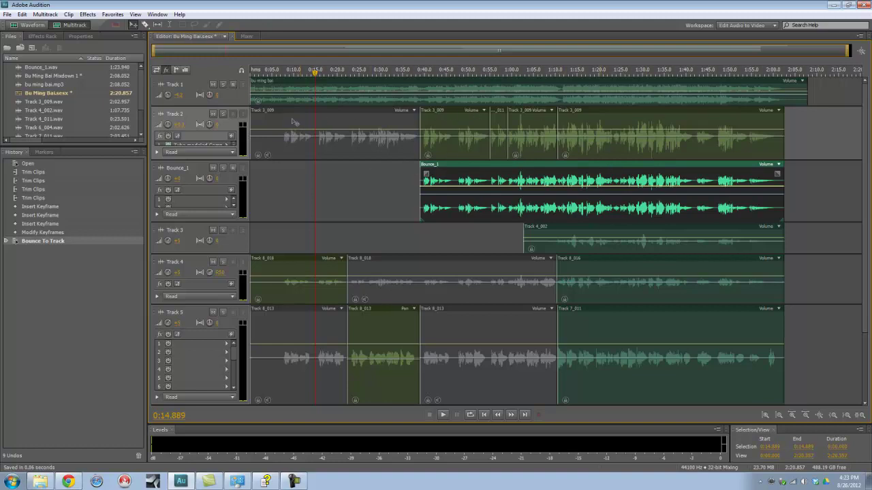
# - Mute Track 2, solo the Bounce_1 track and listen to it around 0:57
pyautogui.click(212, 114)
pyautogui.click(412, 202)
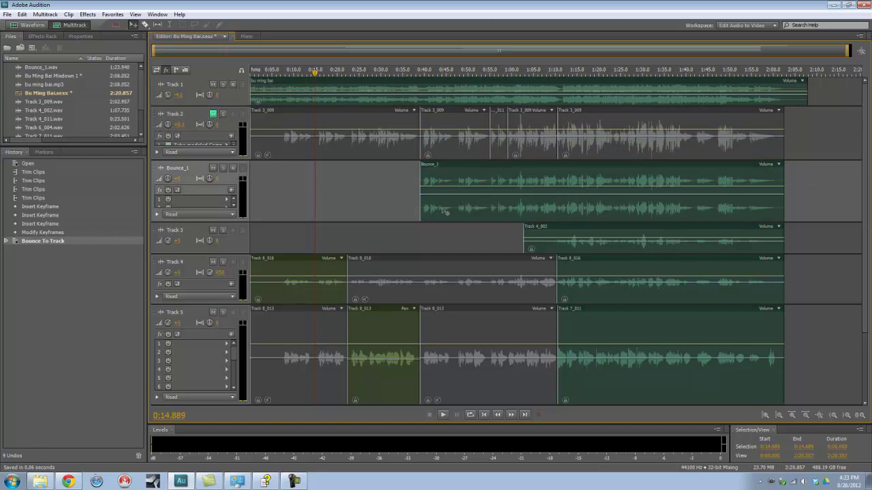
pyautogui.press('t')
pyautogui.click(449, 213)
pyautogui.click(223, 168)
pyautogui.press('space')
pyautogui.press('space')
pyautogui.click(500, 213)
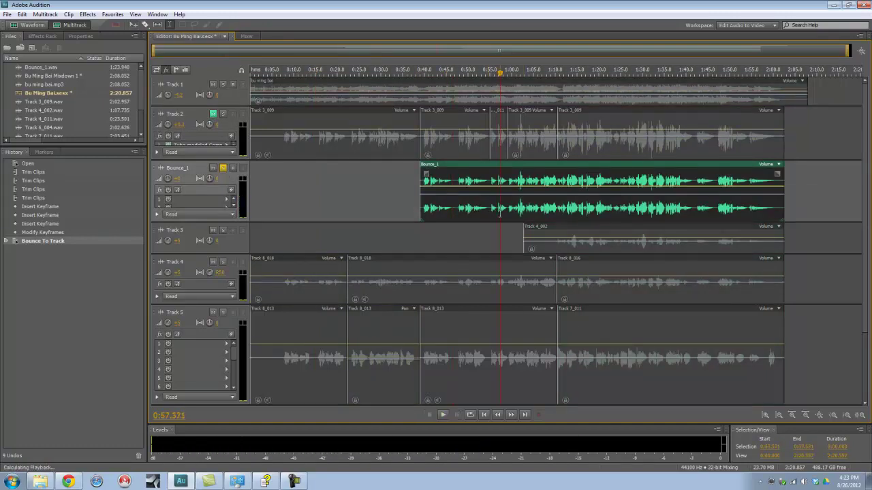
pyautogui.press('space')
pyautogui.press('space')
# - Open the Bounce_1 clip in the waveform editor and convert its sample type to mono at 16 bits
pyautogui.doubleClick(489, 167)
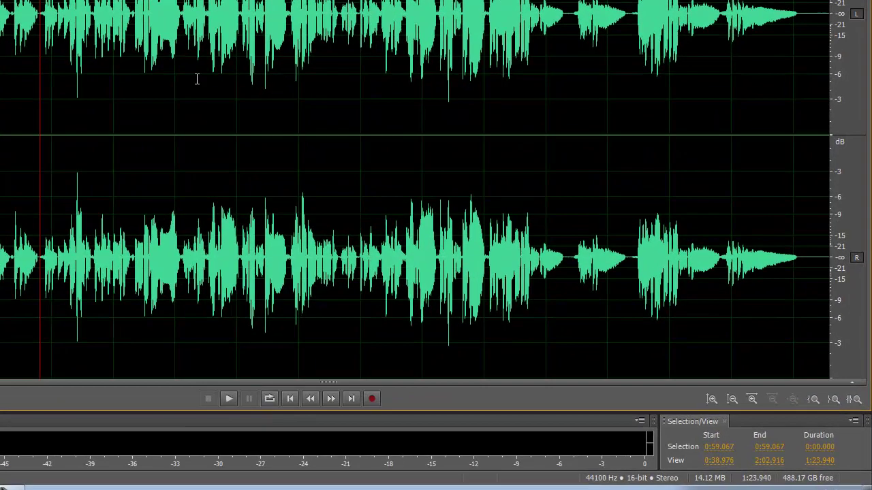
pyautogui.click(421, 177)
pyautogui.hotkey('ctrl', 'a')
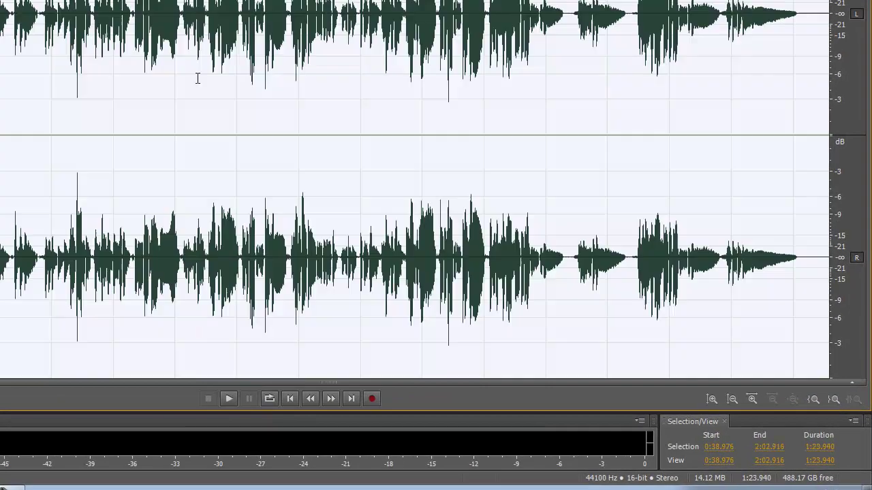
pyautogui.click(199, 98)
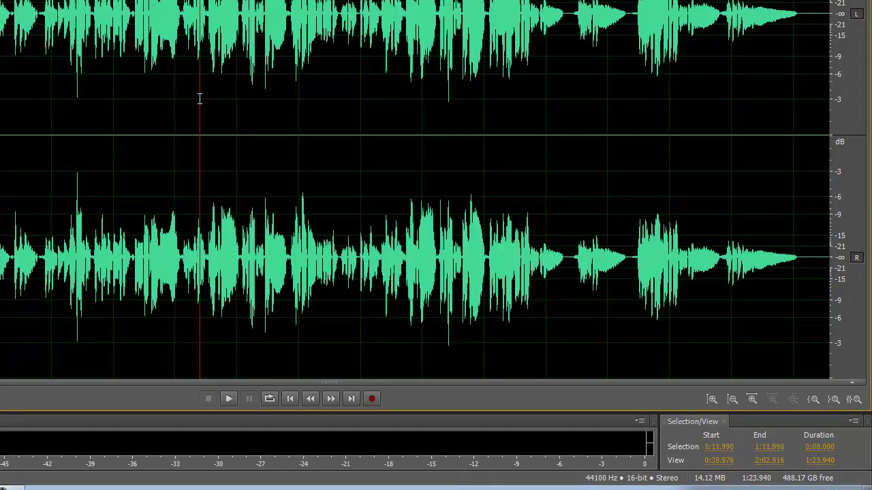
pyautogui.doubleClick(199, 96)
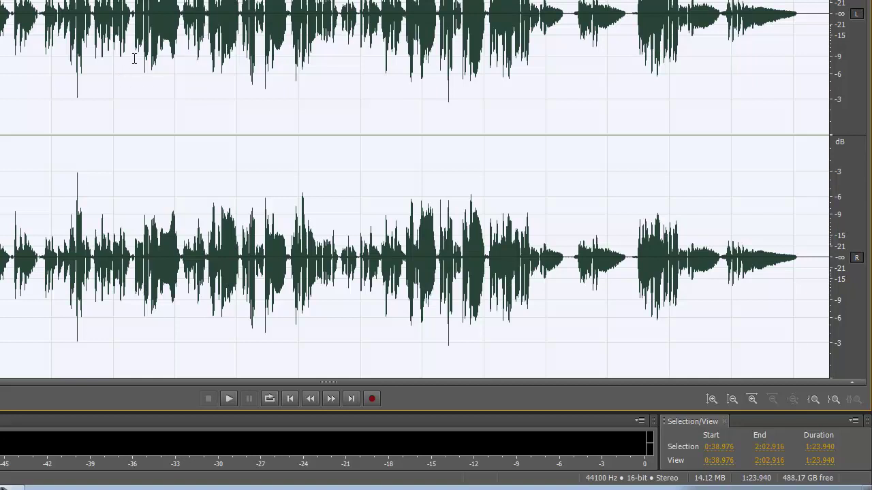
pyautogui.hotkey('shift', 't')
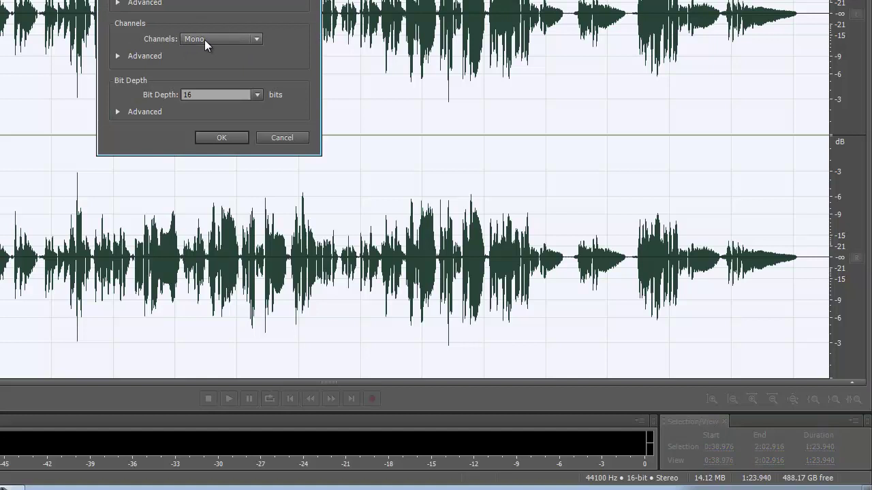
pyautogui.click(224, 139)
pyautogui.click(224, 140)
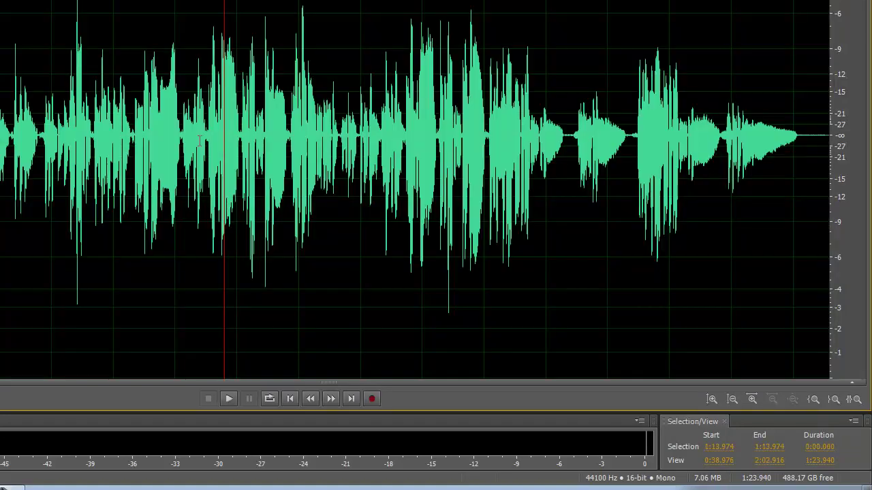
# - Listen to the mono Bounce_1 waveform from about 1:10 and inspect the quiet gap around 0:46
pyautogui.click(175, 143)
pyautogui.press('space')
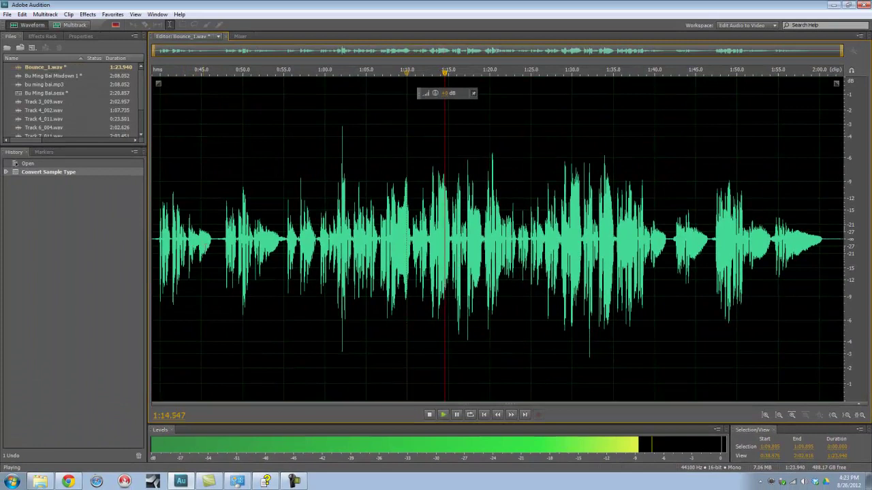
pyautogui.press('space')
pyautogui.scroll(3, 220, 253)
pyautogui.scroll(2, 219, 252)
pyautogui.moveTo(219, 252)
pyautogui.mouseDown()
pyautogui.moveTo(267, 256)
pyautogui.moveTo(220, 260)
pyautogui.mouseUp()
pyautogui.scroll(-5, 192, 251)
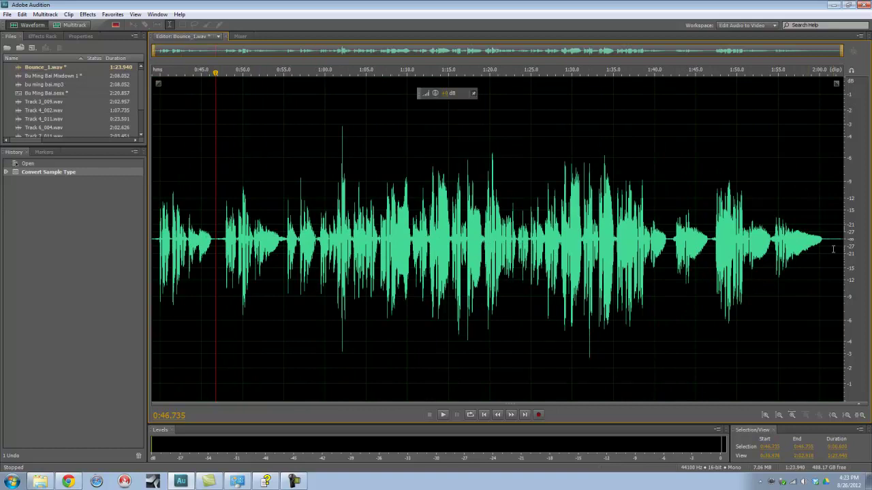
# - Examine the silent tail of the waveform after about 2:00.5 and play it back to check for background noise
pyautogui.scroll(3, 832, 250)
pyautogui.moveTo(773, 250); pyautogui.dragTo(696, 254)
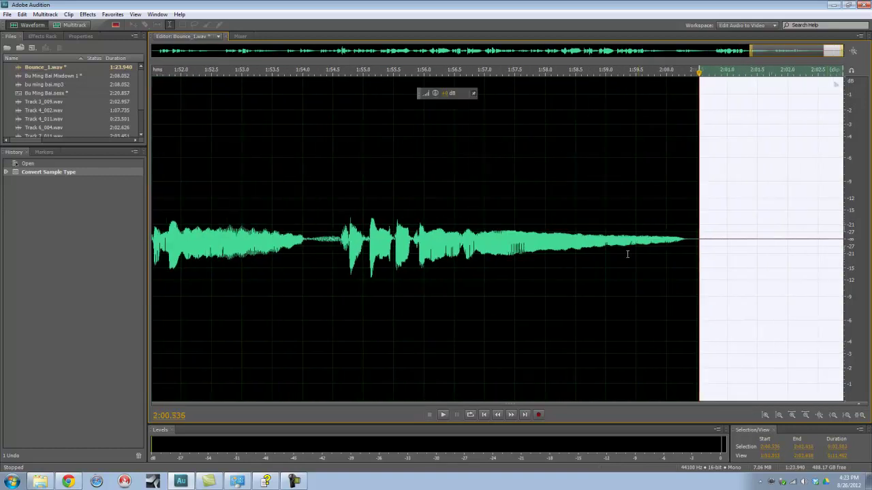
pyautogui.click(696, 254)
pyautogui.press('space')
pyautogui.press('space')
pyautogui.moveTo(730, 270); pyautogui.dragTo(844, 266)
pyautogui.click(787, 261)
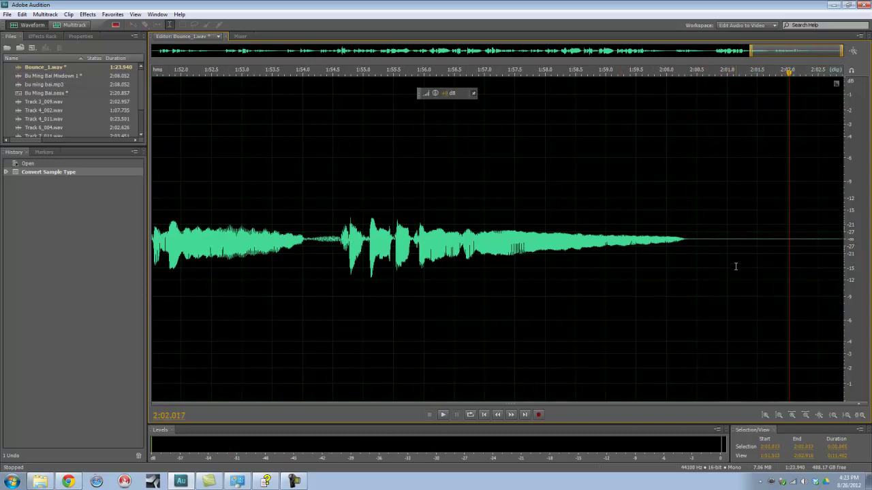
pyautogui.scroll(2, 736, 265)
pyautogui.moveTo(690, 249); pyautogui.dragTo(833, 237)
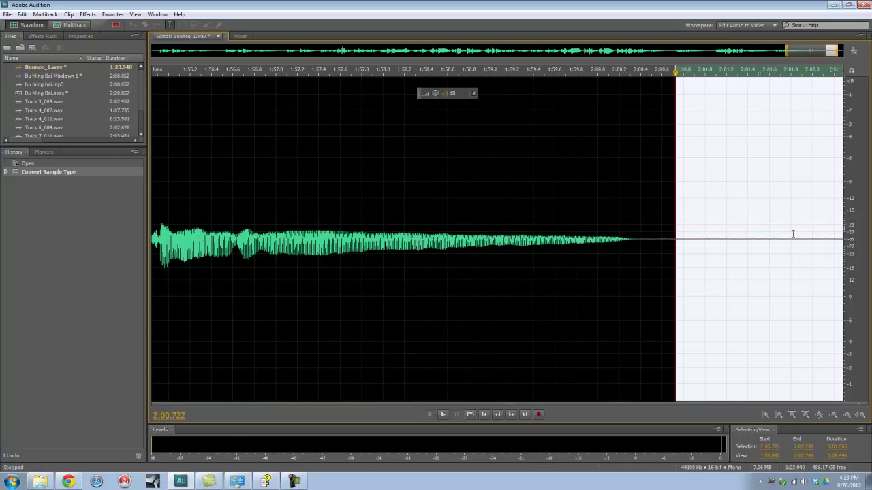
pyautogui.click(673, 254)
pyautogui.press('space')
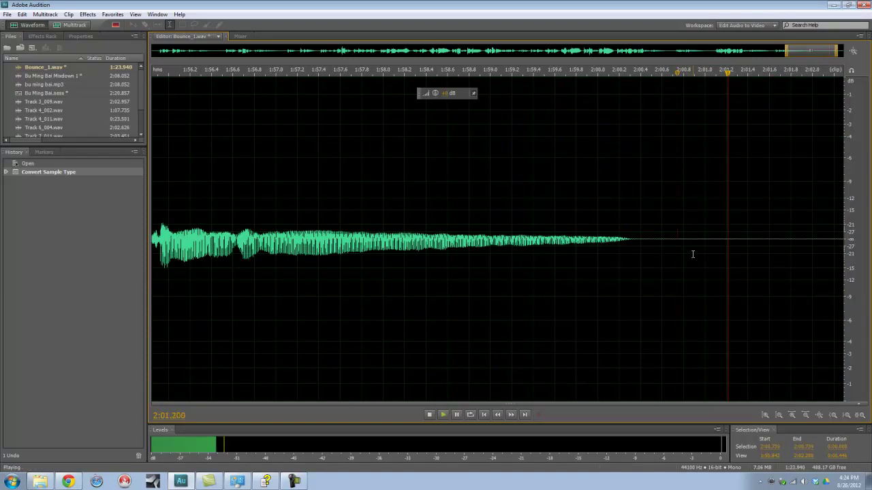
pyautogui.scroll(-4, 701, 265)
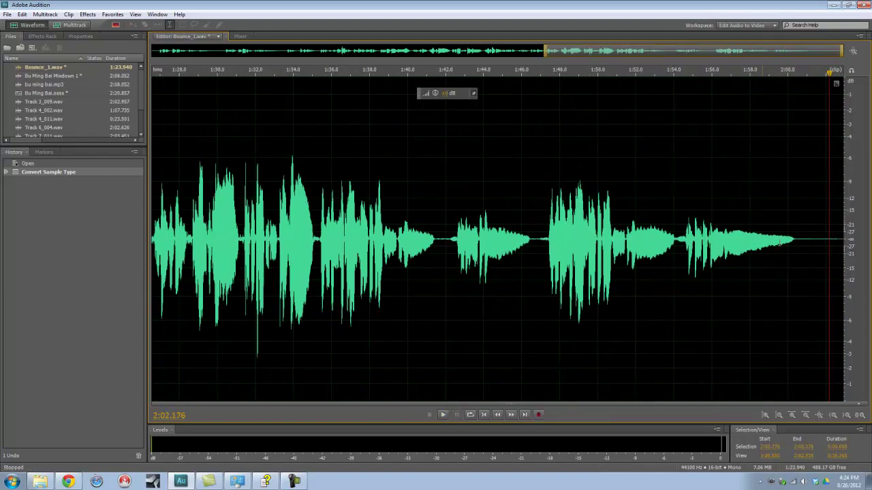
pyautogui.scroll(-3, 807, 242)
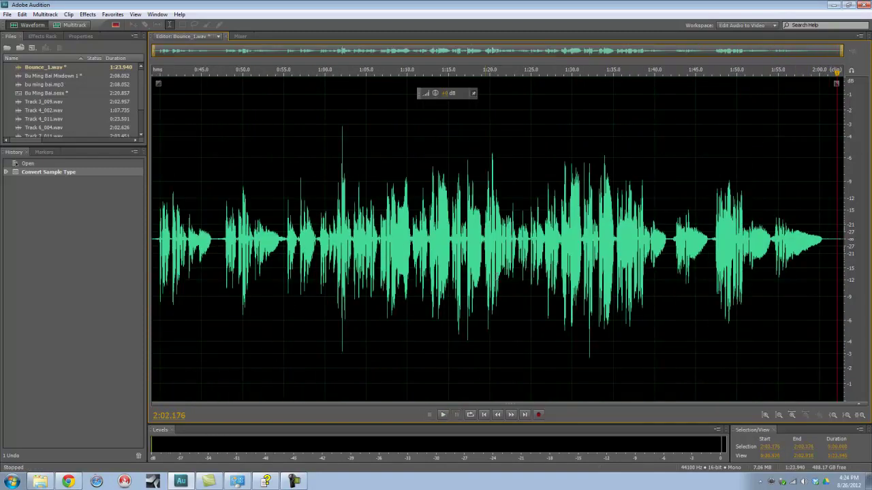
# - Select the silent tail at the end of the Bounce_1 waveform and capture it as the noise print
pyautogui.scroll(4, 827, 249)
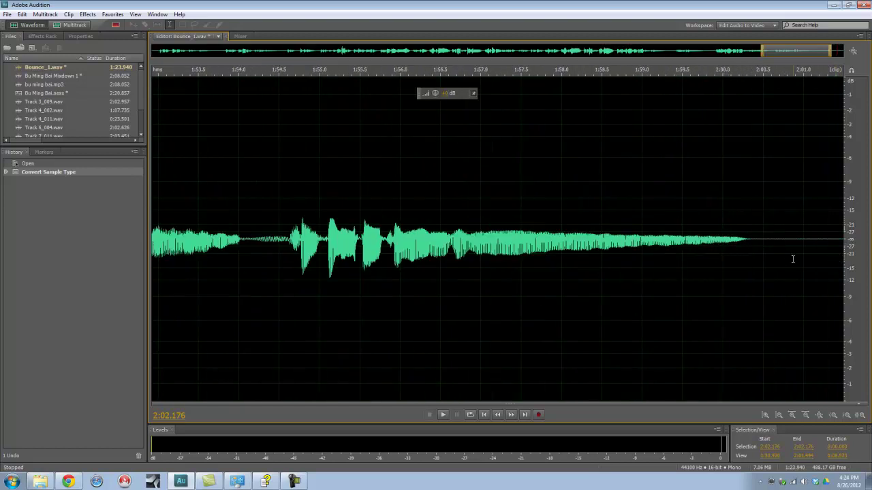
pyautogui.moveTo(776, 257); pyautogui.dragTo(842, 256)
pyautogui.scroll(2, 814, 255)
pyautogui.moveTo(688, 257); pyautogui.dragTo(849, 255)
pyautogui.press('space')
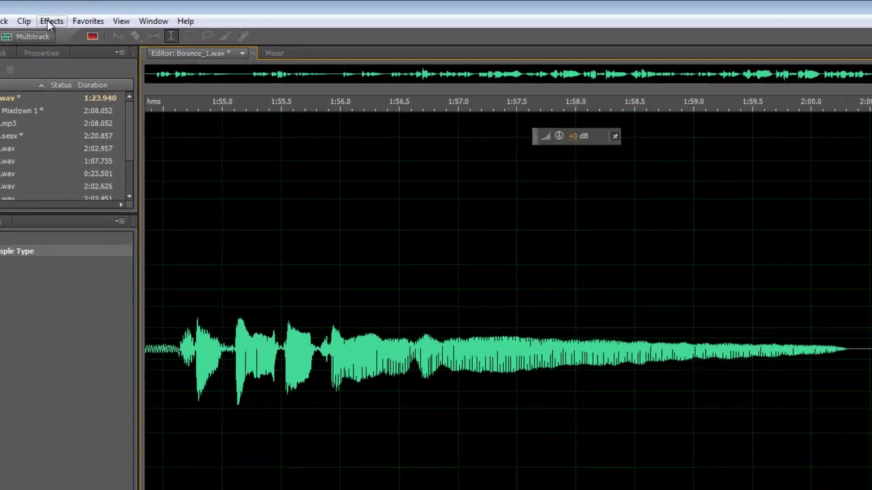
pyautogui.click(81, 15)
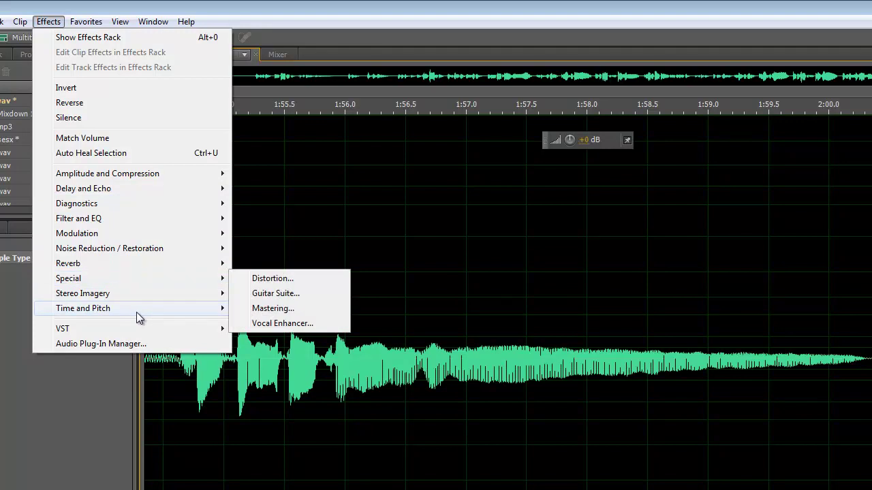
pyautogui.moveTo(137, 314)
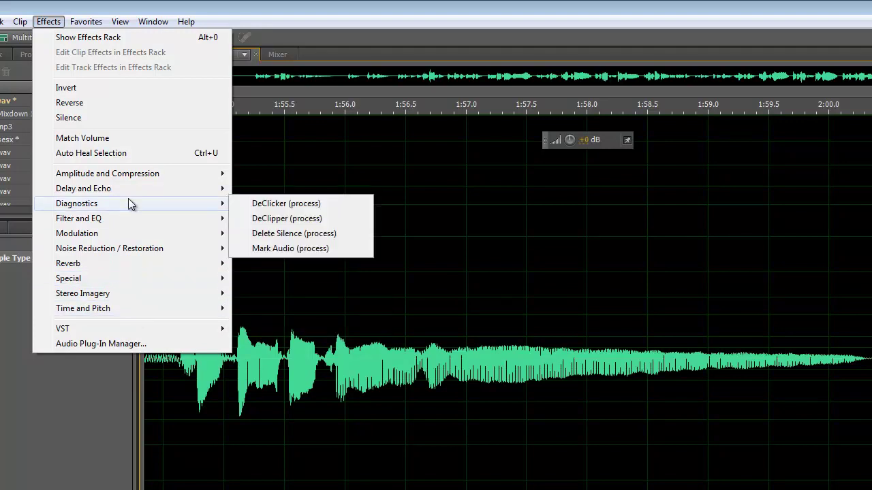
pyautogui.moveTo(127, 251)
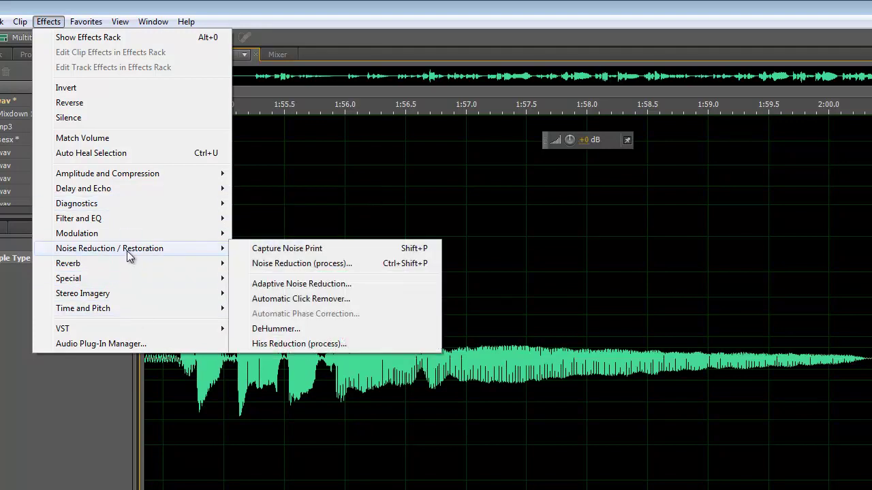
pyautogui.click(302, 250)
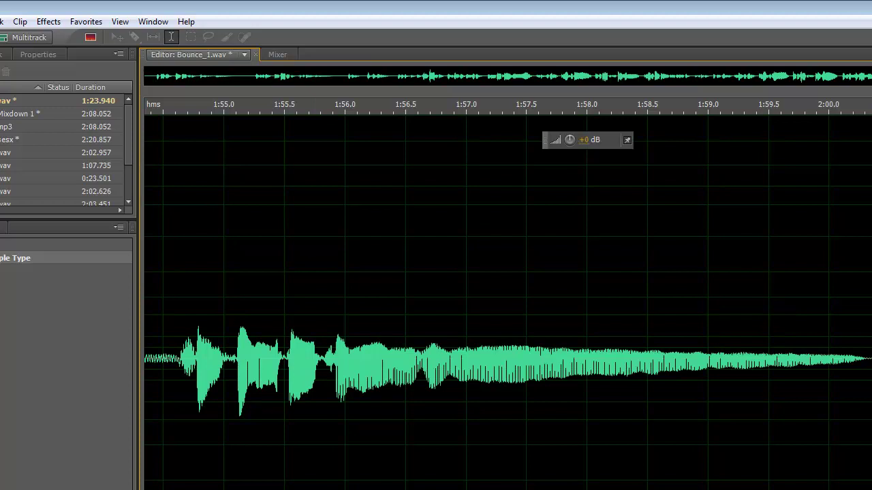
# - Apply Noise Reduction to the entire Bounce_1 waveform at 89% with a 35 dB reduction
pyautogui.press('-')
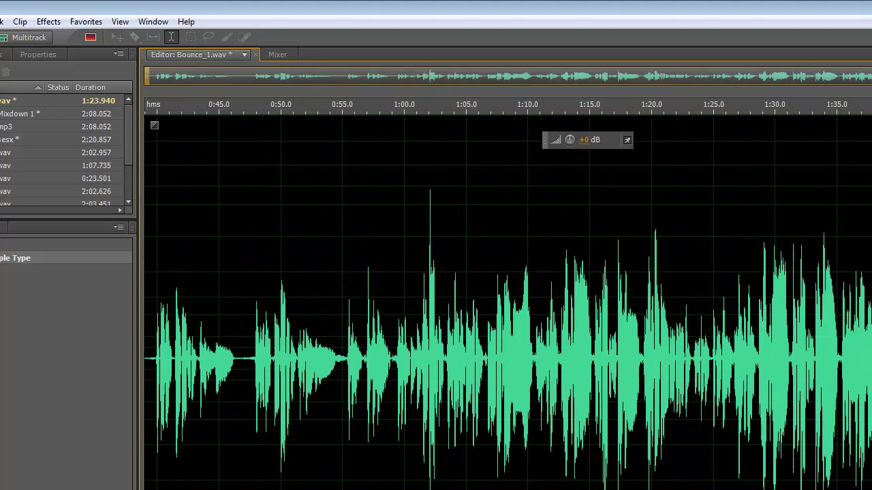
pyautogui.click(726, 373)
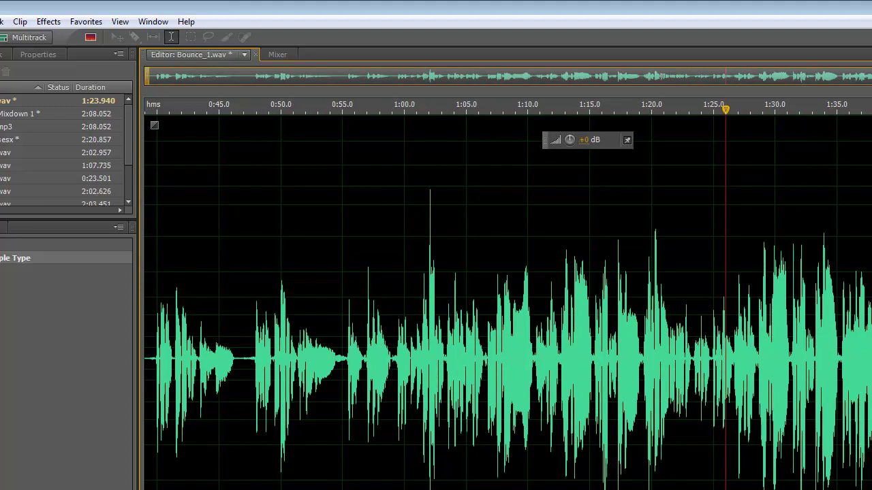
pyautogui.hotkey('ctrl', 'a')
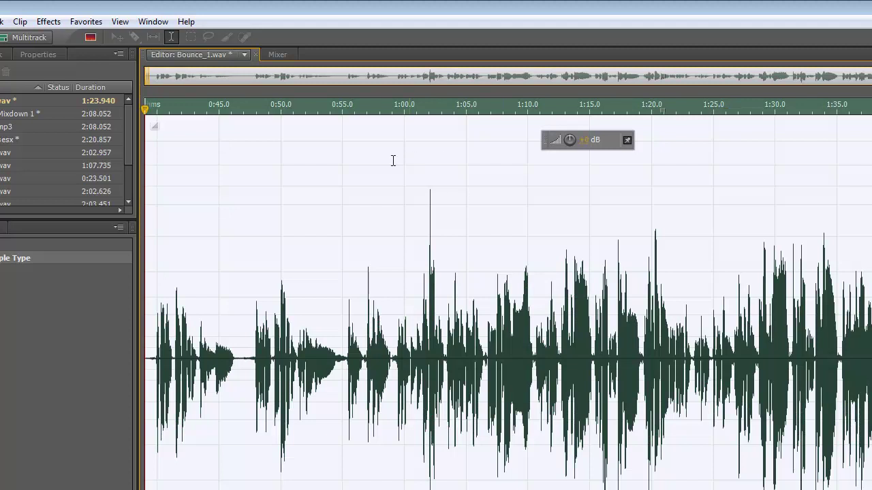
pyautogui.click(47, 26)
pyautogui.moveTo(138, 250)
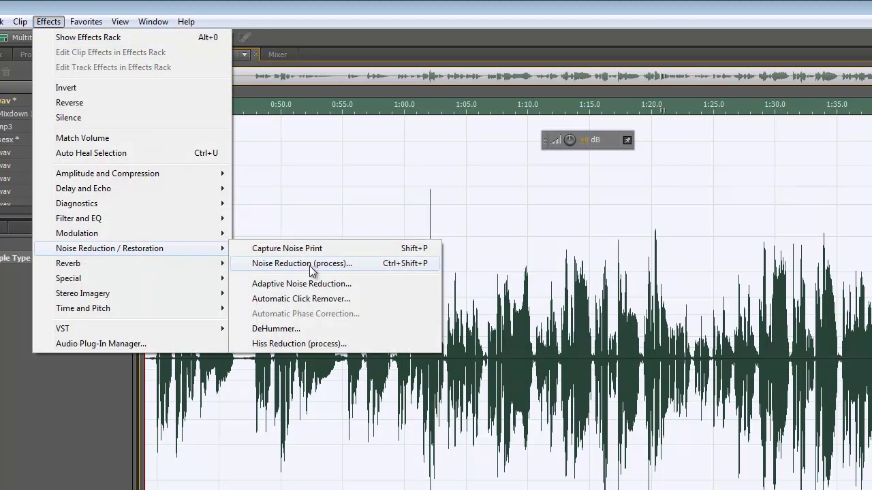
pyautogui.click(335, 271)
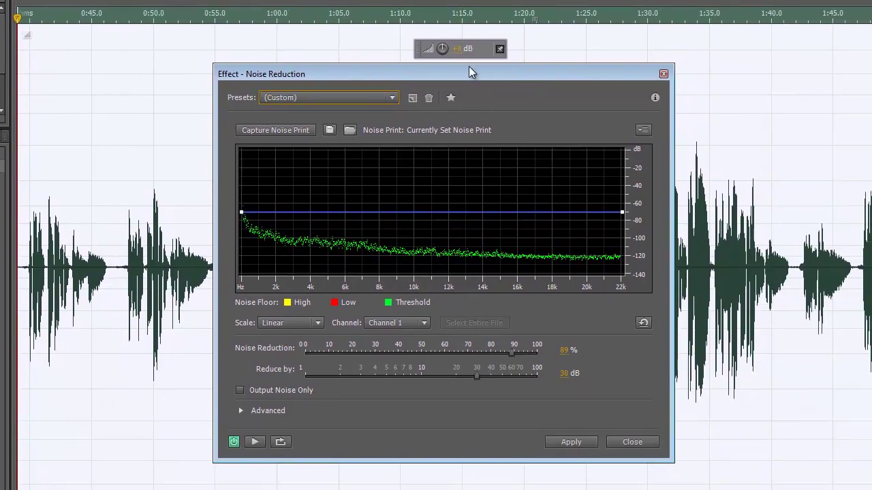
pyautogui.moveTo(469, 66); pyautogui.dragTo(461, 48)
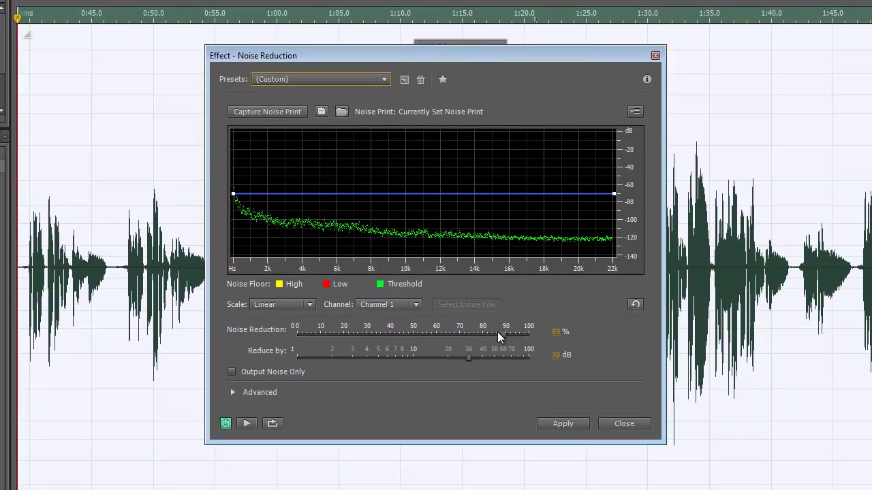
pyautogui.click(556, 333)
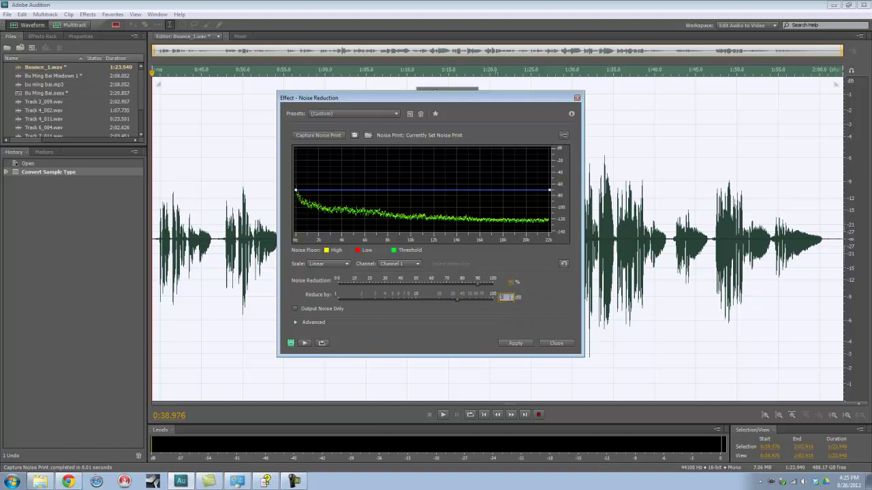
pyautogui.press('Return')
pyautogui.click(516, 344)
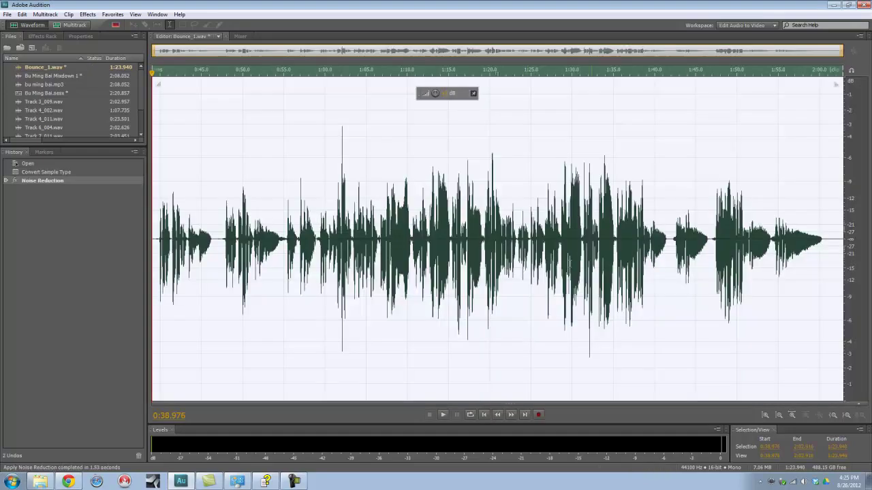
# - Examine the quiet tail of the processed Bounce_1 waveform for remaining noise
pyautogui.click(544, 264)
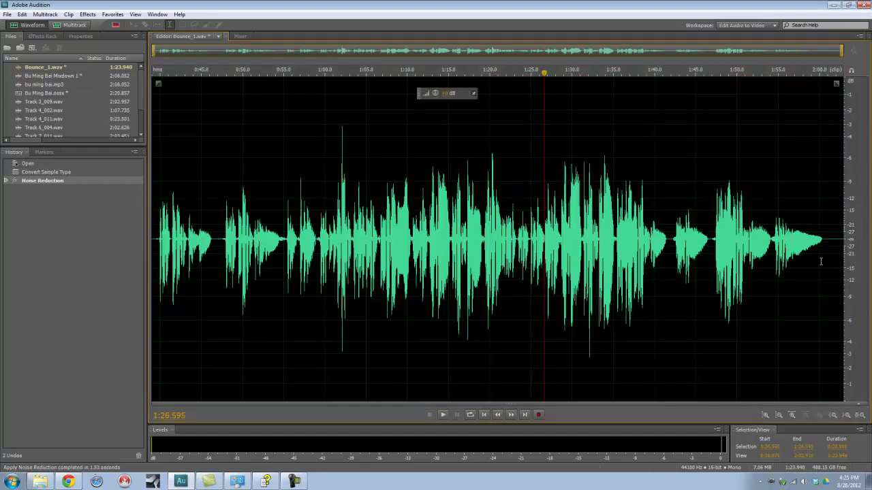
pyautogui.scroll(6, 832, 245)
pyautogui.moveTo(724, 259); pyautogui.dragTo(841, 263)
pyautogui.click(690, 273)
pyautogui.scroll(-6, 690, 273)
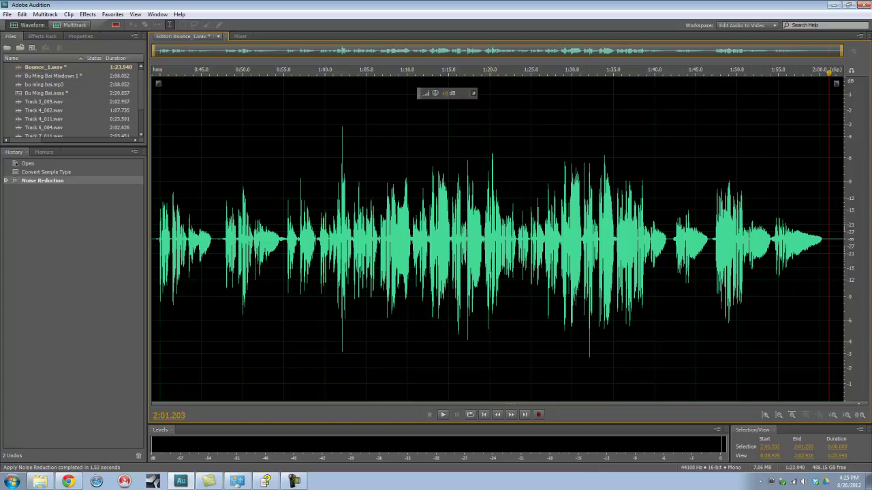
pyautogui.scroll(3, 476, 274)
pyautogui.scroll(-3, 479, 270)
# - Listen to the cleaned Bounce_1 waveform from about 0:47.6 and again from about 1:07
pyautogui.scroll(1, 220, 253)
pyautogui.click(225, 254)
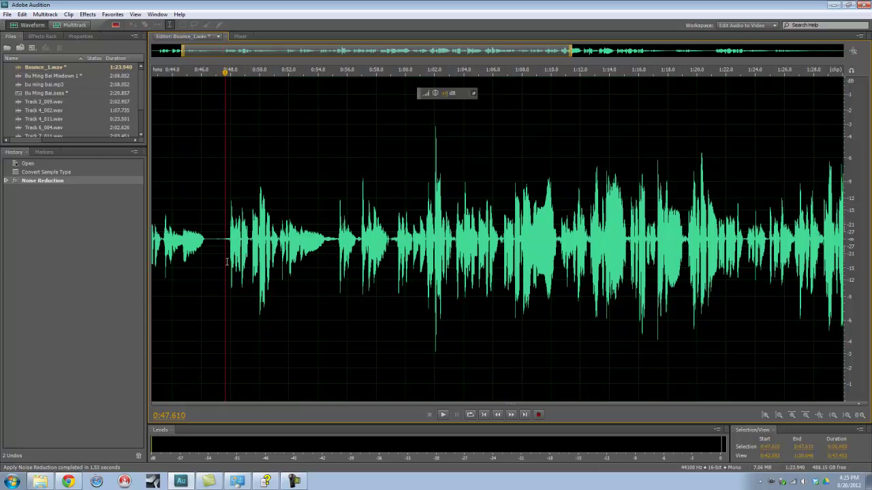
pyautogui.press('space')
pyautogui.scroll(-2, 227, 261)
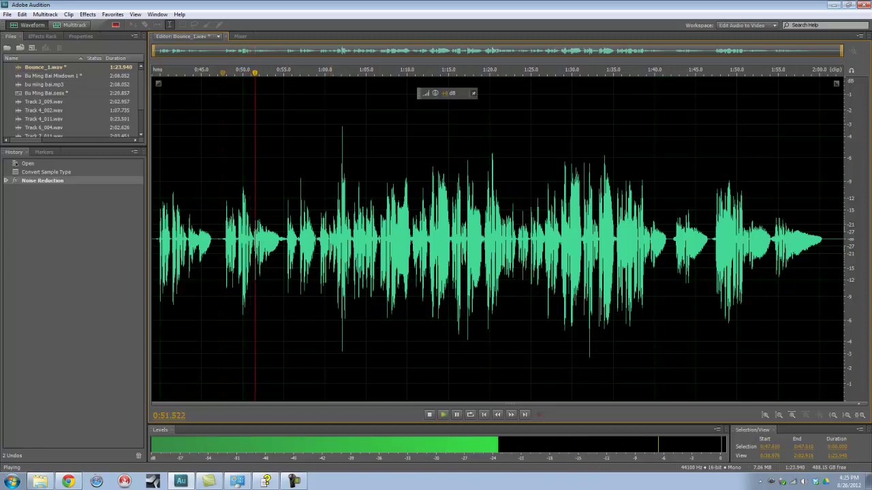
pyautogui.click(385, 245)
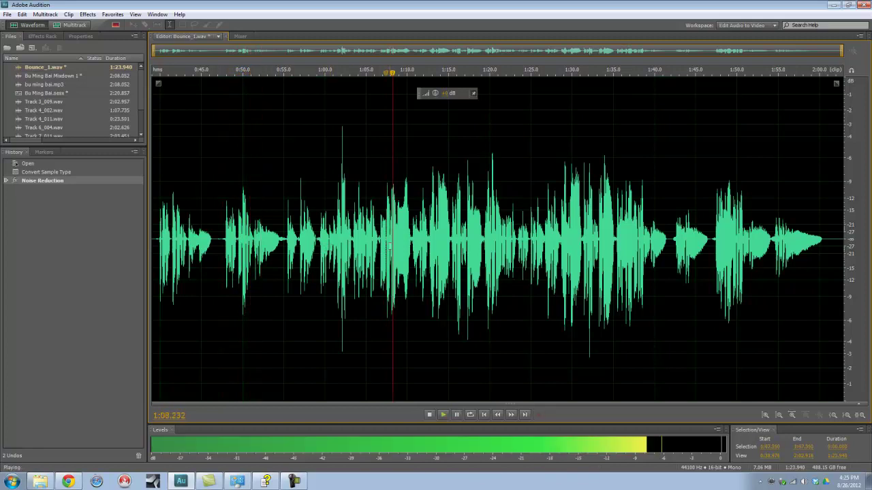
pyautogui.press('space')
# - Save the cleaned Bounce_1 file and return to the multitrack session
pyautogui.click(423, 240)
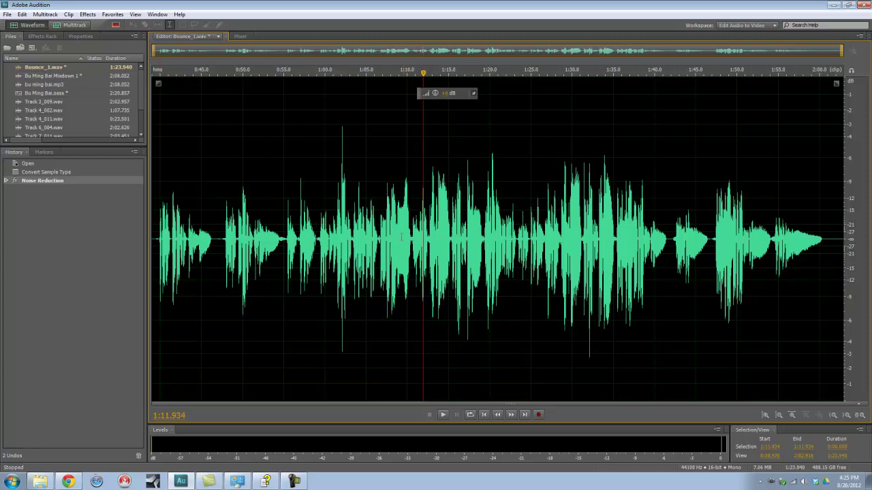
pyautogui.hotkey('ctrl', 's')
pyautogui.press('0')
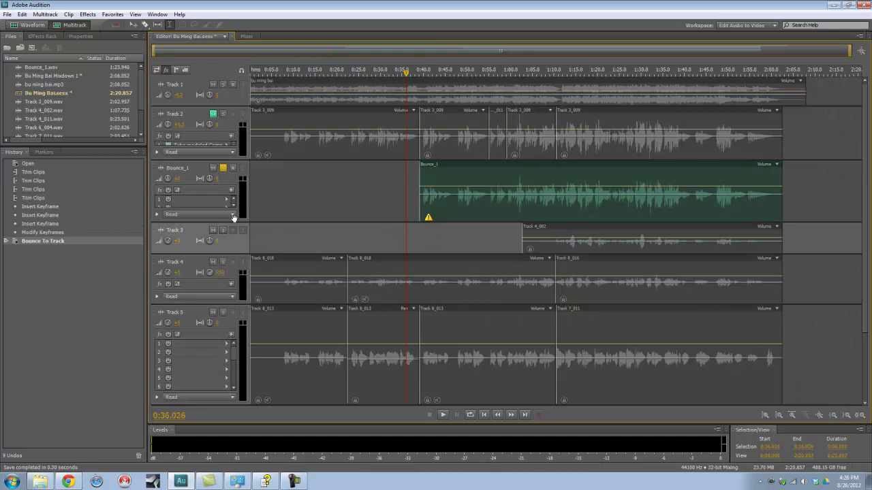
# - Solo Track 3 and open its Track 4_002 clip in the waveform editor
pyautogui.click(626, 250)
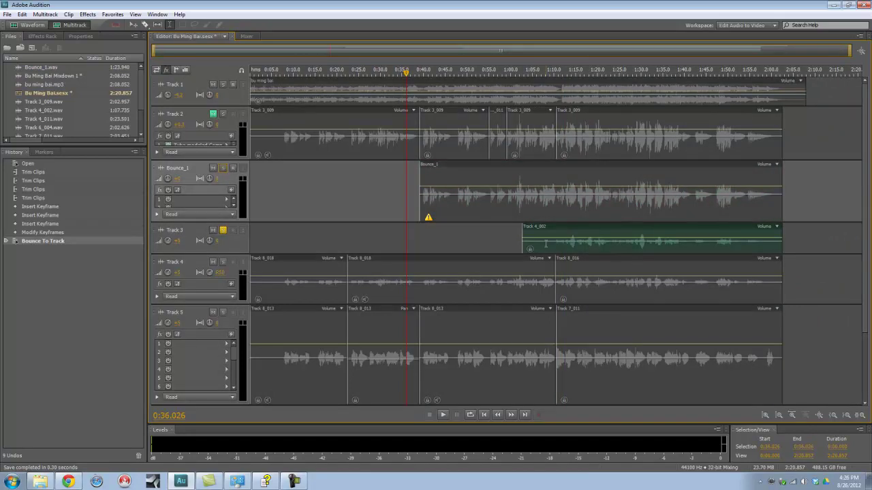
pyautogui.scroll(2, 545, 247)
pyautogui.scroll(-1, 538, 247)
pyautogui.doubleClick(538, 247)
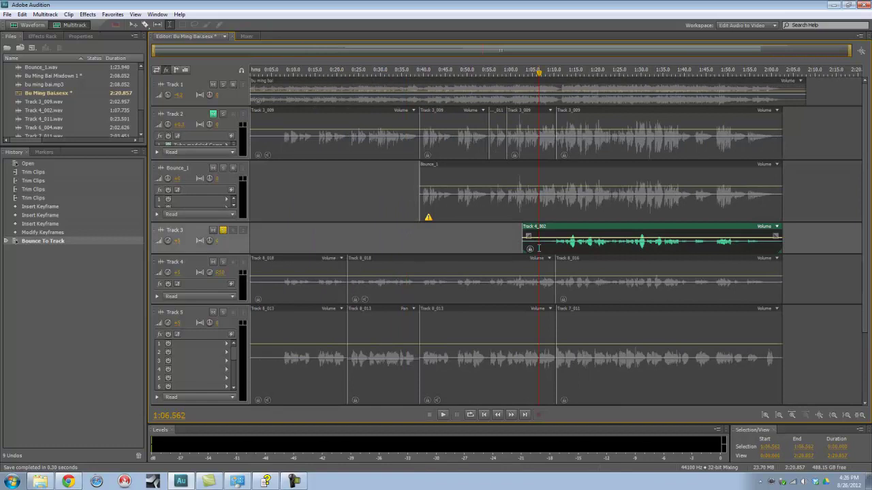
# - Select and play the quiet opening of Track 4_002 between about 0:56.6 and 1:04 to check for background noise
pyautogui.moveTo(192, 250); pyautogui.dragTo(124, 250)
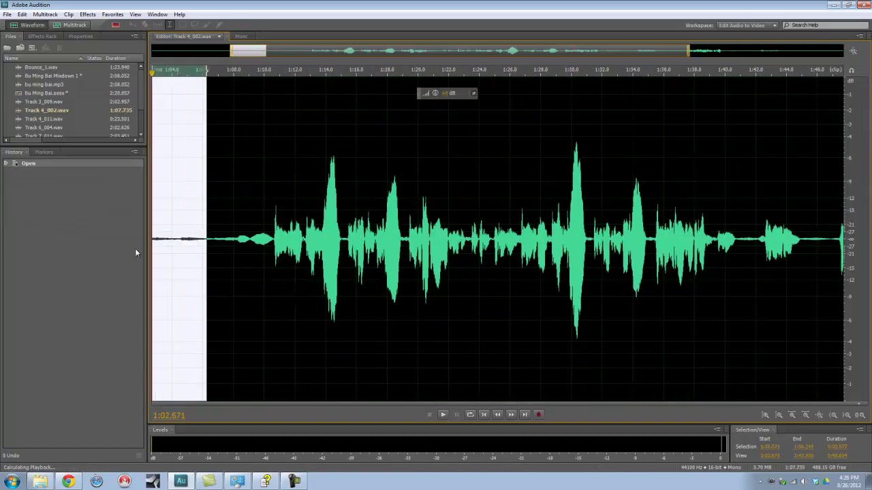
pyautogui.press('space')
pyautogui.press('space')
pyautogui.moveTo(179, 248); pyautogui.dragTo(124, 249)
pyautogui.scroll(-2, 212, 247)
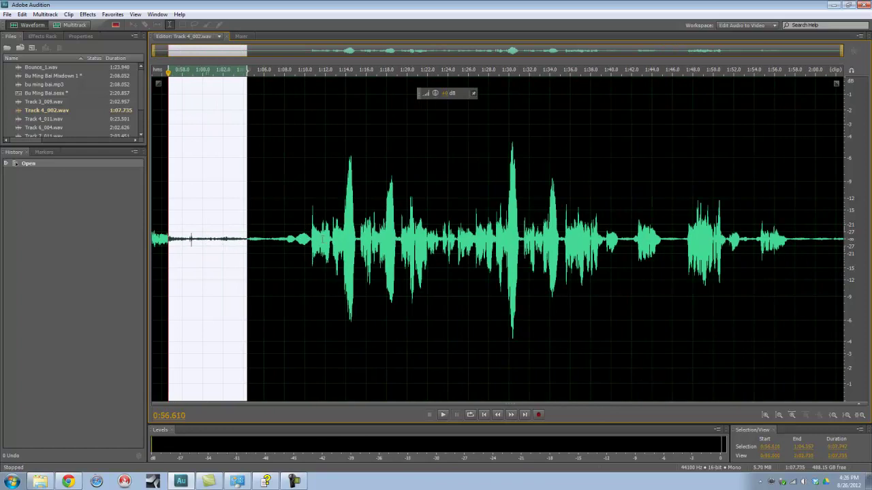
# - Select and play quiet passages of Track 4_002 between about 1:05.6 and 1:08 to check their noise
pyautogui.scroll(3, 247, 259)
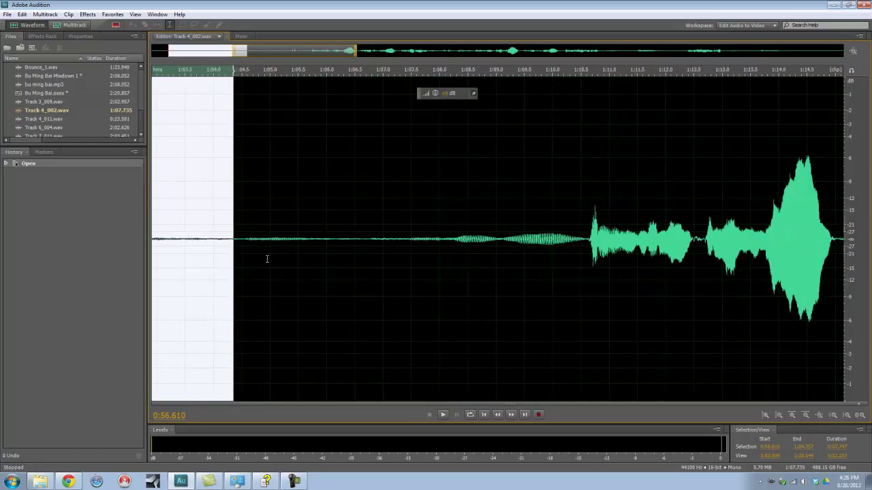
pyautogui.moveTo(372, 253); pyautogui.dragTo(304, 253)
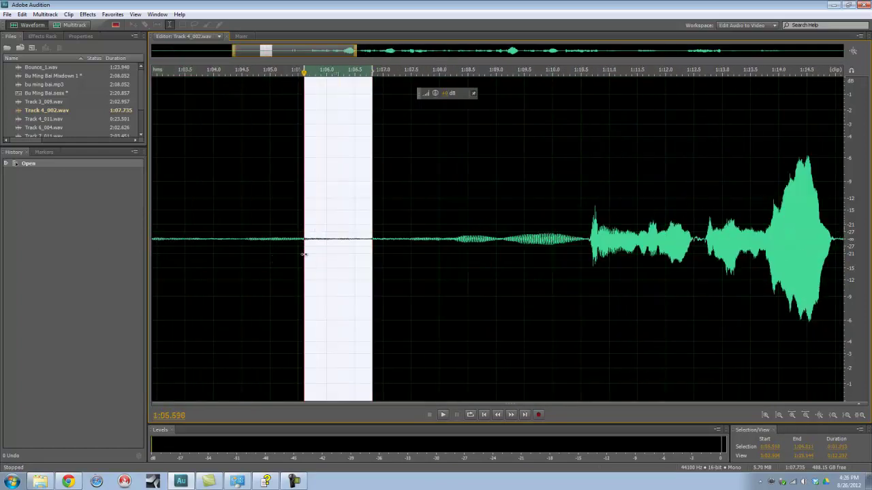
pyautogui.press('space')
pyautogui.moveTo(372, 247); pyautogui.dragTo(432, 248)
pyautogui.scroll(-2, 257, 247)
pyautogui.press('space')
pyautogui.scroll(-1, 619, 256)
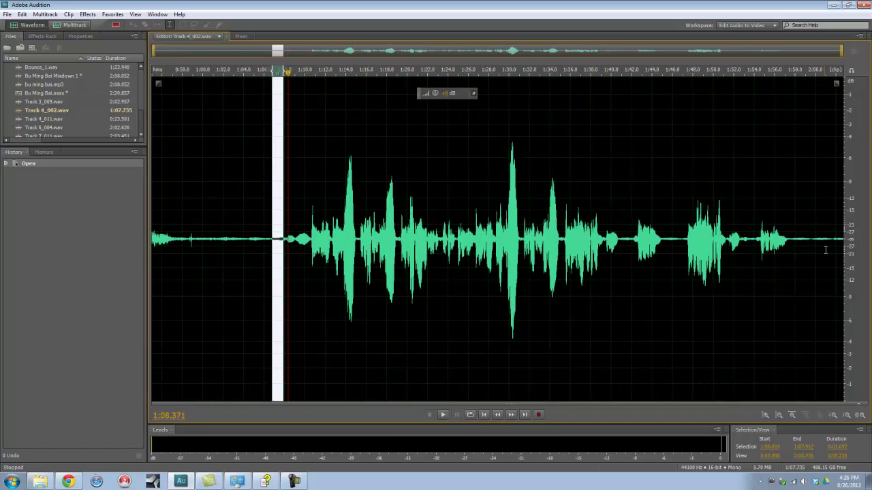
# - Play the silent tail of Track 4_002 and select about 1:59.7 to 2:01.6 for the noise print
pyautogui.moveTo(813, 245); pyautogui.dragTo(871, 249)
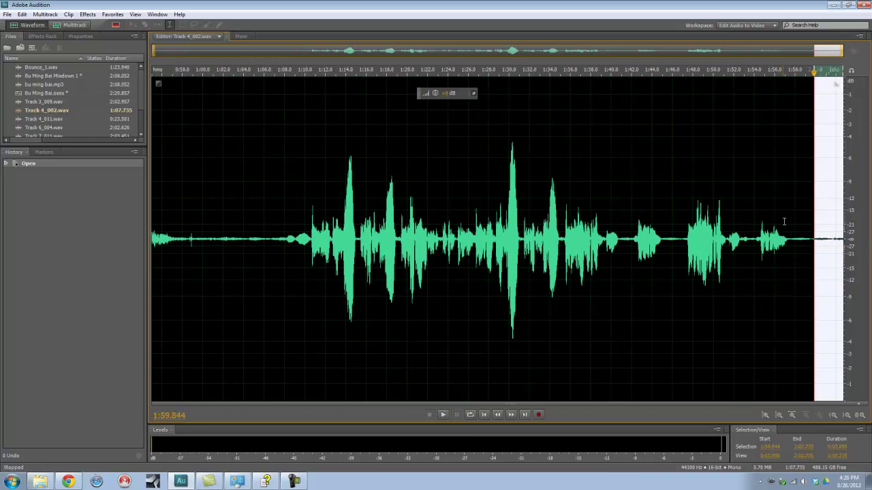
pyautogui.scroll(3, 821, 231)
pyautogui.scroll(-1, 825, 245)
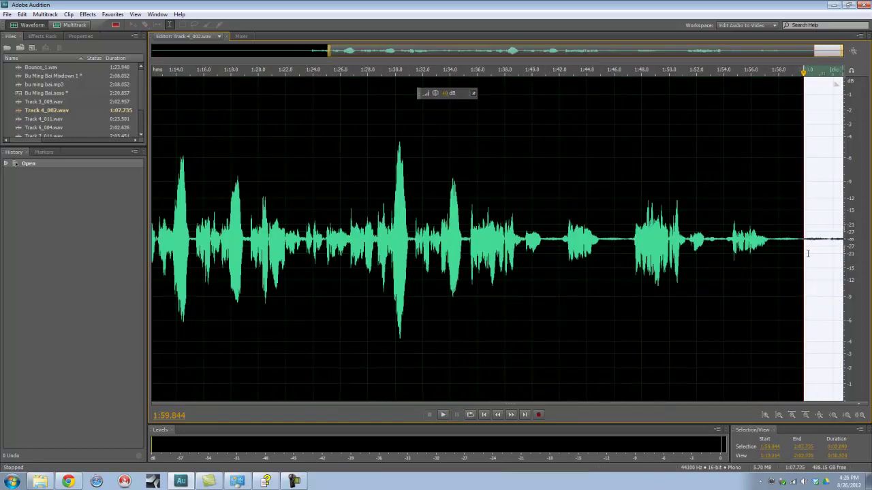
pyautogui.press('space')
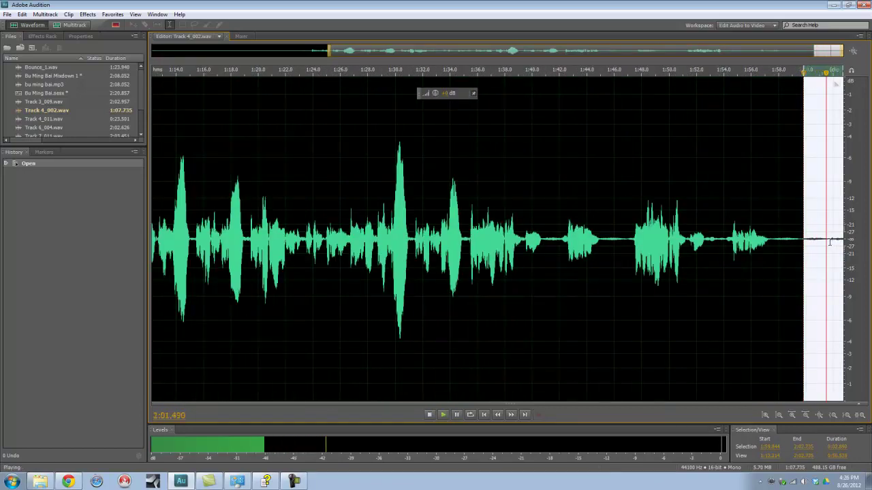
pyautogui.moveTo(831, 241); pyautogui.dragTo(801, 243)
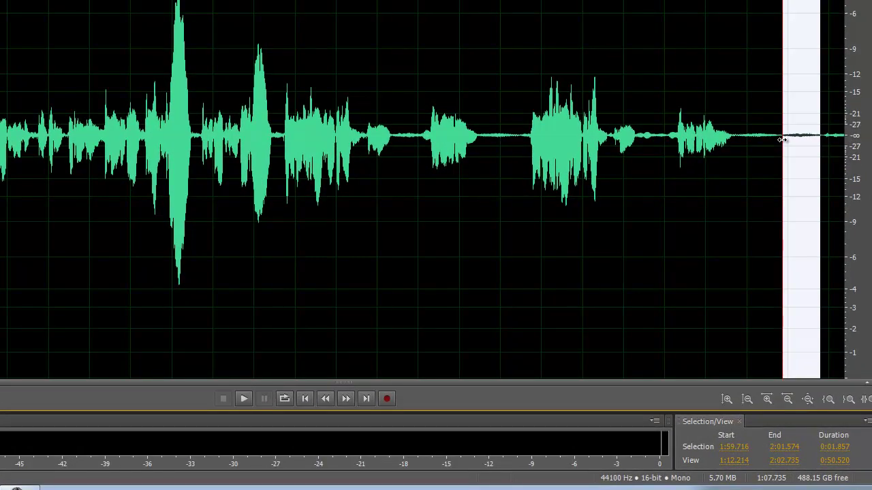
# - Try Noise Reduction on the entire Track 4_002 waveform at 89% with a 35 dB reduction
pyautogui.hotkey('ctrl', 'a')
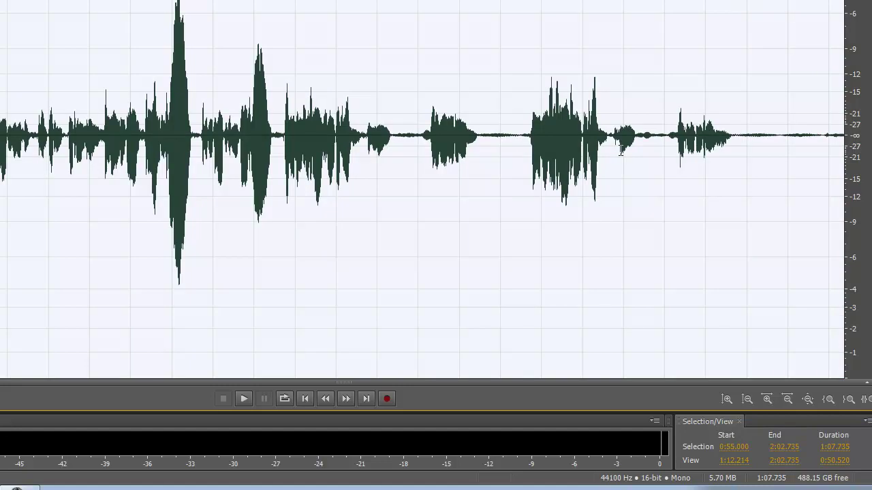
pyautogui.hotkey('ctrl', 'shift', 'p')
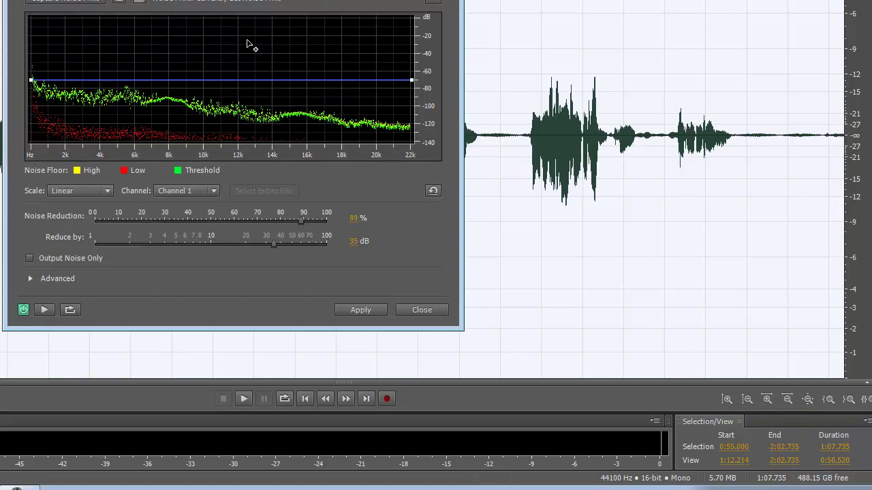
pyautogui.click(357, 310)
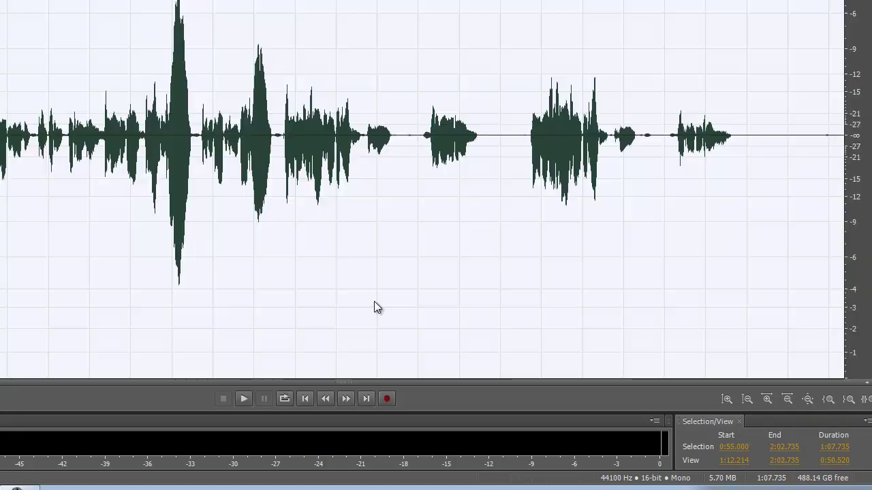
# - Listen to the processed Track 4_002 waveform from about 1:31.5 and again from about 1:10.5
pyautogui.click(200, 183)
pyautogui.press('space')
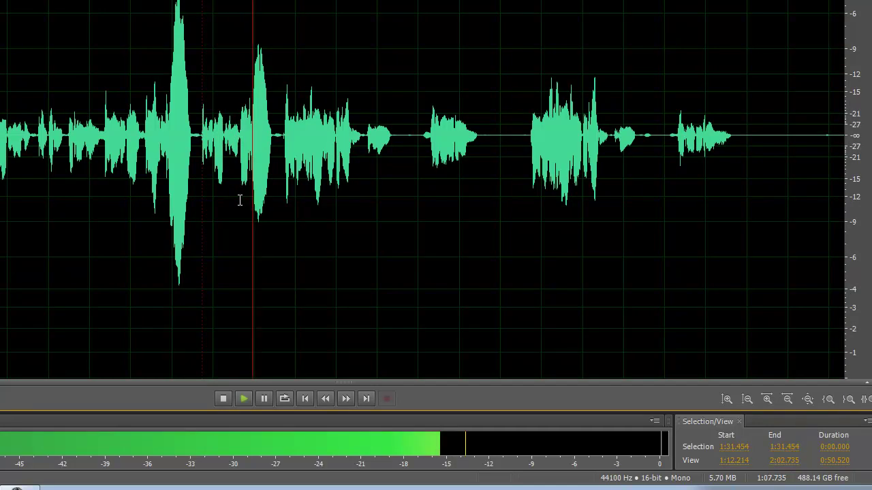
pyautogui.scroll(-2, 240, 200)
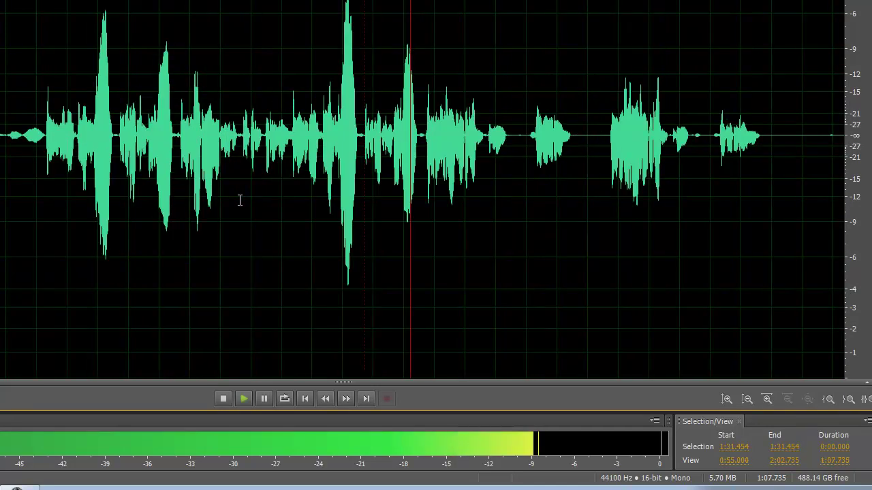
pyautogui.click(46, 147)
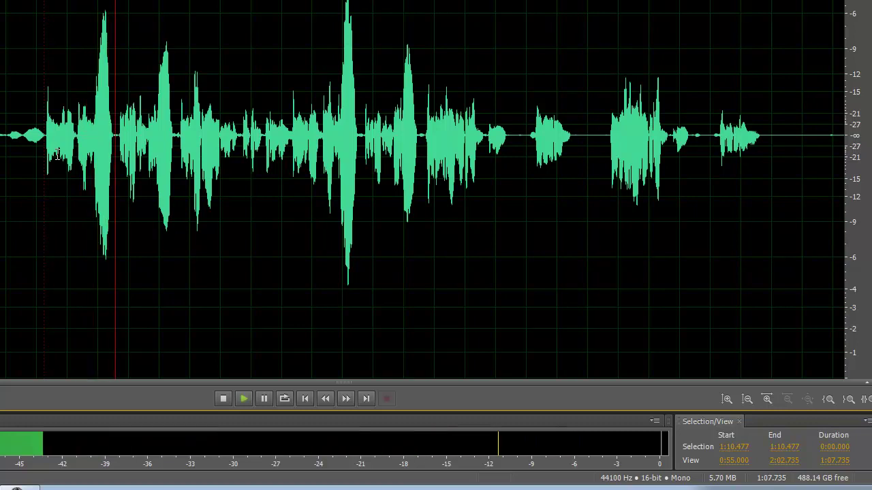
pyautogui.press('space')
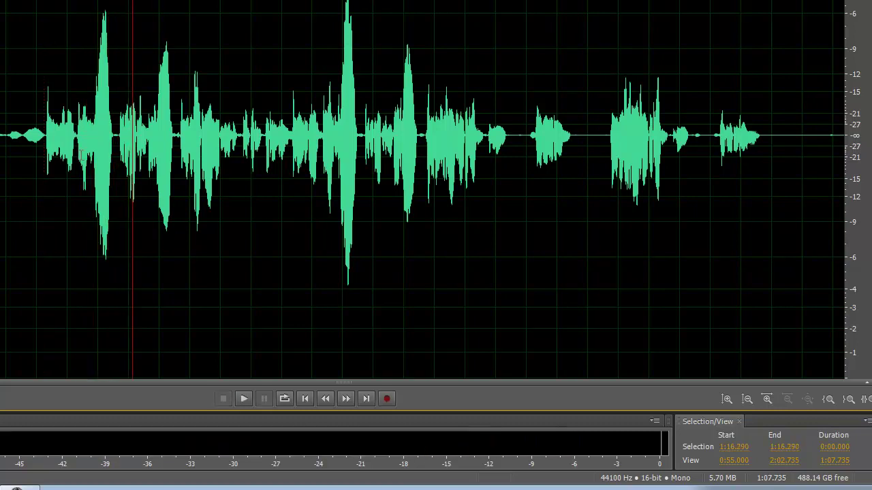
# - Apply Noise Reduction to the entire Track 4_002 waveform at 75% with a 35 dB reduction
pyautogui.hotkey('ctrl', 'a')
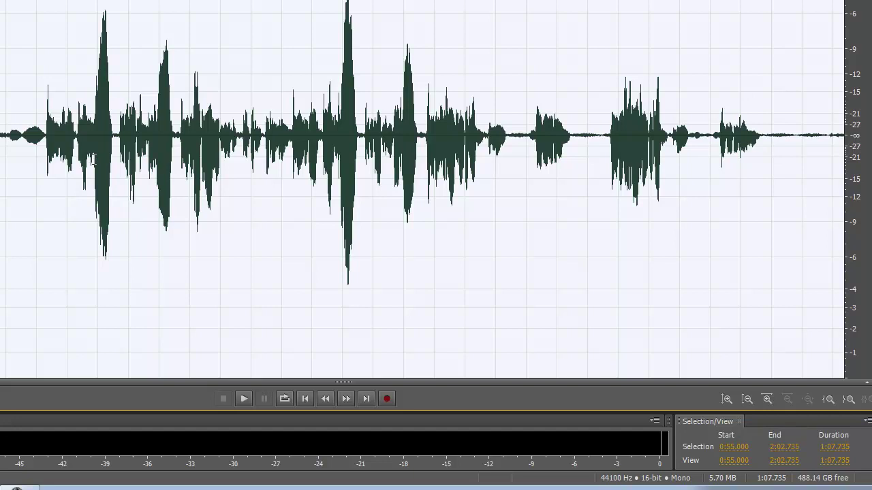
pyautogui.hotkey('ctrl', 'shift', 'p')
pyautogui.moveTo(302, 220); pyautogui.dragTo(273, 220)
pyautogui.click(353, 218)
pyautogui.write('75')
pyautogui.press('Return')
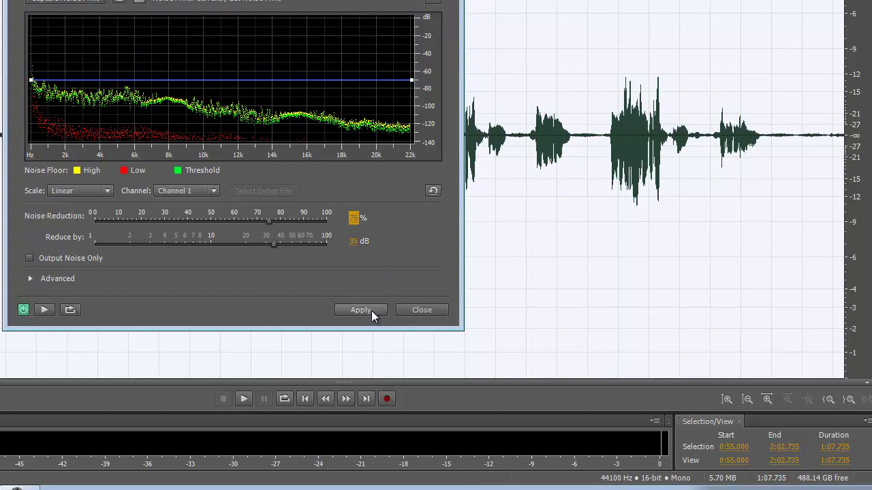
pyautogui.click(356, 241)
pyautogui.press('Return')
pyautogui.click(360, 310)
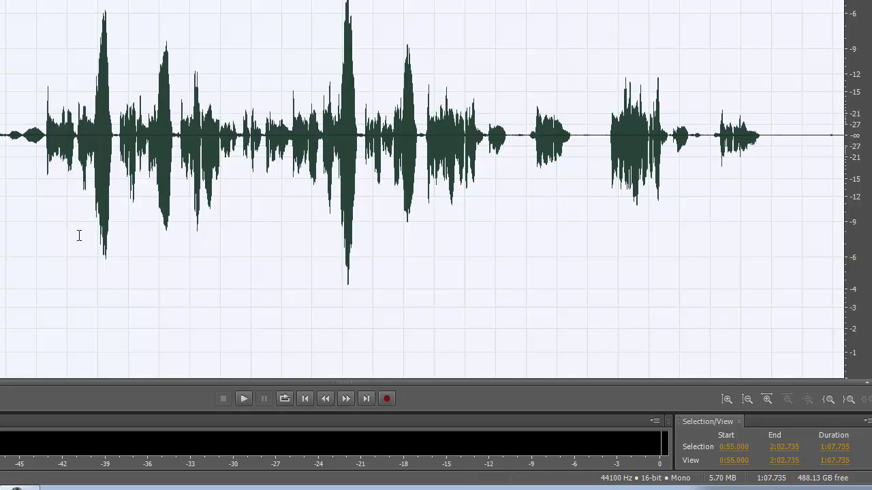
# - Listen to the processed Track 4_002 waveform from about 1:11.3
pyautogui.click(45, 202)
pyautogui.scroll(3, 60, 238)
pyautogui.click(47, 219)
pyautogui.press('space')
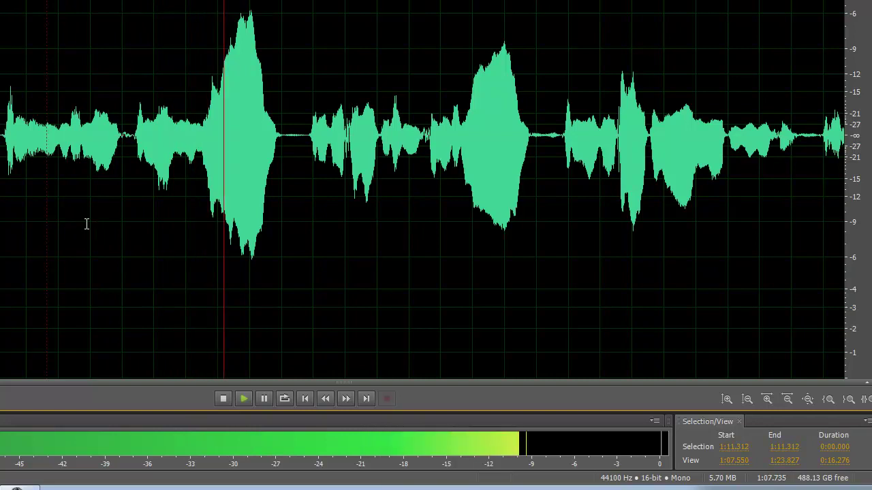
pyautogui.press('space')
pyautogui.scroll(-1, 221, 164)
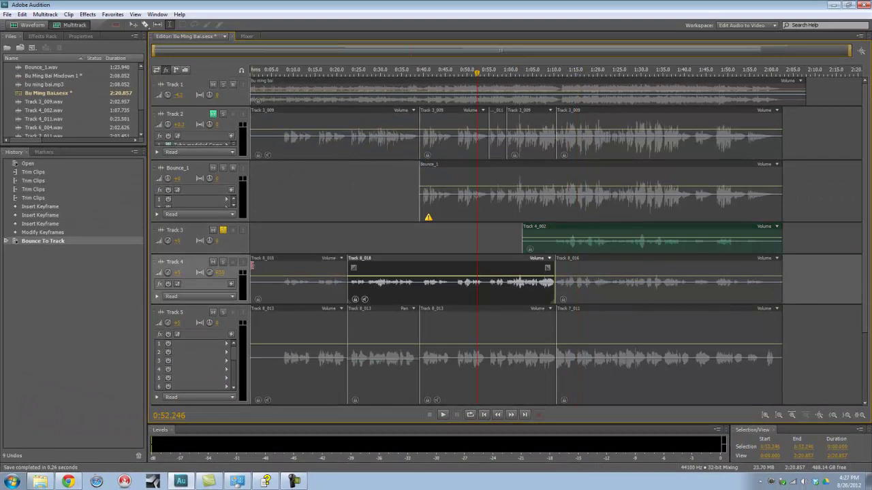
# - Solo Track 4 in the multitrack session and listen to its first clip from about 0:09
pyautogui.click(289, 293)
pyautogui.press('space')
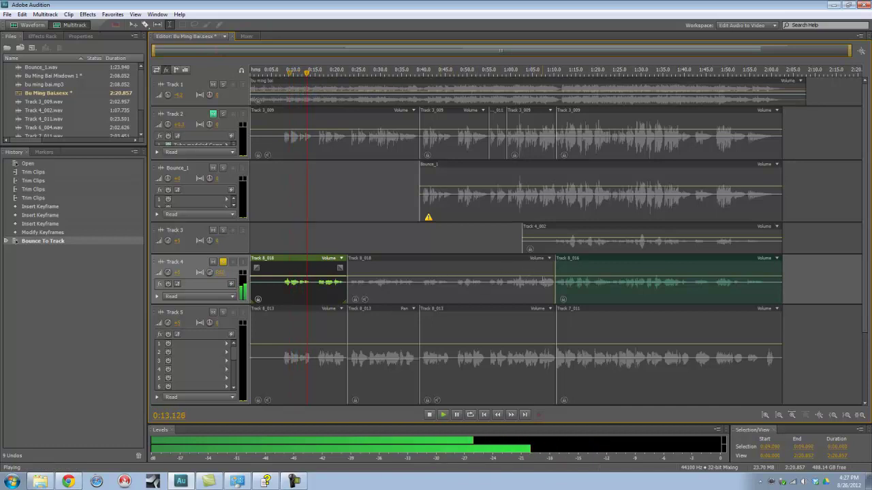
pyautogui.press('space')
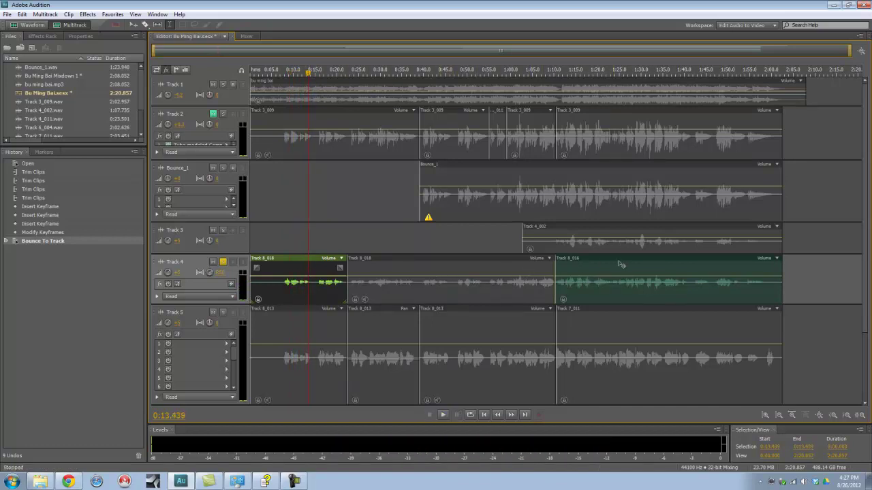
# - Bounce only the three selected Track 4 clips to a new track and mute Track 4
pyautogui.click(560, 286)
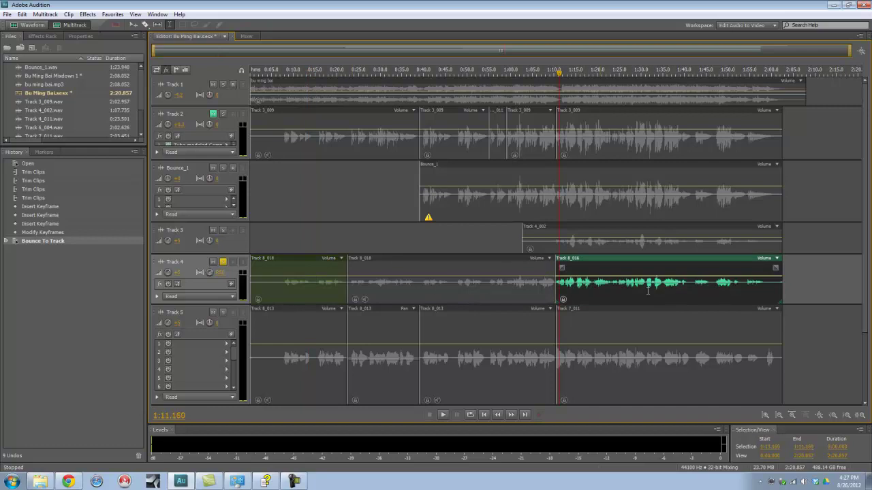
pyautogui.keyDown('ctrl'); pyautogui.click(433, 288); pyautogui.keyUp('ctrl')
pyautogui.keyDown('ctrl'); pyautogui.click(321, 267); pyautogui.keyUp('ctrl')
pyautogui.rightClick(313, 265)
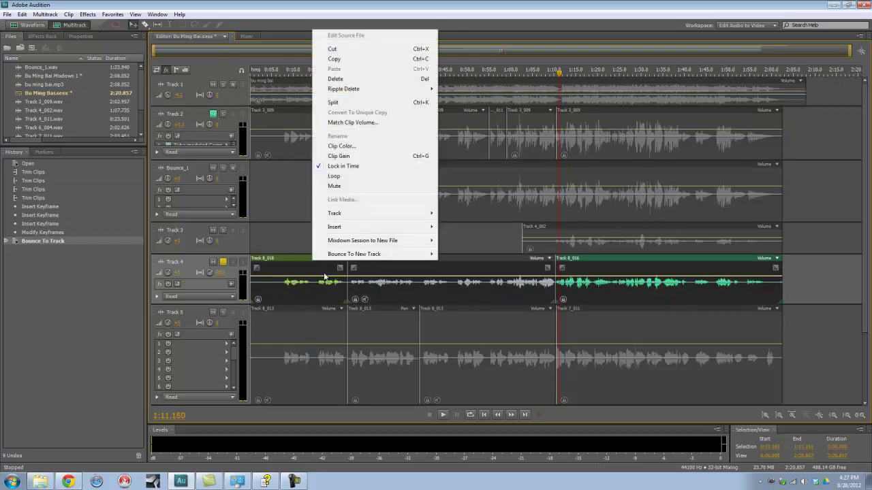
pyautogui.moveTo(361, 257)
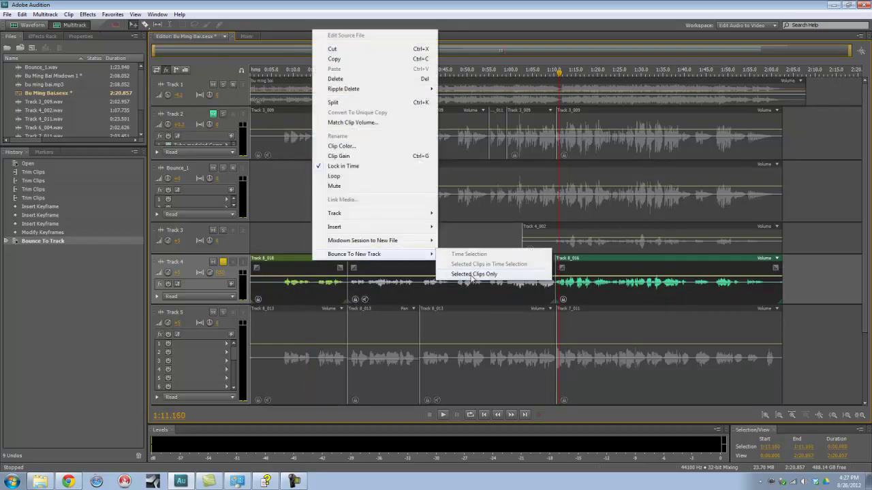
pyautogui.click(473, 275)
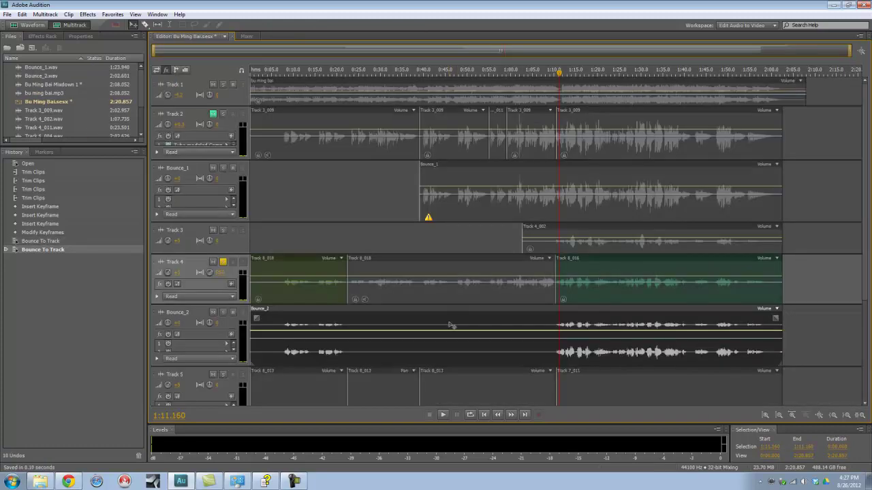
pyautogui.click(213, 262)
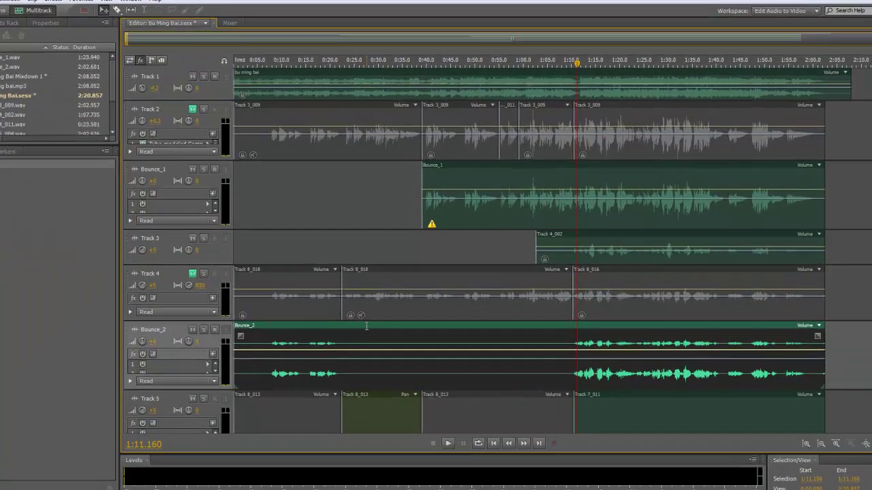
# - Open the Bounce_2 clip in the waveform editor and convert its sample type to mono, 16-bit
pyautogui.doubleClick(373, 312)
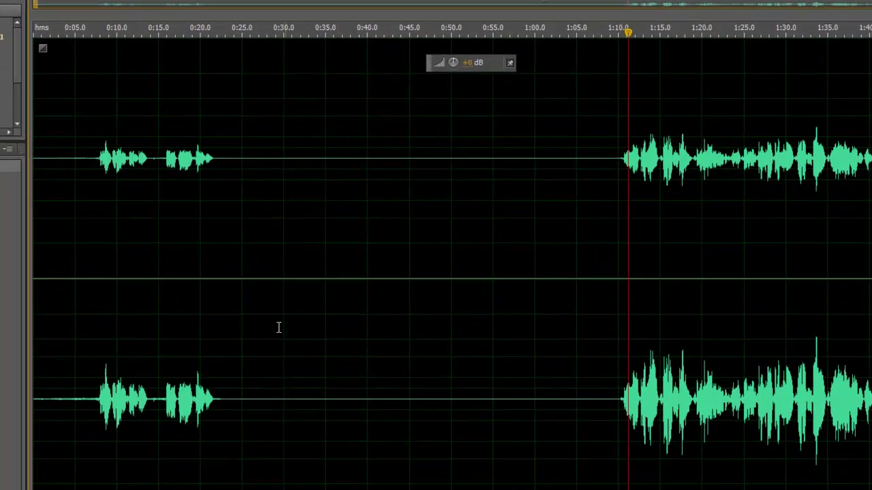
pyautogui.hotkey('shift', 't')
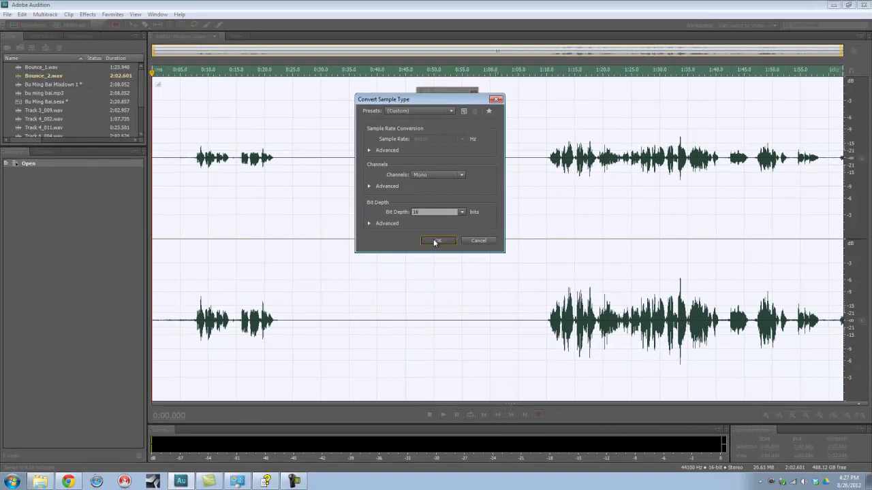
pyautogui.click(436, 240)
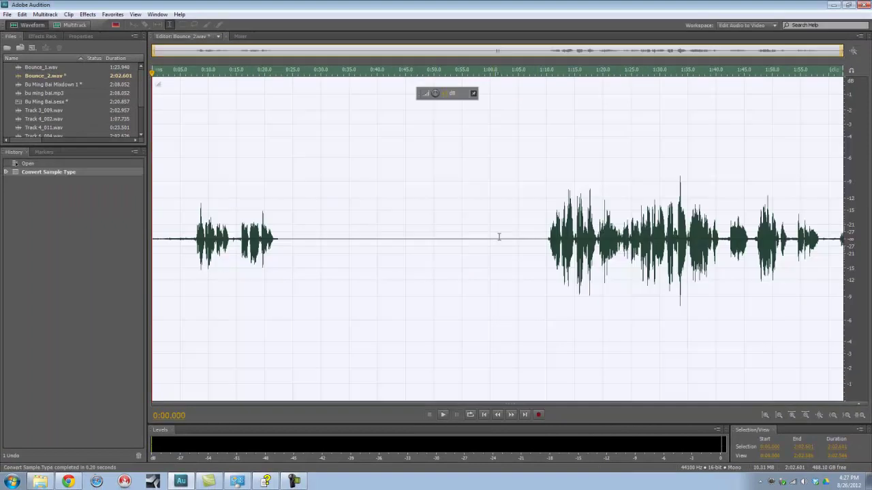
# - Listen to the mono Bounce_2 waveform from about 1:11.6
pyautogui.click(540, 239)
pyautogui.press('space')
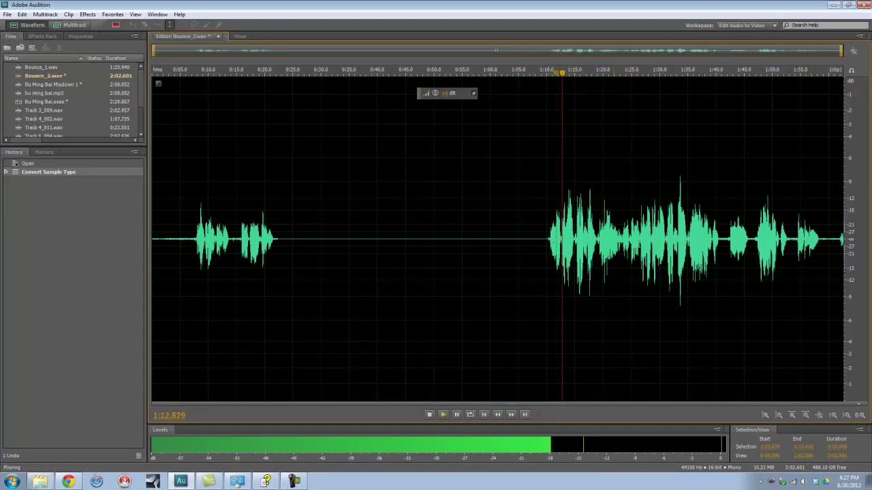
pyautogui.press('space')
# - Select and play the quiet tail of Bounce_2 starting at about 0:21.7 for the noise print
pyautogui.scroll(10, 269, 248)
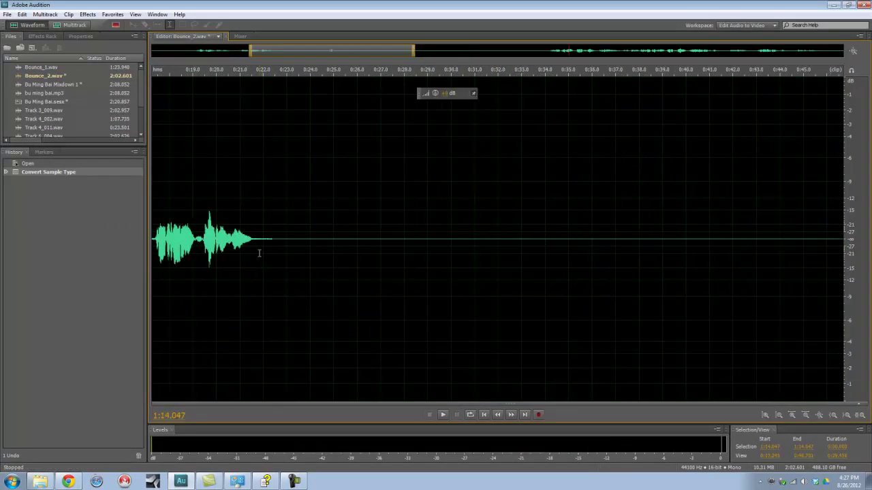
pyautogui.moveTo(244, 241); pyautogui.dragTo(351, 245)
pyautogui.press('space')
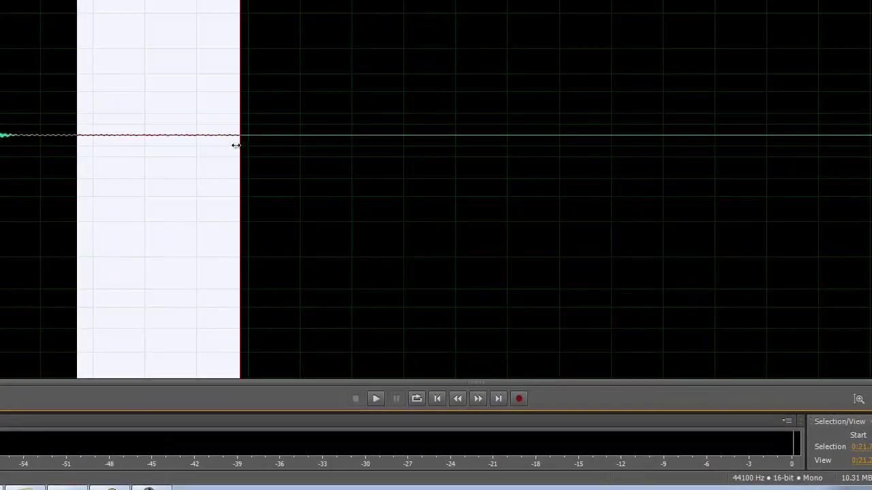
# - Apply Noise Reduction to the entire Bounce_2 waveform at 80% with a 30 dB reduction
pyautogui.hotkey('ctrl', 'a')
pyautogui.scroll(-3, 227, 165)
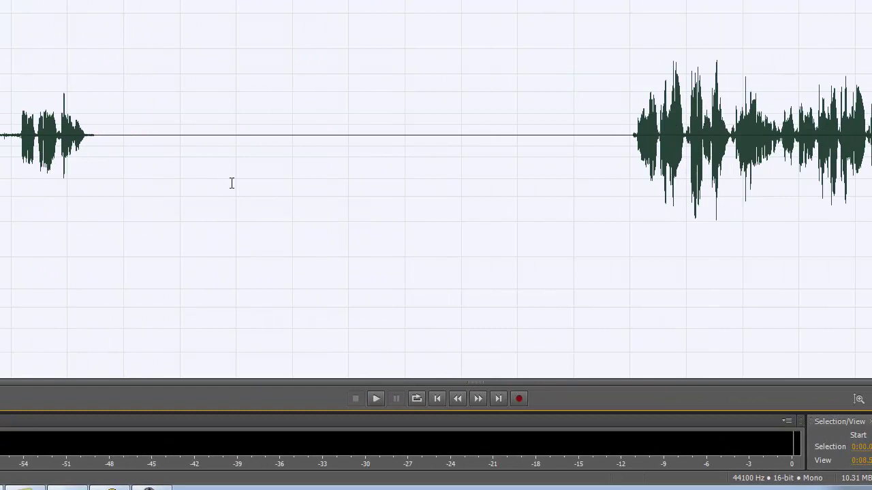
pyautogui.hotkey('ctrl', 'shift', 'p')
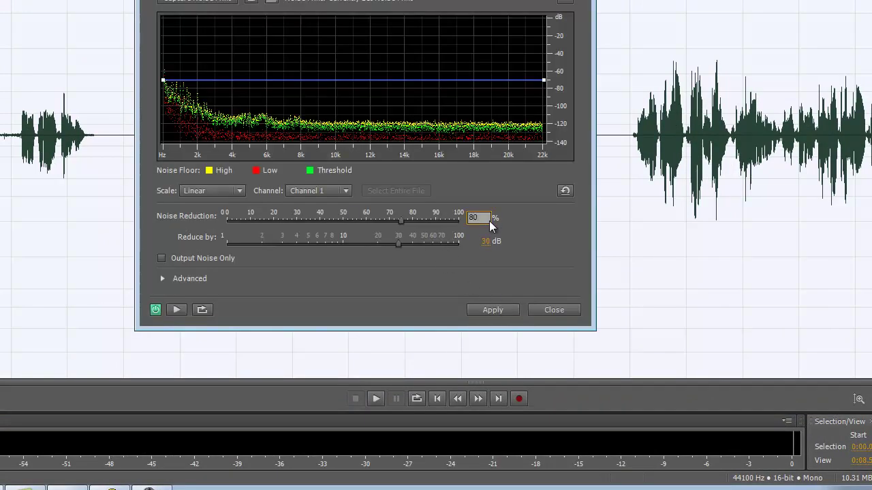
pyautogui.click(491, 312)
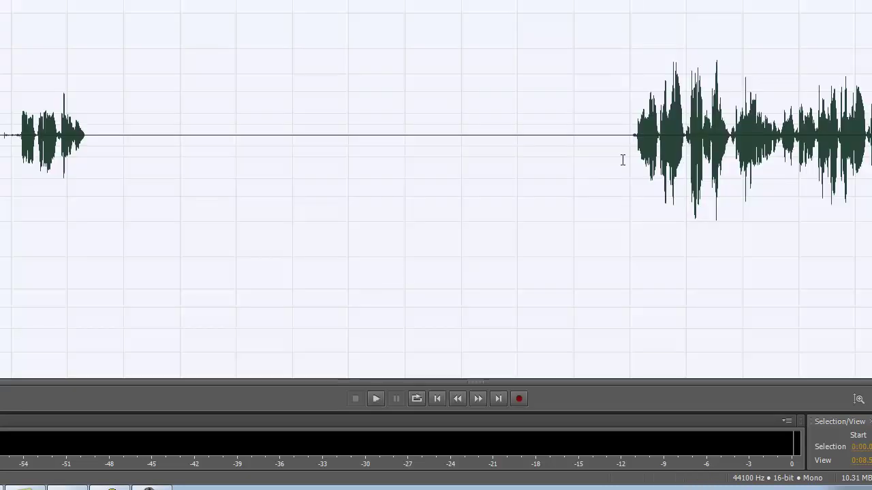
# - Listen to the processed Bounce_2 waveform from about 1:10.6, 0:15.6 and 0:08.5
pyautogui.click(636, 157)
pyautogui.press('space')
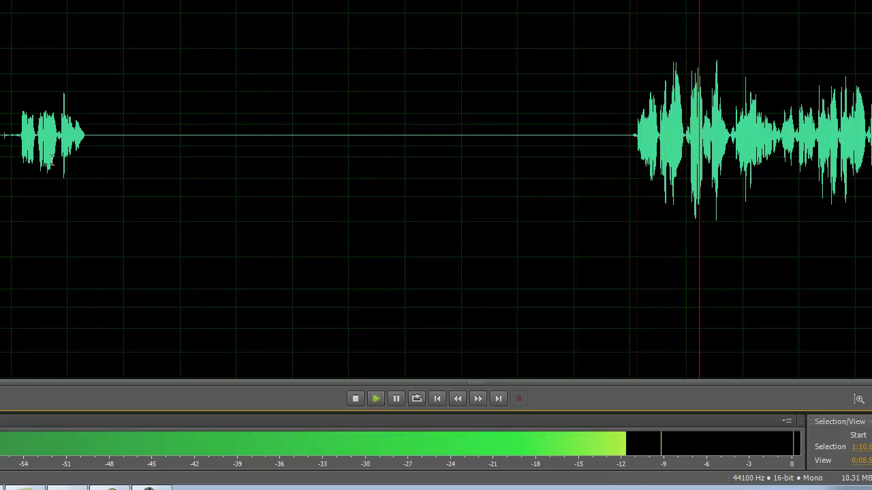
pyautogui.click(20, 147)
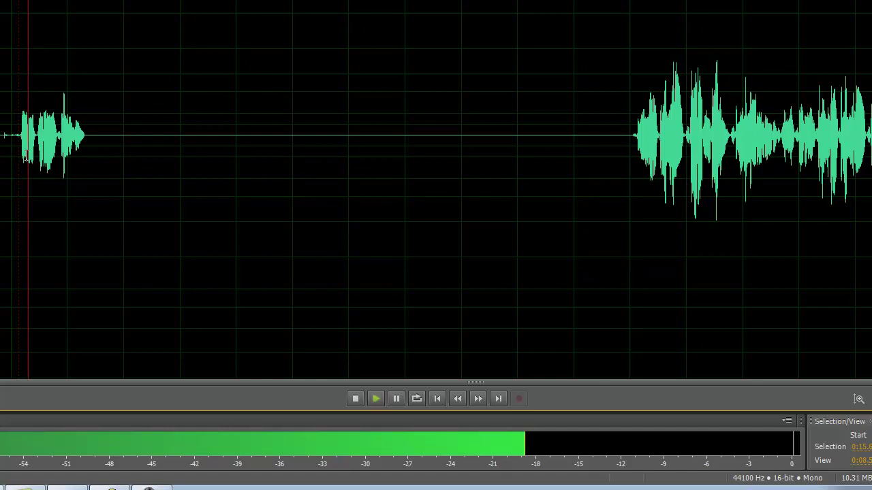
pyautogui.press('space')
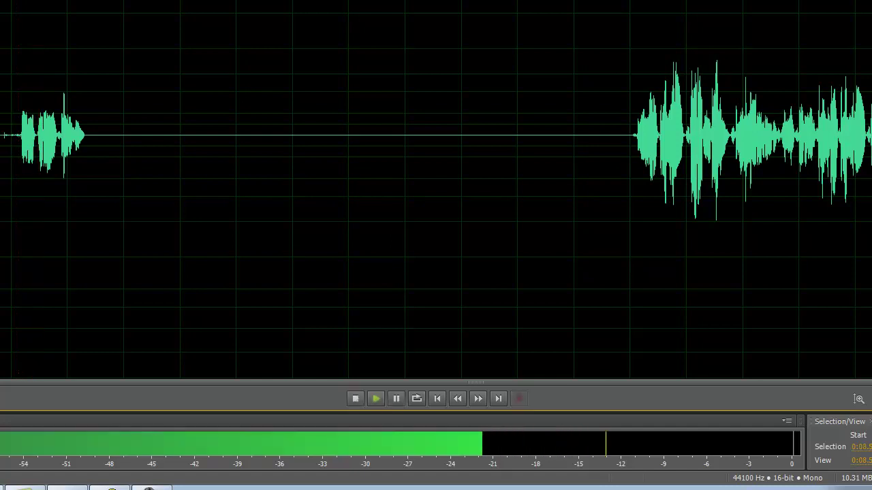
pyautogui.scroll(-2, 21, 34)
pyautogui.click(5, 132)
pyautogui.press('space')
pyautogui.scroll(3, 8, 139)
pyautogui.press('space')
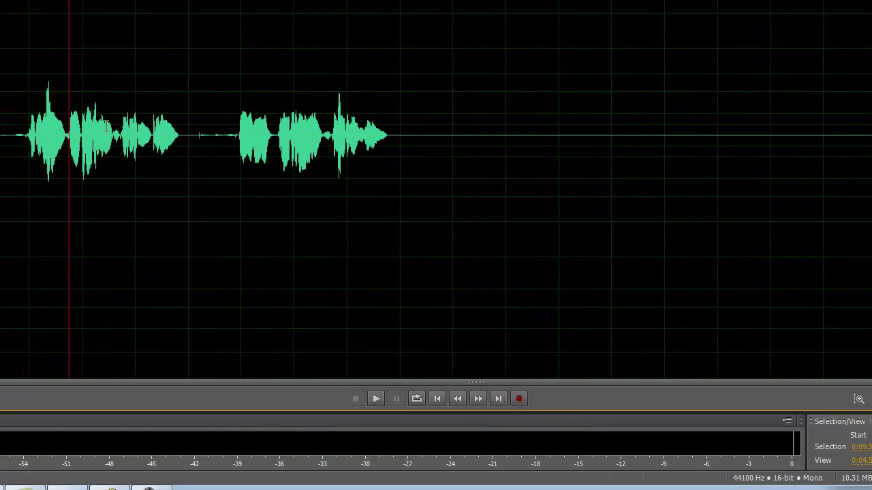
# - Return to the multitrack session and save it together with the changes to Bounce_2.wav
pyautogui.press('0')
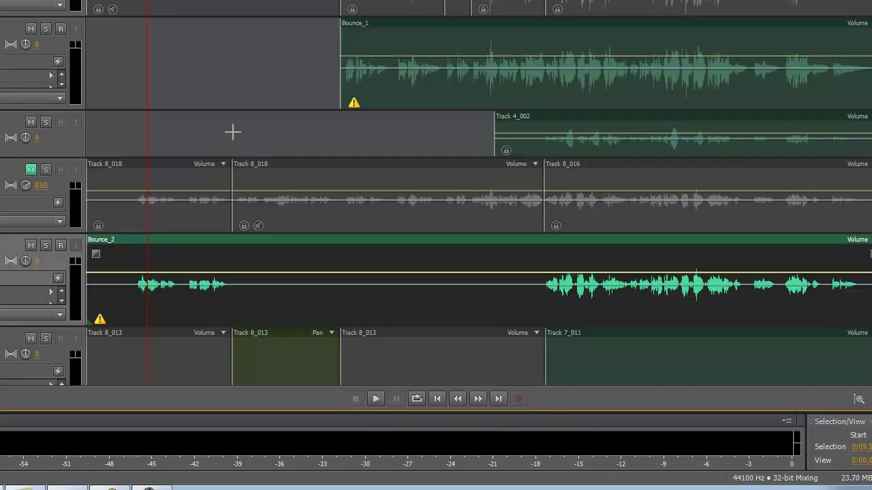
pyautogui.hotkey('ctrl', 'w')
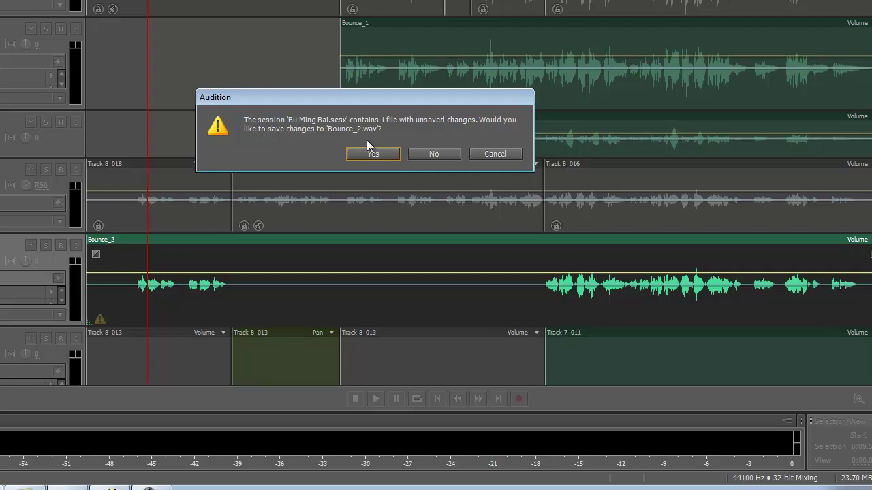
pyautogui.click(377, 154)
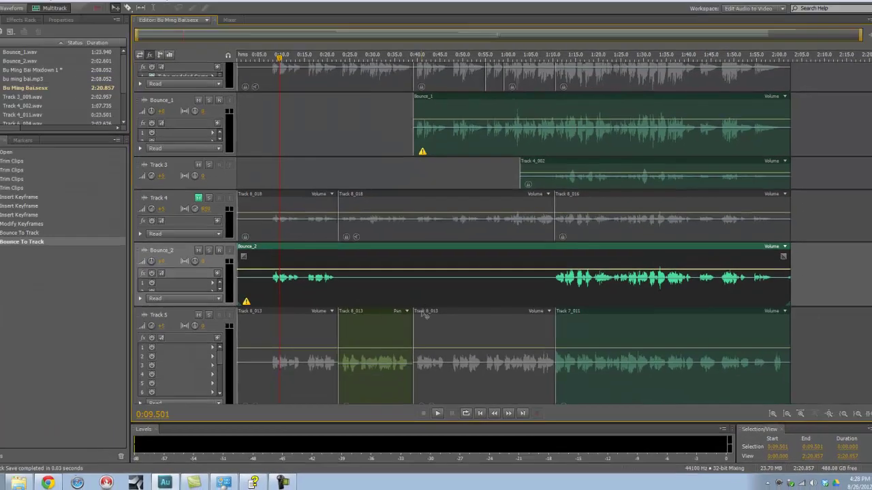
# - Solo Track 5 and listen to it from about 0:30 and from about 1:17
pyautogui.scroll(-3, 424, 314)
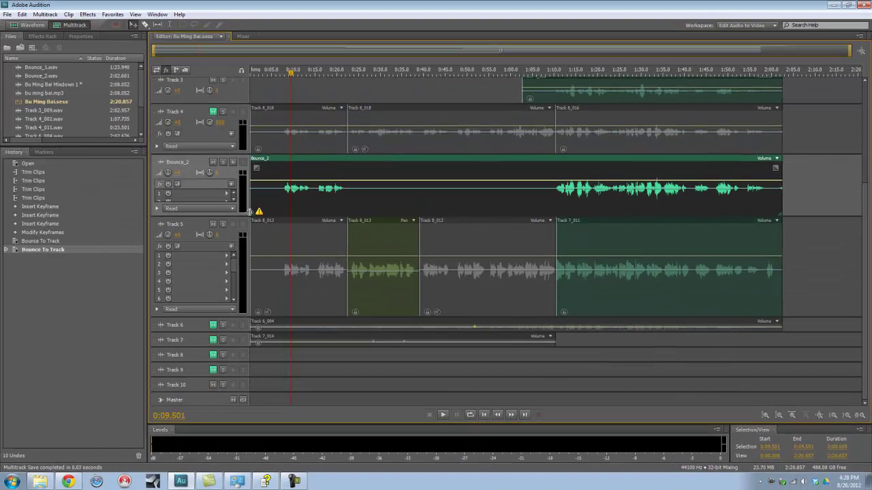
pyautogui.click(223, 225)
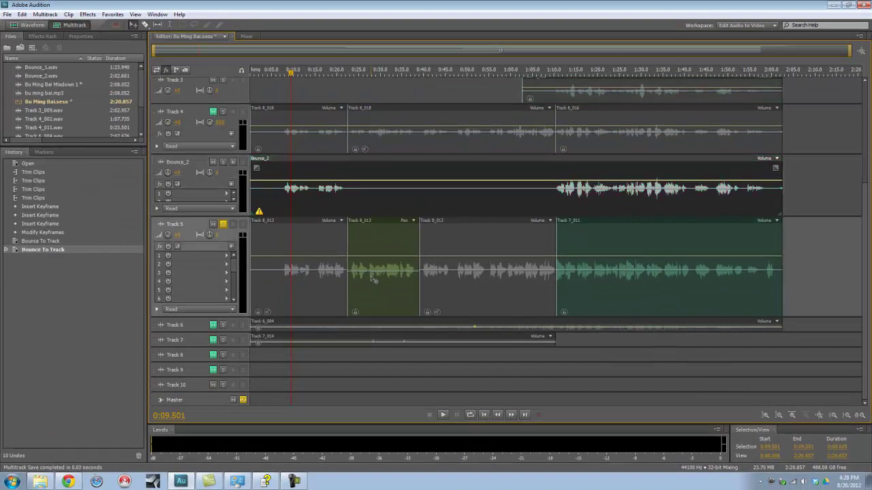
pyautogui.click(374, 279)
pyautogui.click(378, 293)
pyautogui.press('space')
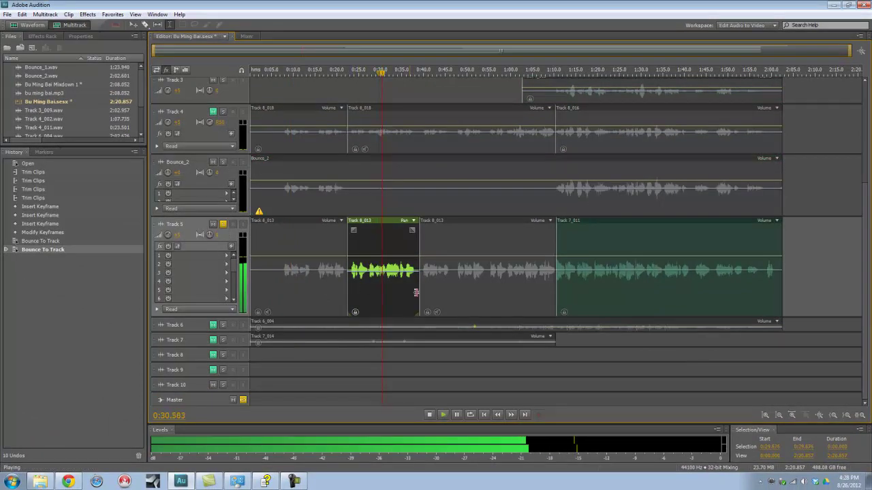
pyautogui.click(583, 299)
# - Select all four Track 5 clips and bounce only the selected clips to a new track
pyautogui.scroll(5, 558, 308)
pyautogui.scroll(-6, 549, 308)
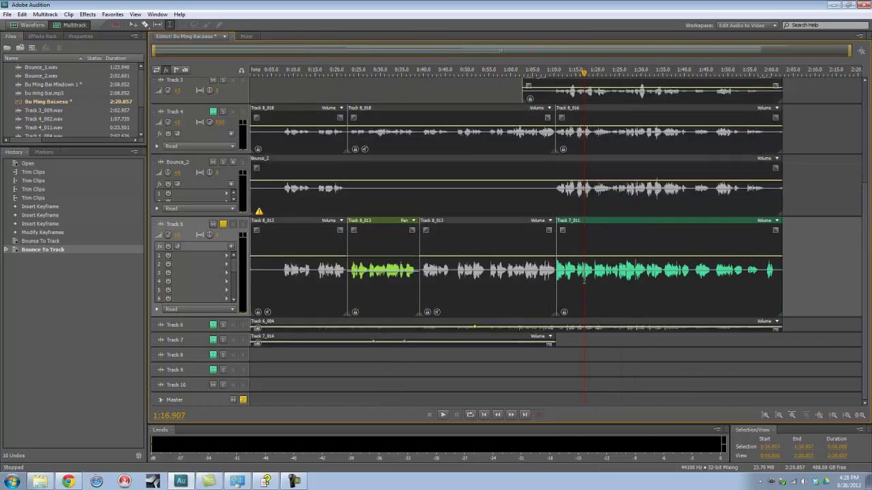
pyautogui.click(819, 271)
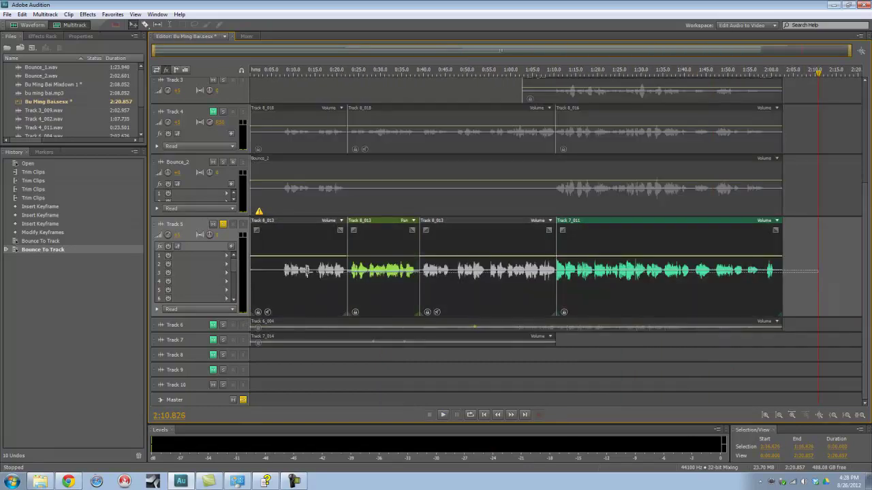
pyautogui.rightClick(388, 227)
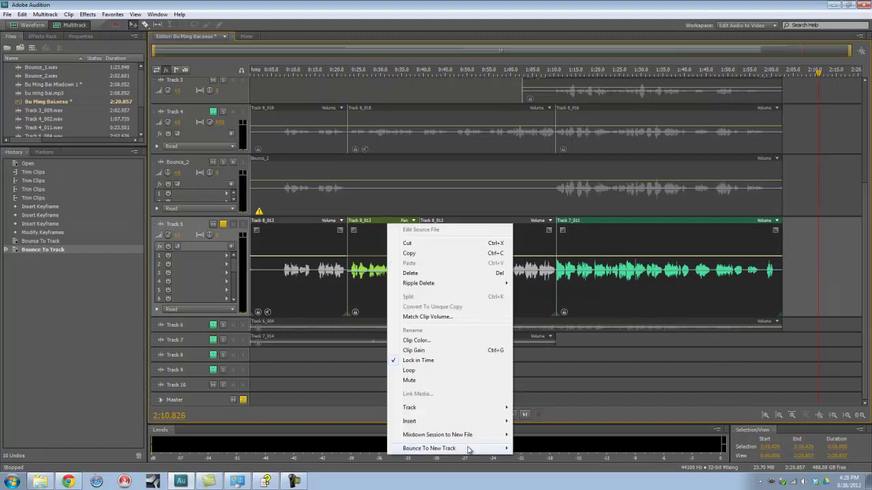
pyautogui.moveTo(468, 450)
pyautogui.click(555, 472)
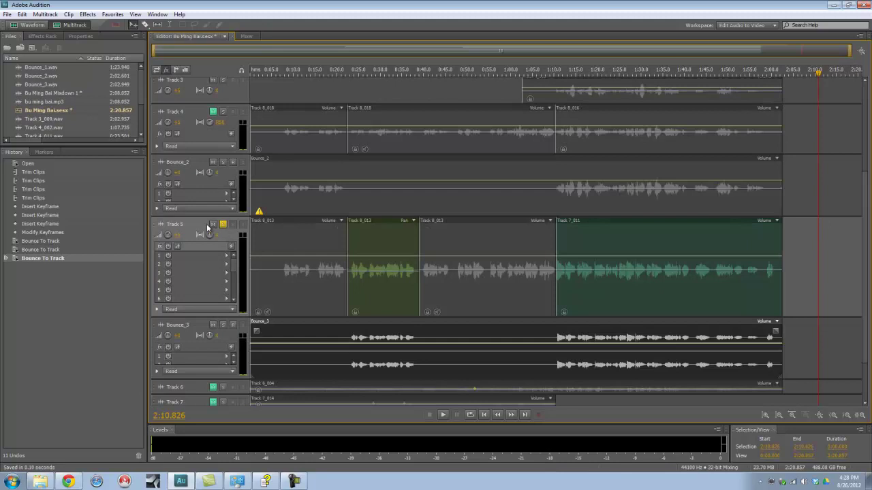
# - Open the Bounce_3 clip in the waveform editor and convert its sample type to mono
pyautogui.click(289, 323)
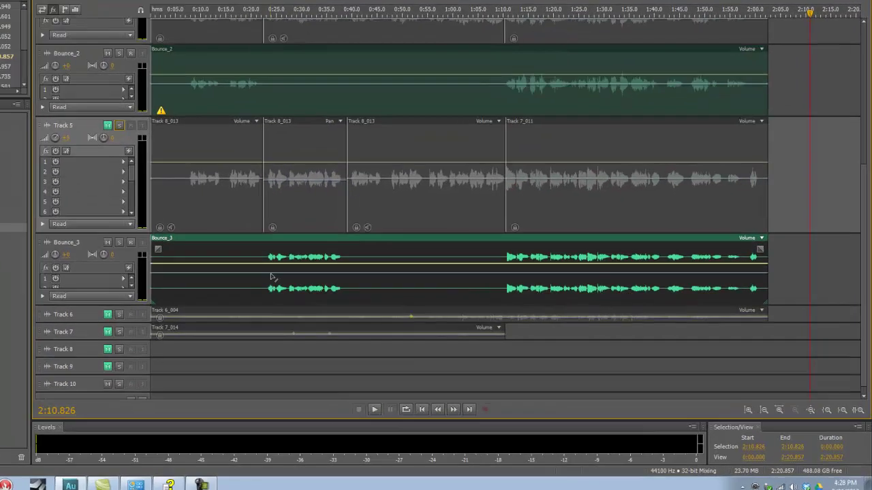
pyautogui.doubleClick(96, 184)
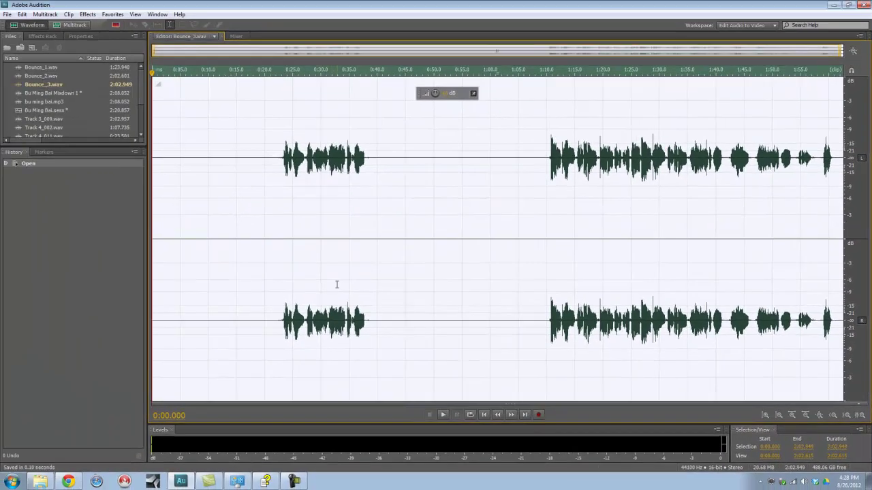
pyautogui.hotkey('shift', 't')
pyautogui.click(360, 210)
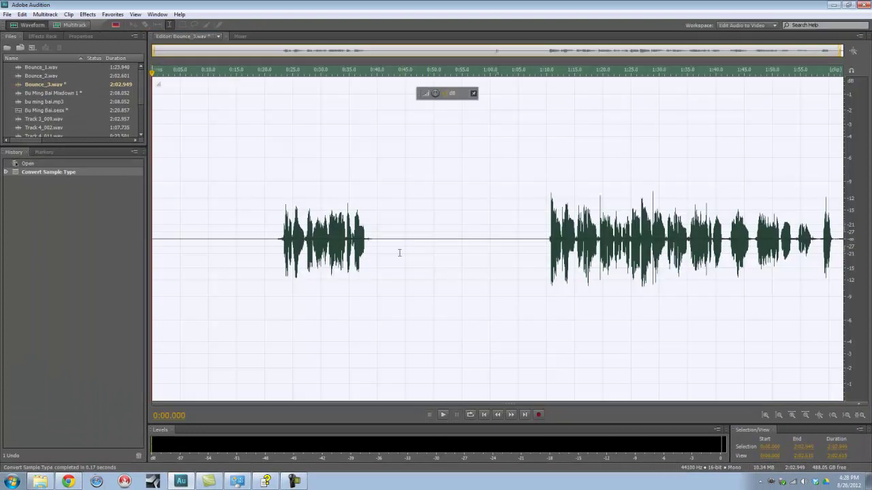
# - Listen to the quiet passage before Bounce_3's first phrase, from about 0:22.3 to 0:22.9
pyautogui.click(302, 261)
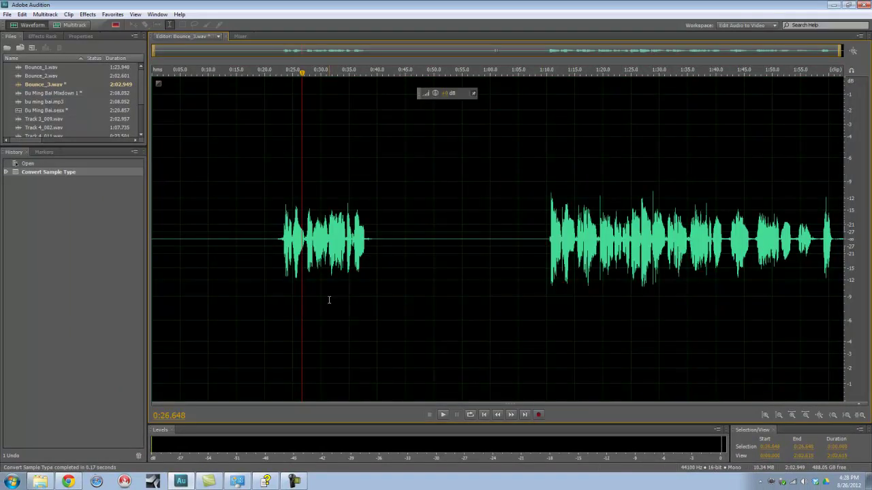
pyautogui.scroll(8, 270, 284)
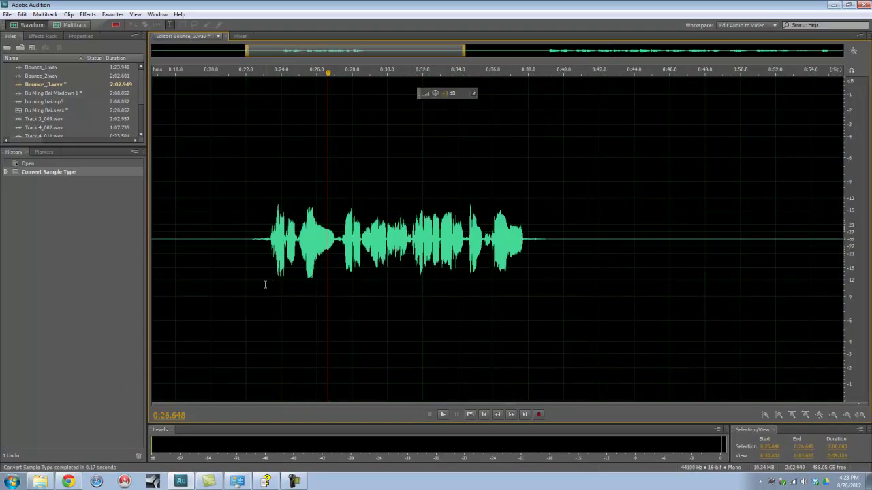
pyautogui.moveTo(241, 271); pyautogui.dragTo(293, 271)
pyautogui.press('space')
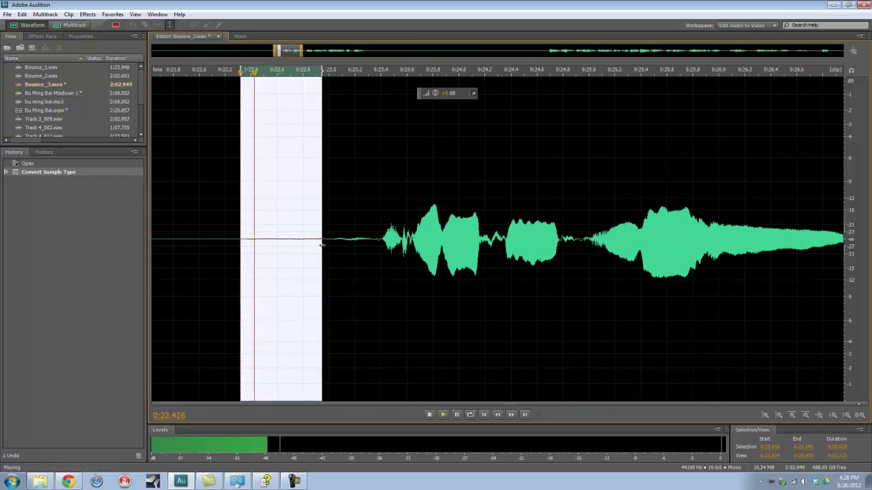
pyautogui.scroll(-6, 337, 255)
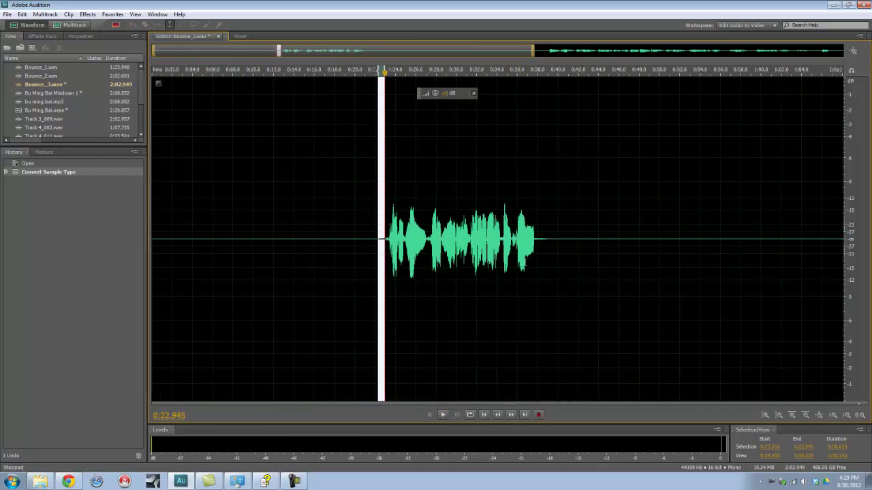
# - Select the quiet tail after the first phrase, about 0:37.9 to 0:38.5, listen to it and capture a noise print
pyautogui.click(539, 261)
pyautogui.scroll(6, 564, 261)
pyautogui.moveTo(314, 255); pyautogui.dragTo(399, 258)
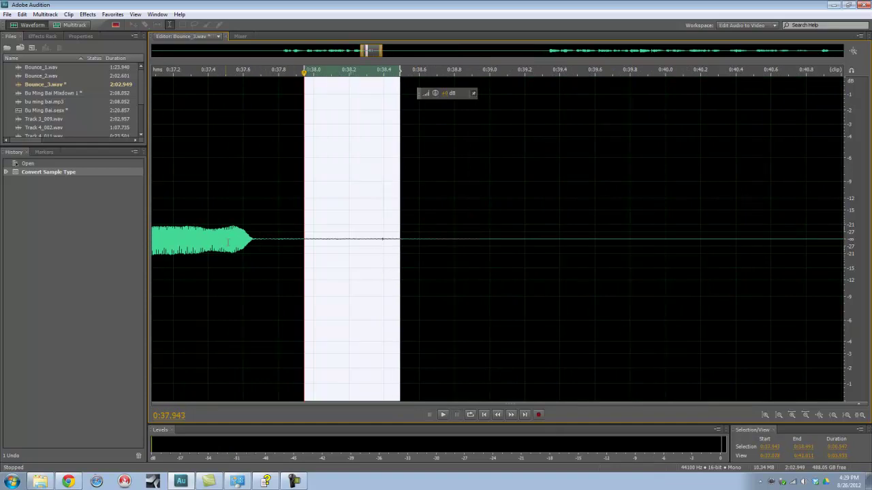
pyautogui.press('space')
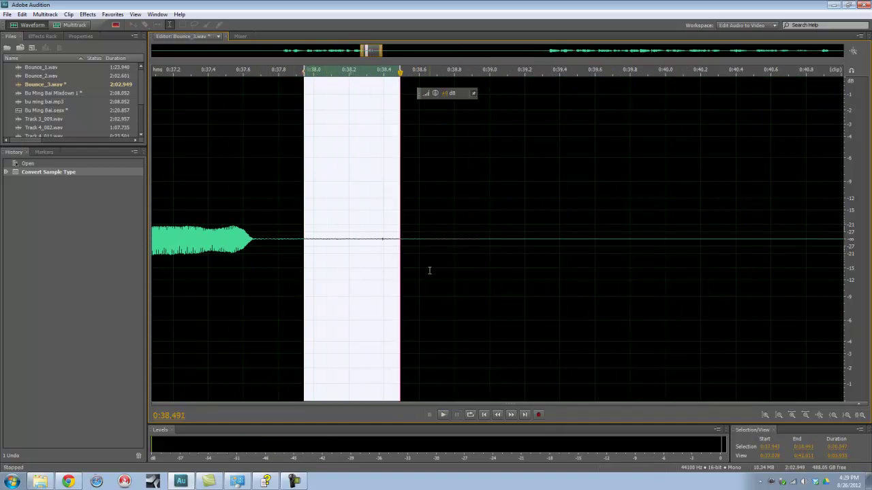
pyautogui.hotkey('shift', 'p')
# - Try applying Noise Reduction to the entire Bounce_3 file with the captured noise print and current settings
pyautogui.hotkey('ctrl', 'a')
pyautogui.press('\\')
pyautogui.hotkey('ctrl', 'shift', 'p')
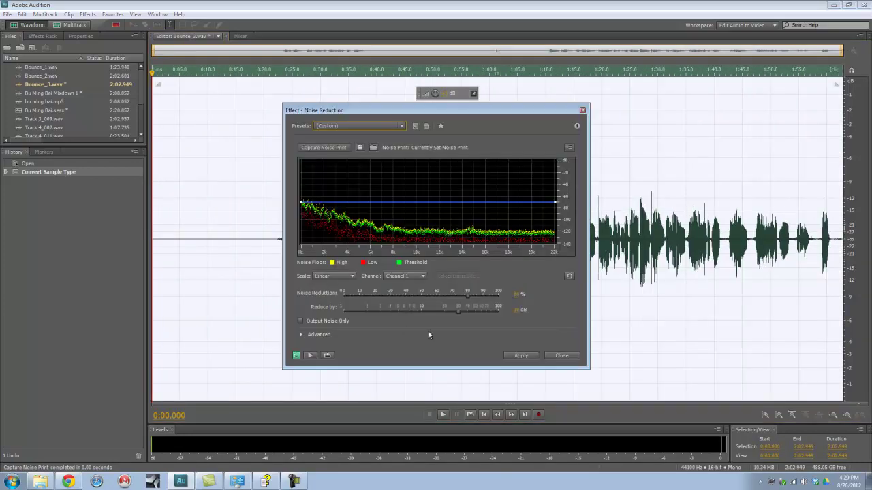
pyautogui.click(521, 355)
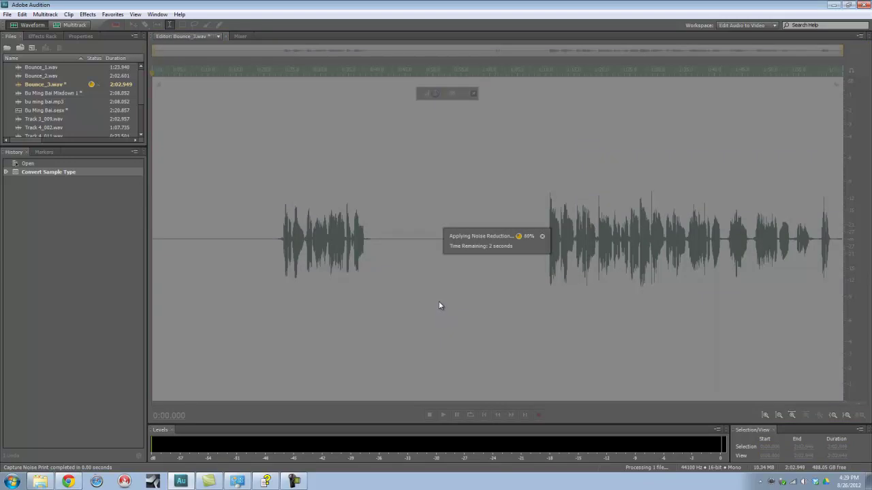
# - Listen to the processed first phrase and undo the Noise Reduction
pyautogui.press('space')
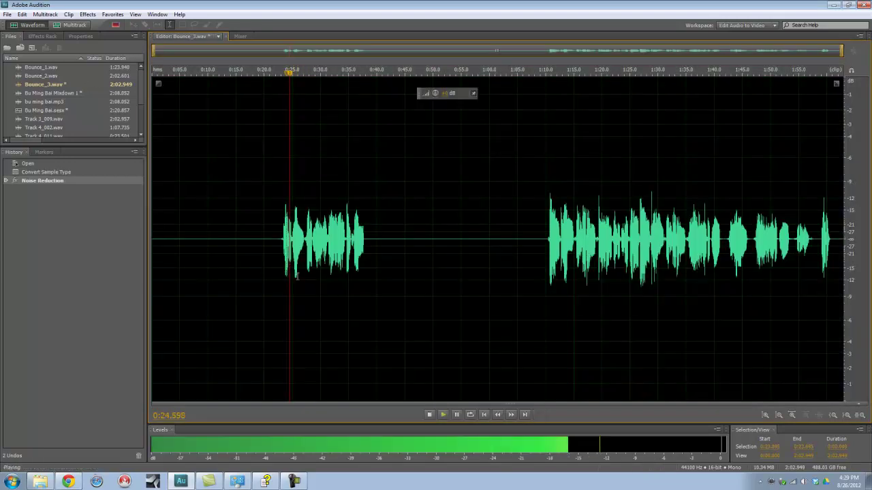
pyautogui.scroll(3, 295, 276)
pyautogui.scroll(3, 297, 276)
pyautogui.scroll(-1, 339, 276)
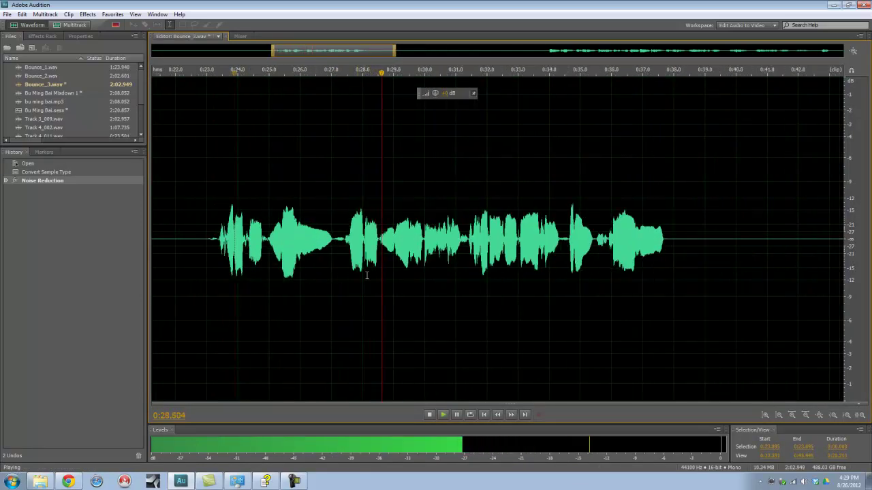
pyautogui.hotkey('ctrl', 'z')
# - Listen to the quiet stretch right after the first phrase, from about 0:37.9 to 0:38.1 and on to about 0:39.5
pyautogui.scroll(2, 707, 273)
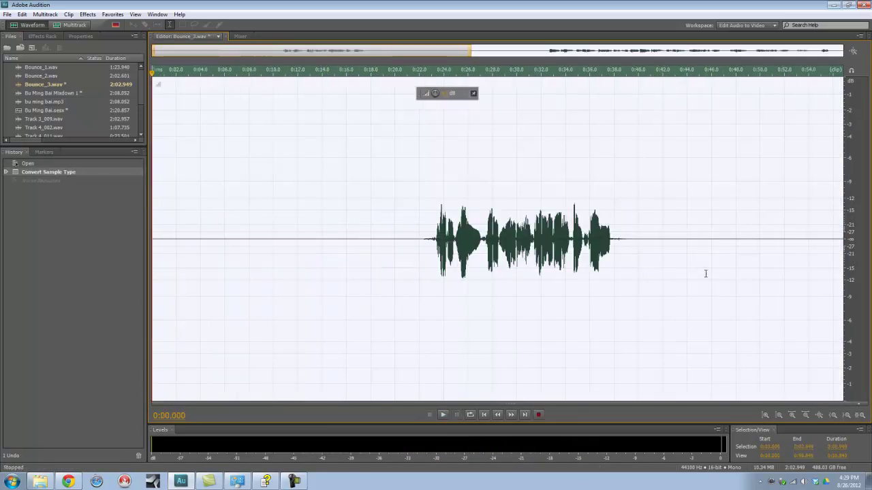
pyautogui.click(513, 273)
pyautogui.scroll(6, 498, 272)
pyautogui.moveTo(421, 267); pyautogui.dragTo(535, 266)
pyautogui.press('space')
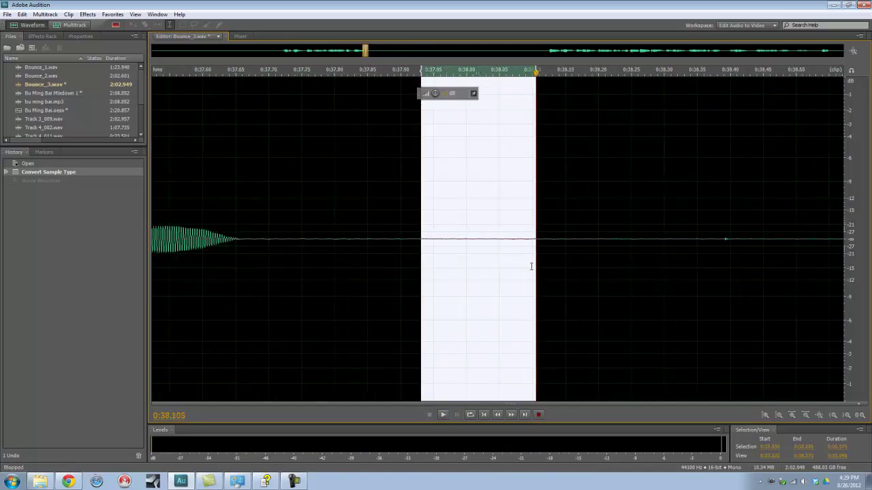
pyautogui.scroll(-6, 530, 268)
pyautogui.press('space')
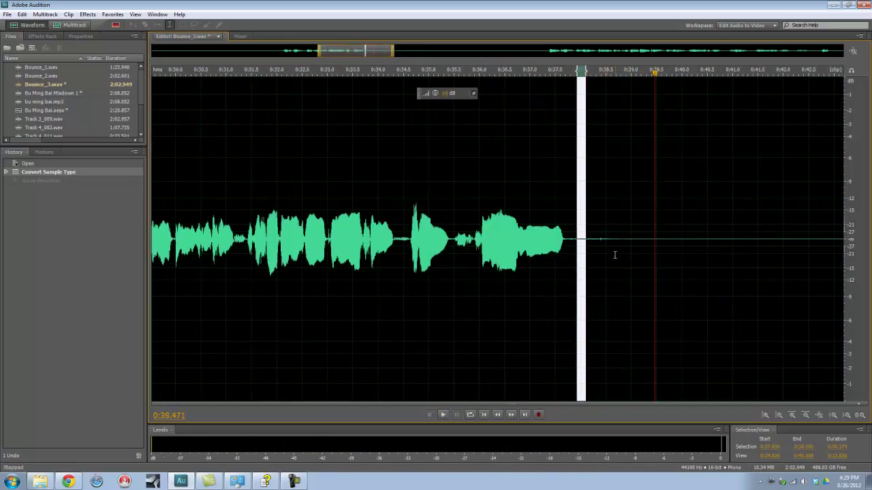
# - Listen to the start of the second phrase and to the short passage before it, from about 1:10.4 to 1:10.8
pyautogui.moveTo(615, 255); pyautogui.dragTo(663, 259)
pyautogui.scroll(-4, 671, 260)
pyautogui.click(776, 250)
pyautogui.scroll(8, 766, 253)
pyautogui.moveTo(763, 258); pyautogui.dragTo(842, 257)
pyautogui.click(683, 253)
pyautogui.press('space')
pyautogui.press('space')
pyautogui.scroll(-2, 654, 255)
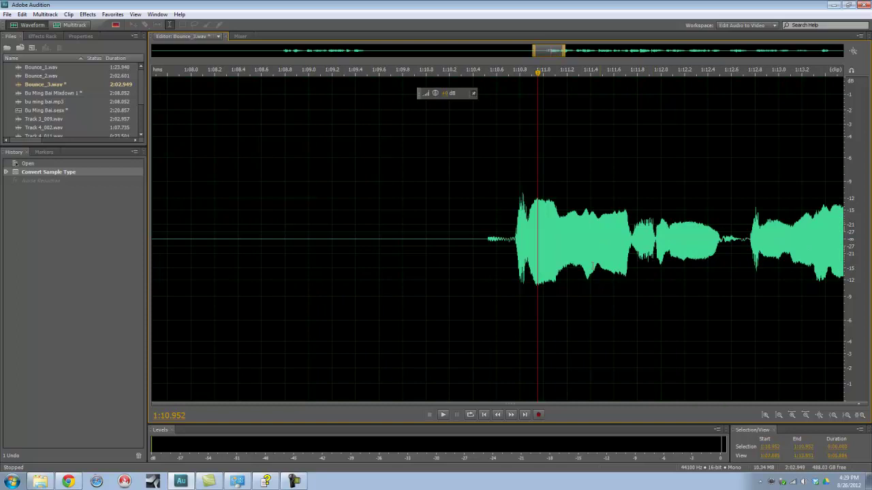
pyautogui.moveTo(484, 243); pyautogui.dragTo(515, 239)
pyautogui.press('space')
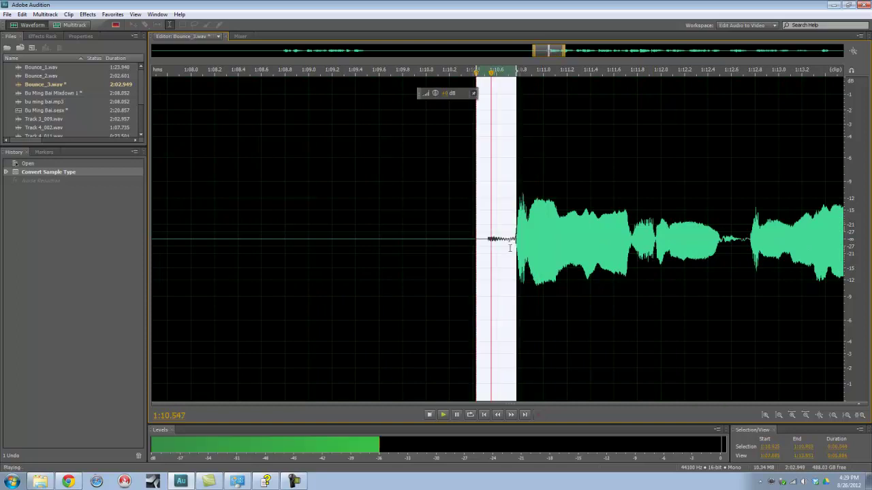
pyautogui.click(496, 239)
# - Listen to the quiet gap between phrases from about 1:41.1 to 1:42.2 and capture a noise print from that gap
pyautogui.scroll(-4, 747, 264)
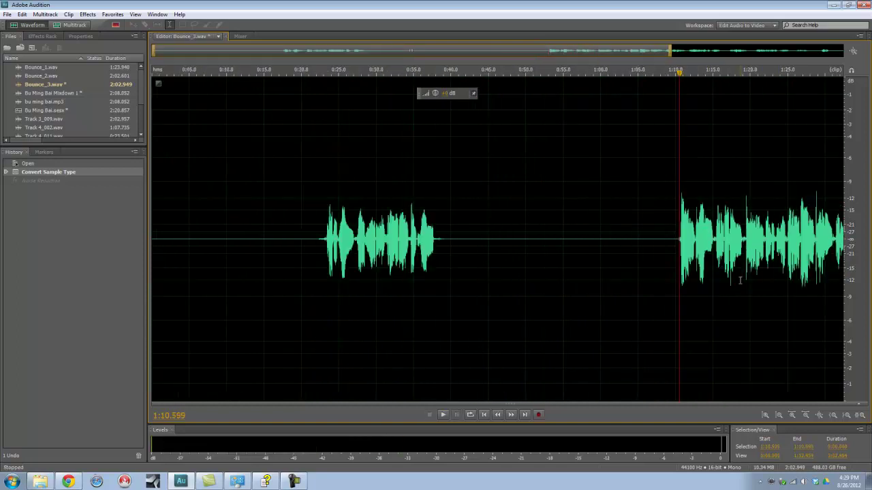
pyautogui.scroll(-3, 722, 293)
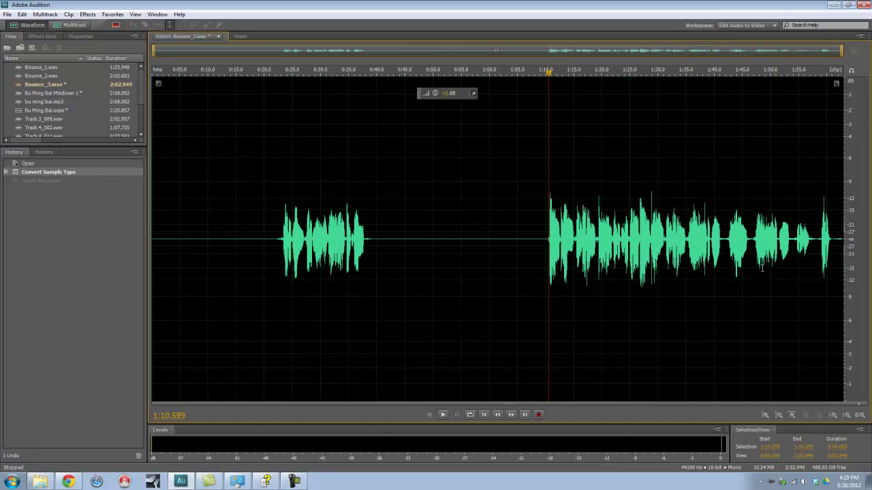
pyautogui.scroll(5, 810, 268)
pyautogui.moveTo(410, 260); pyautogui.dragTo(596, 257)
pyautogui.press('space')
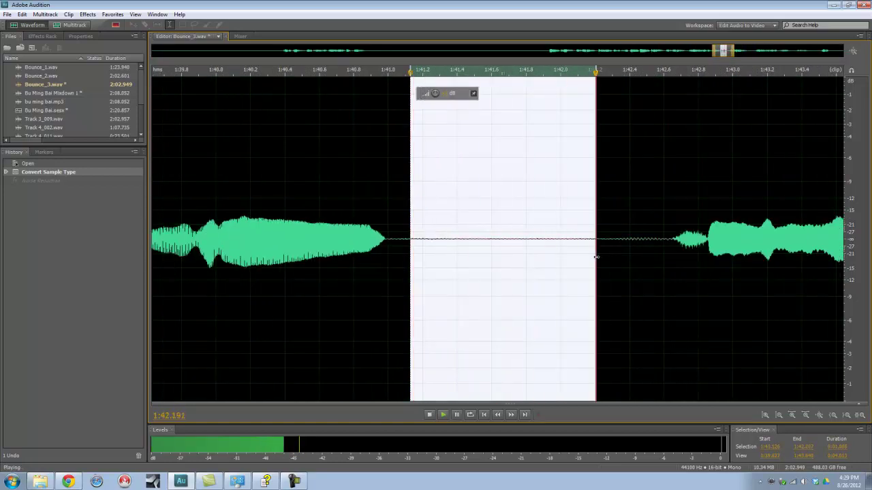
pyautogui.moveTo(404, 246); pyautogui.dragTo(529, 247)
pyautogui.hotkey('shift', 'p')
# - Apply Noise Reduction to the entire Bounce_3 file with the noise reduction amount set to 75%
pyautogui.scroll(-10, 498, 276)
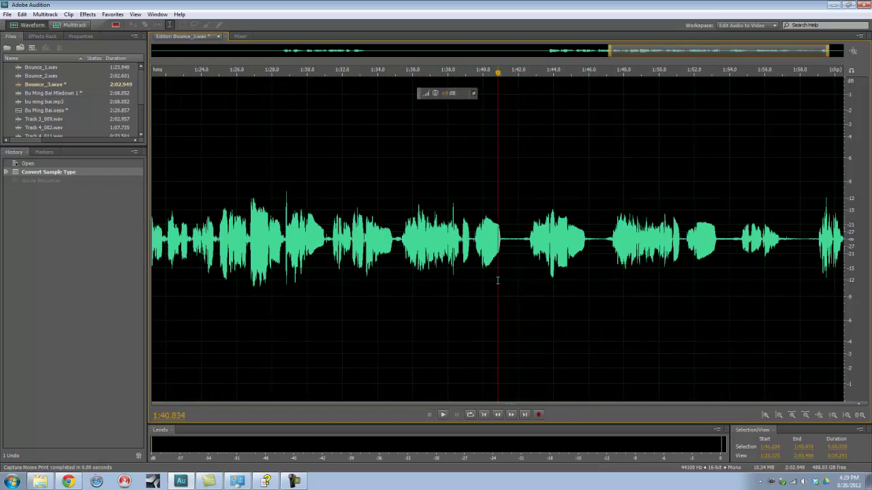
pyautogui.hotkey('ctrl', 'a')
pyautogui.hotkey('ctrl', 'shift', 'p')
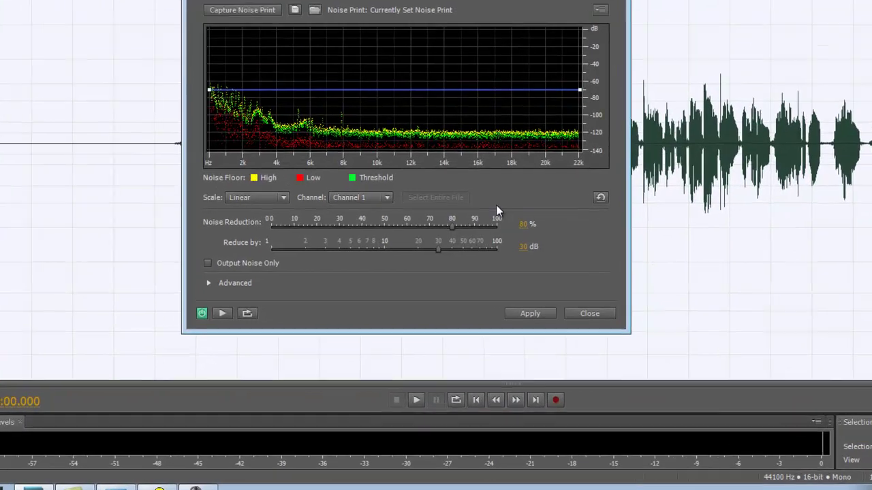
pyautogui.click(524, 218)
pyautogui.write('75')
pyautogui.press('Return')
pyautogui.click(532, 312)
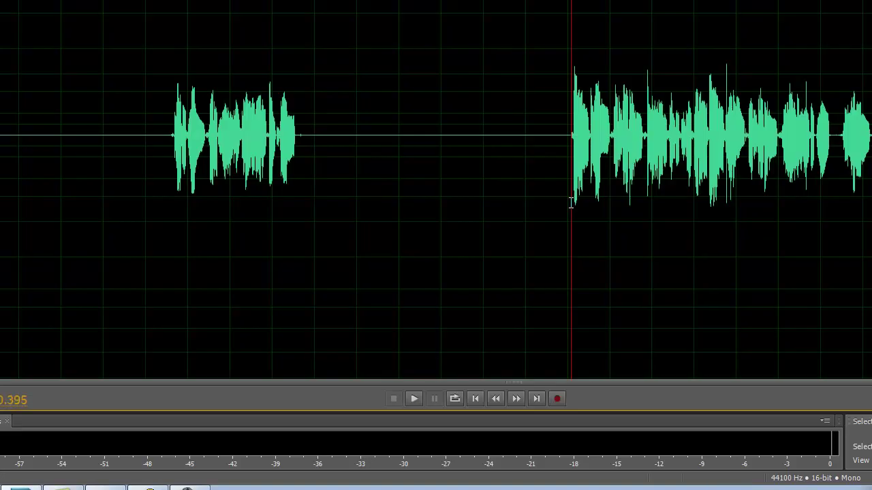
# - Listen to the processed Bounce_3 waveform from about 1:10.4
pyautogui.press('space')
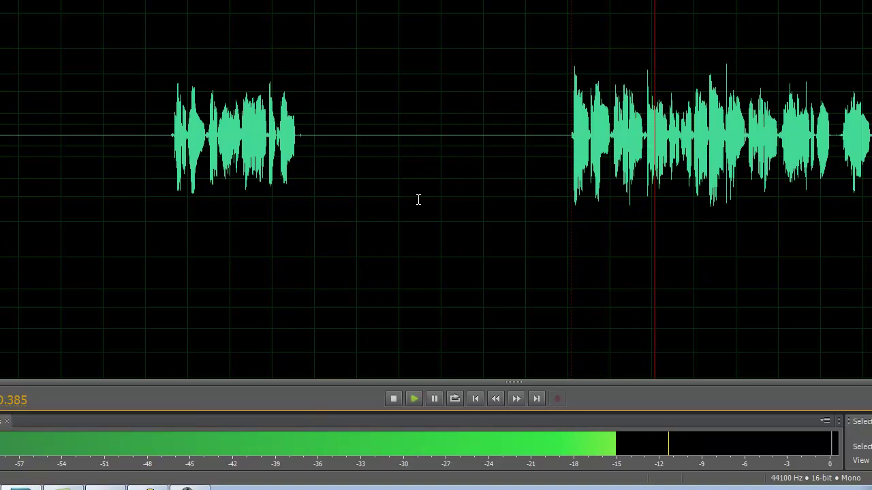
pyautogui.press('space')
pyautogui.click(425, 217)
# - Save Bounce_3.wav and return to the multitrack session
pyautogui.hotkey('ctrl', 's')
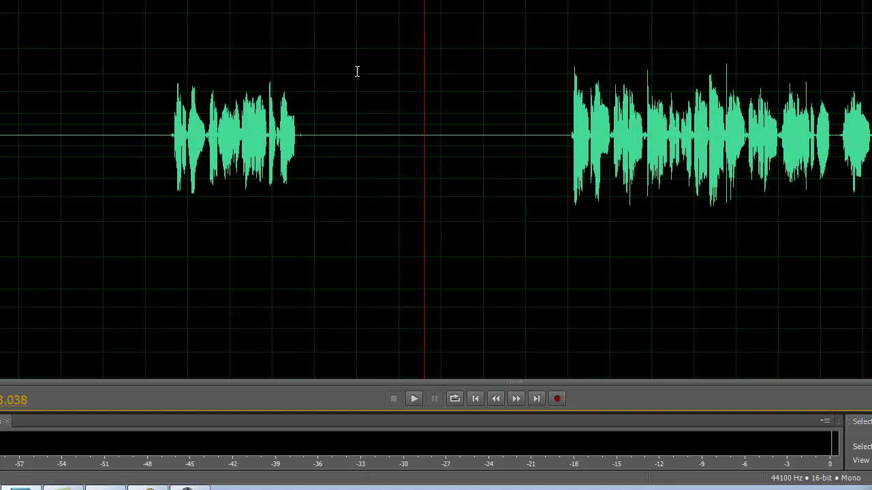
pyautogui.moveTo(400, 158); pyautogui.dragTo(45, 170)
pyautogui.click(290, 193)
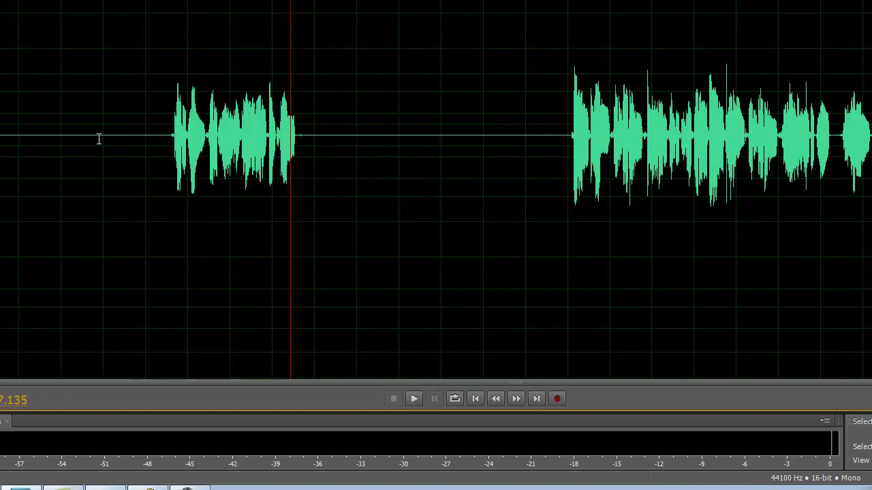
pyautogui.moveTo(94, 139); pyautogui.dragTo(447, 141)
pyautogui.click(313, 216)
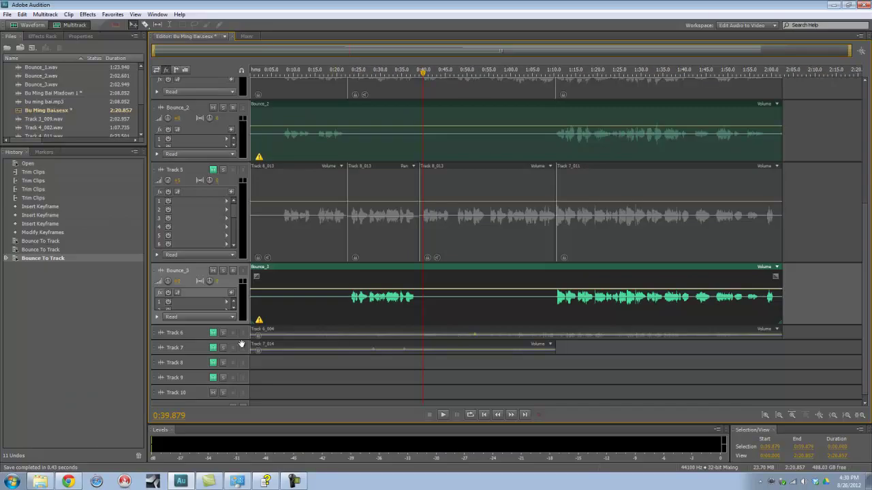
# - Unmute Tracks 6 and 7, solo Track 6, play it from about 0:39.9 and increase its track height
pyautogui.scroll(-3, 198, 333)
pyautogui.click(212, 335)
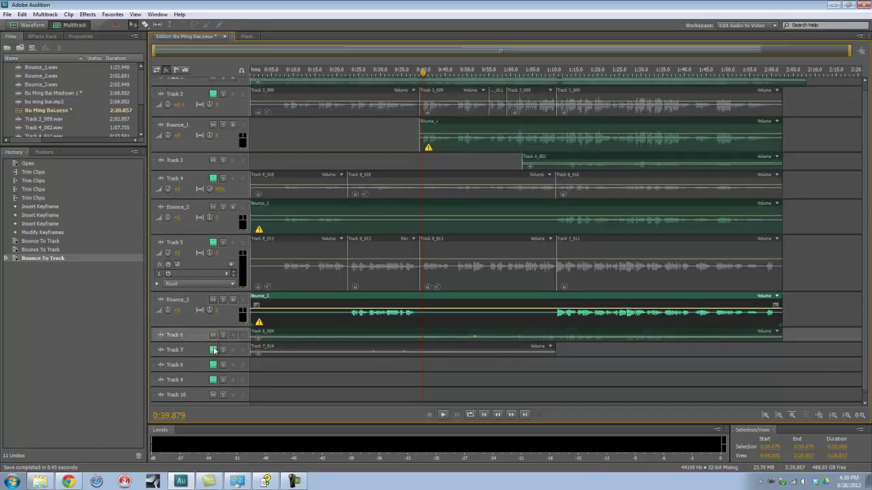
pyautogui.click(213, 350)
pyautogui.click(223, 335)
pyautogui.press('space')
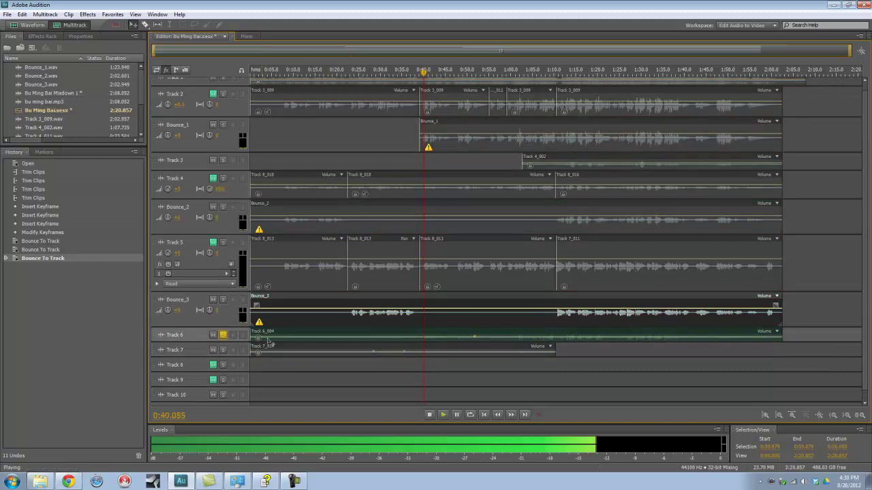
pyautogui.moveTo(195, 342); pyautogui.dragTo(196, 395)
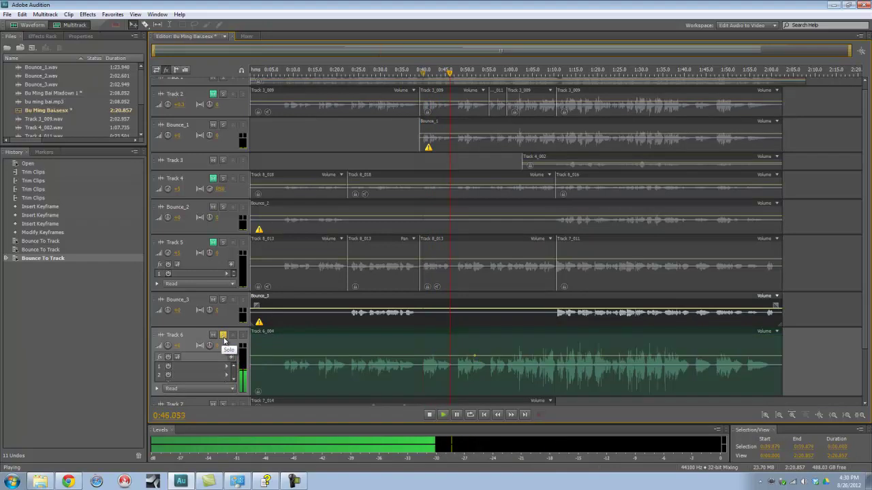
# - Turn off solo on Track 6 and mute it, with all tracks fitted in view
pyautogui.click(222, 334)
pyautogui.click(212, 336)
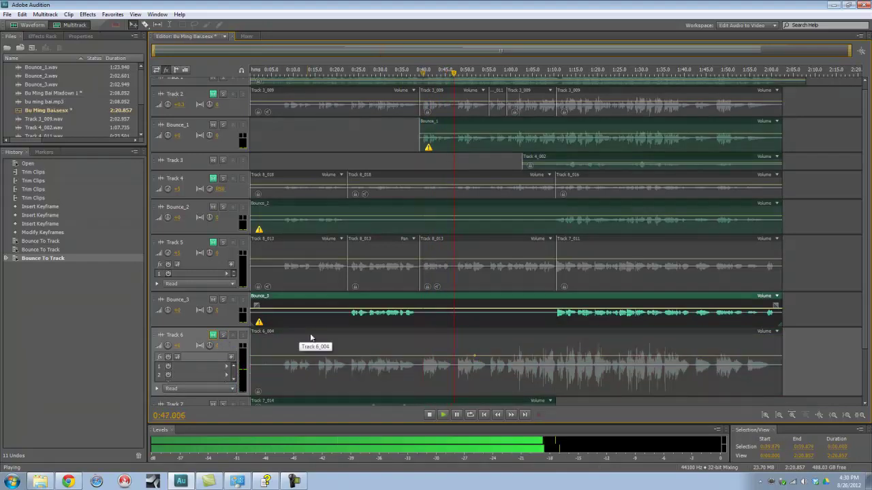
pyautogui.click(821, 416)
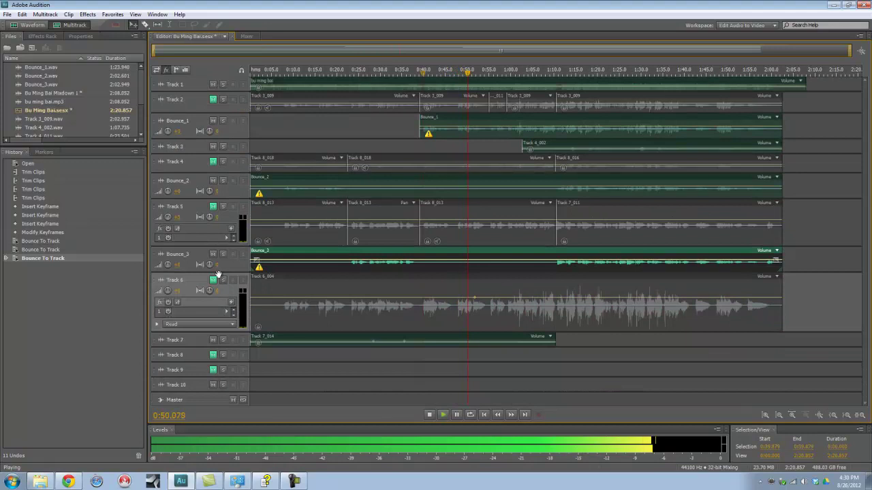
# - Solo Bounce_3 and Bounce_2 together and stop playback
pyautogui.click(222, 255)
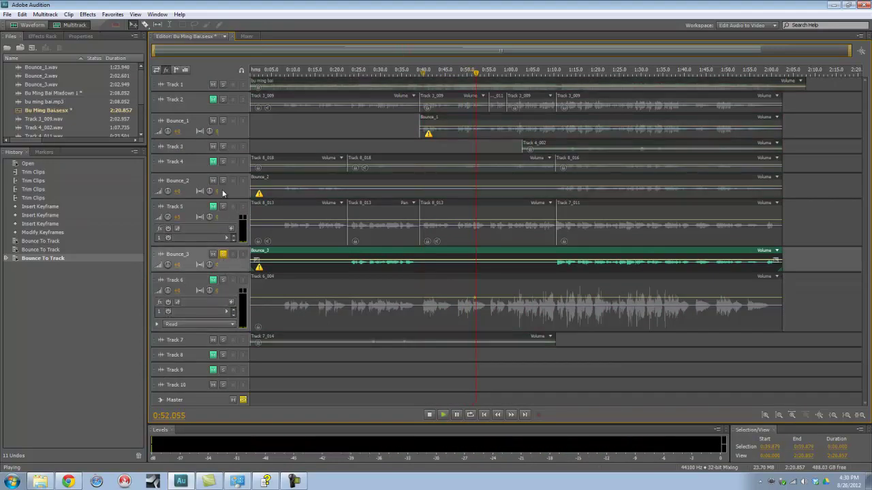
pyautogui.click(222, 182)
pyautogui.press('space')
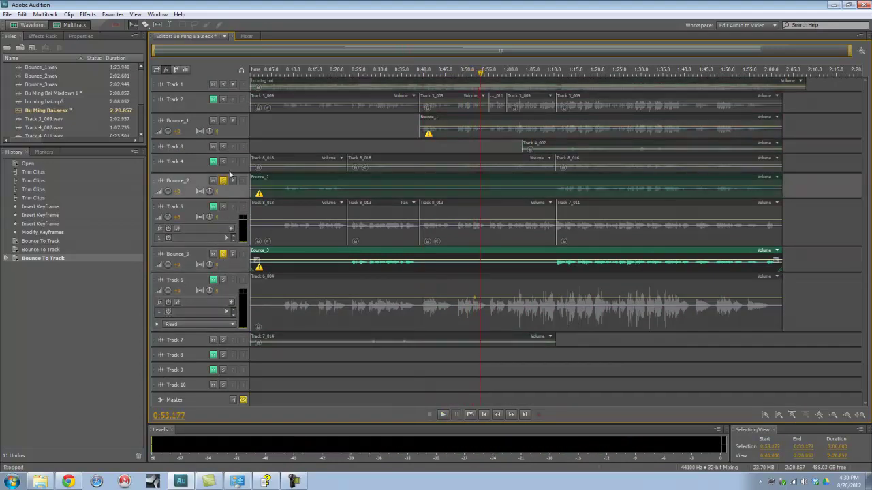
# - Add Track 3, Bounce_1, Track 2 and Track 1 to the soloed tracks and play the combined mix briefly
pyautogui.click(222, 146)
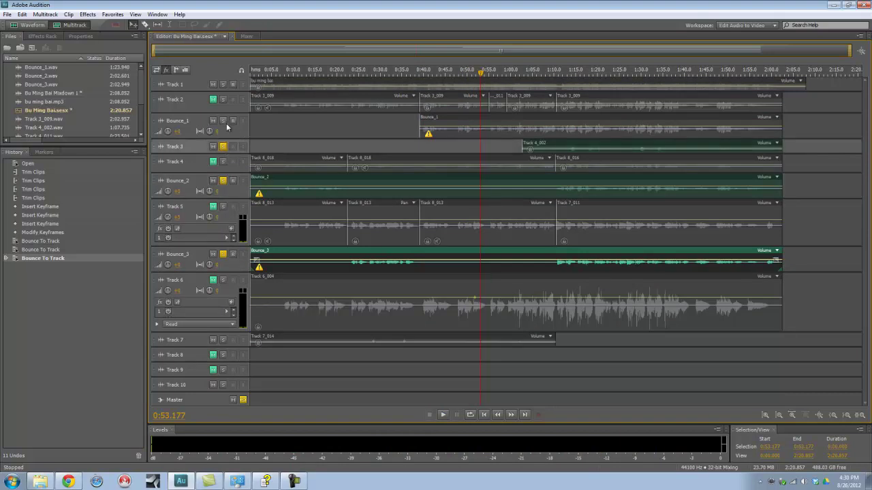
pyautogui.click(223, 121)
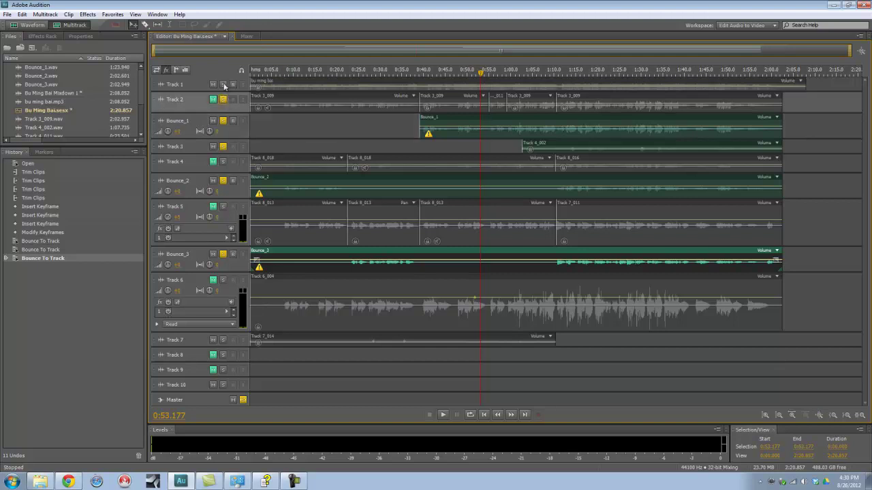
pyautogui.click(223, 84)
pyautogui.press('space')
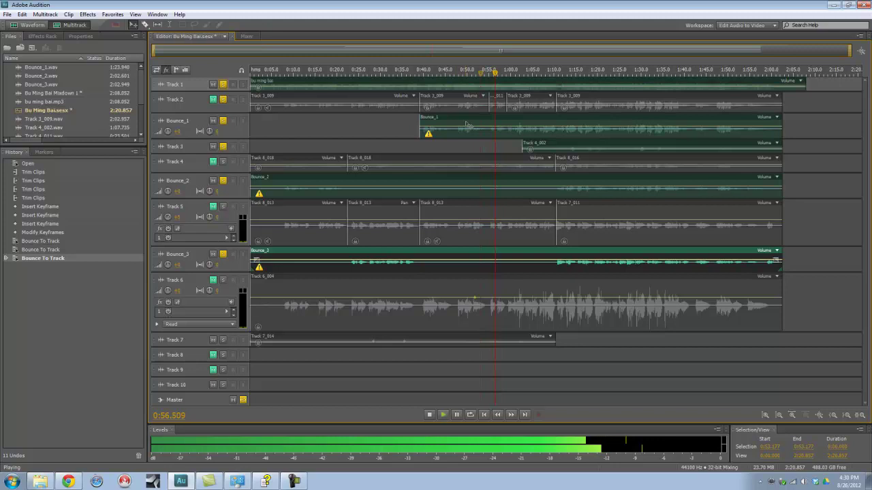
pyautogui.press('space')
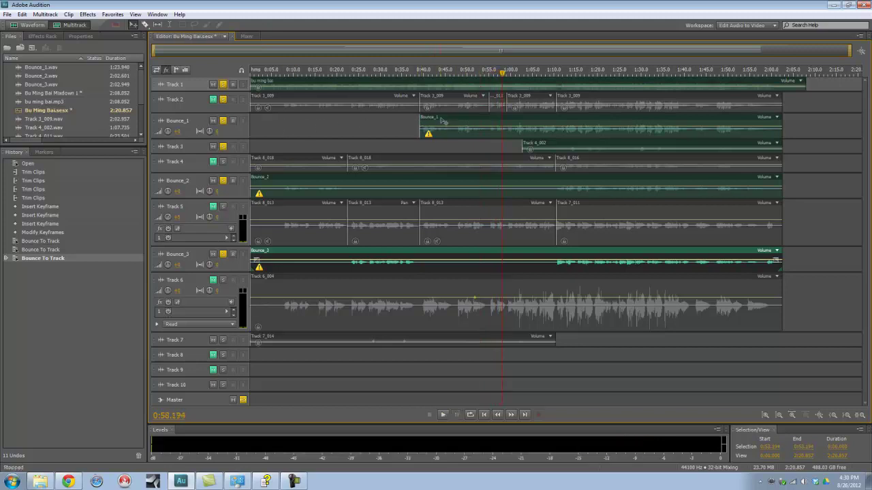
# - Set the Bounce_1 clip's colour to pink
pyautogui.rightClick(440, 118)
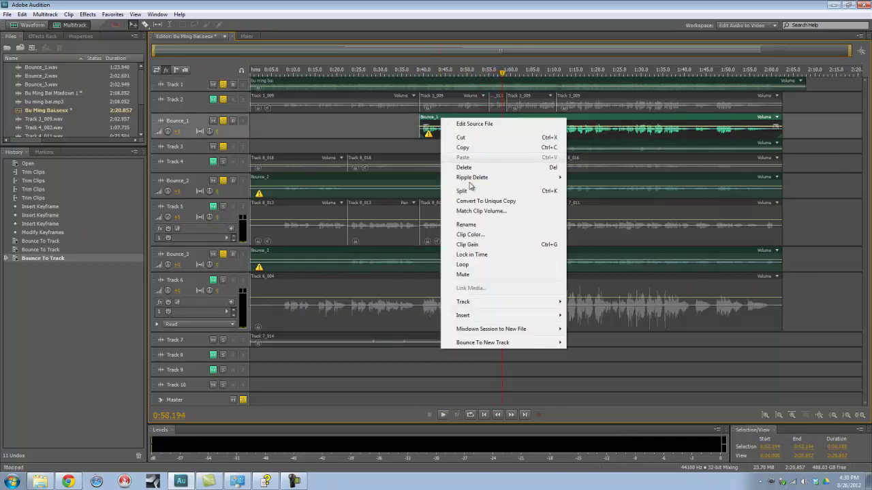
pyautogui.click(468, 235)
pyautogui.click(459, 243)
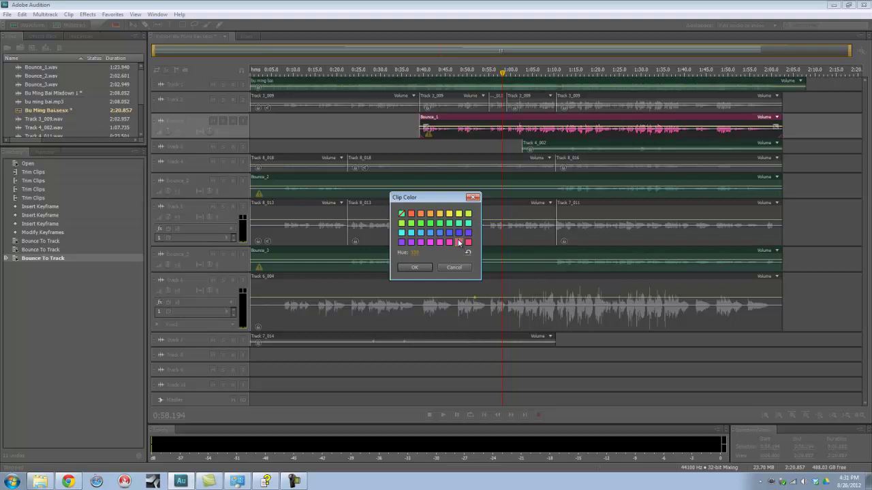
pyautogui.click(415, 268)
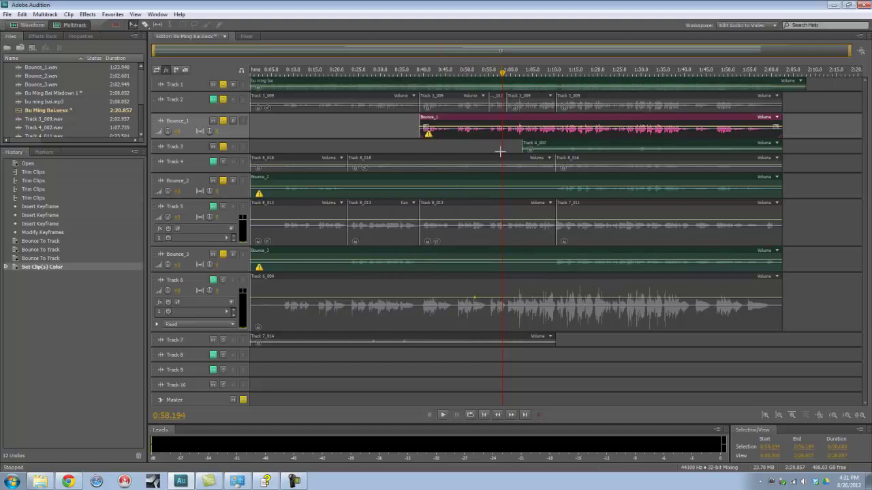
# - Set the Track 4_002 clip's colour to the pinkish red at the end of the palette
pyautogui.click(538, 147)
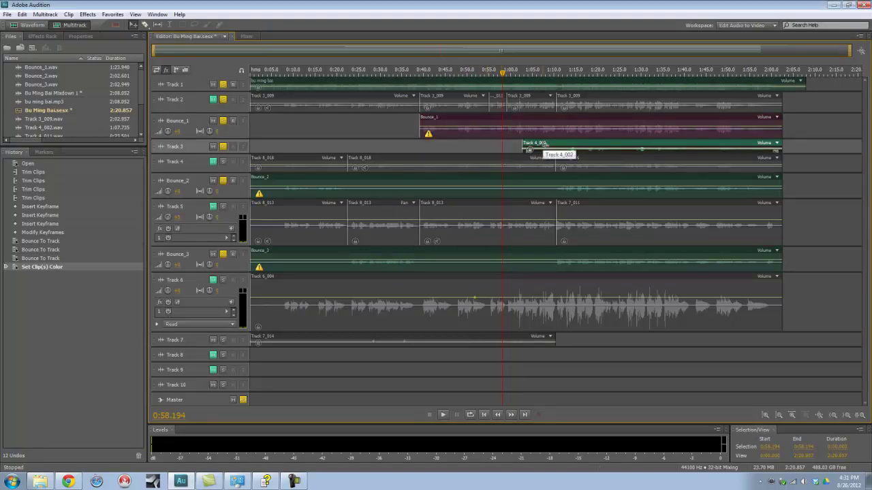
pyautogui.rightClick(543, 145)
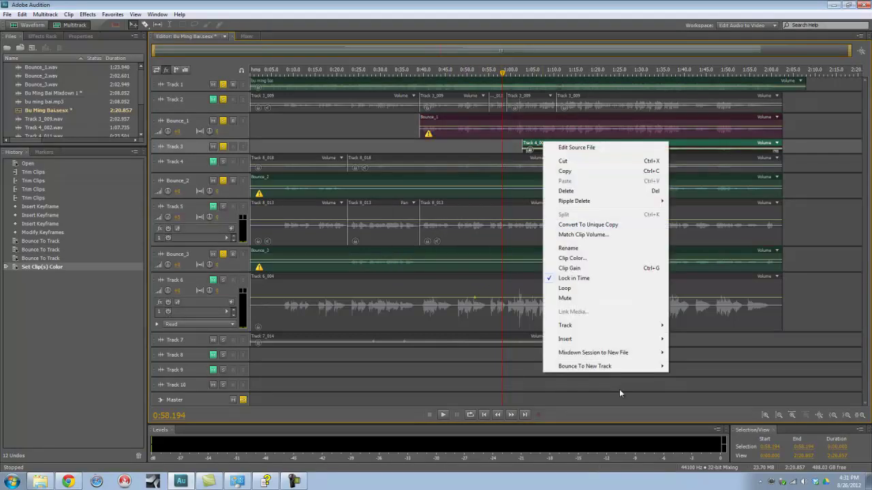
pyautogui.click(572, 258)
pyautogui.click(468, 243)
pyautogui.click(414, 267)
pyautogui.click(493, 147)
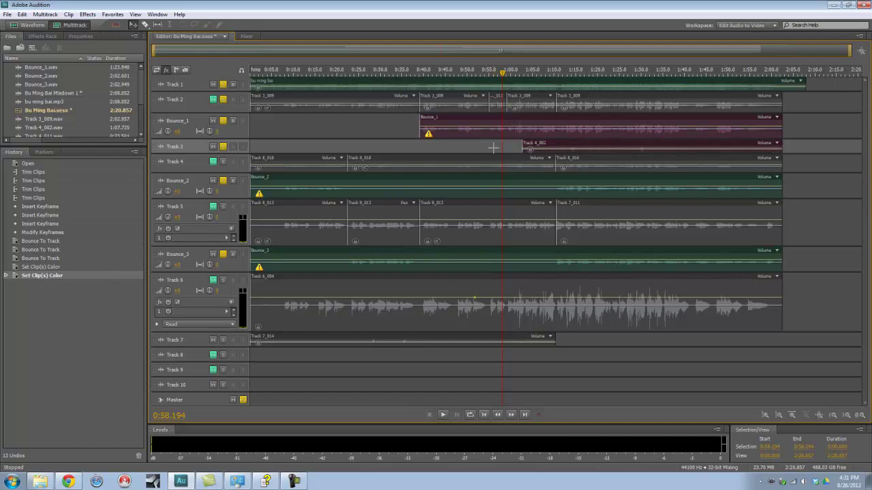
# - Set the Bounce_2 and Bounce_3 clips to the same pinkish red as the Track 4_002 clip
pyautogui.rightClick(417, 182)
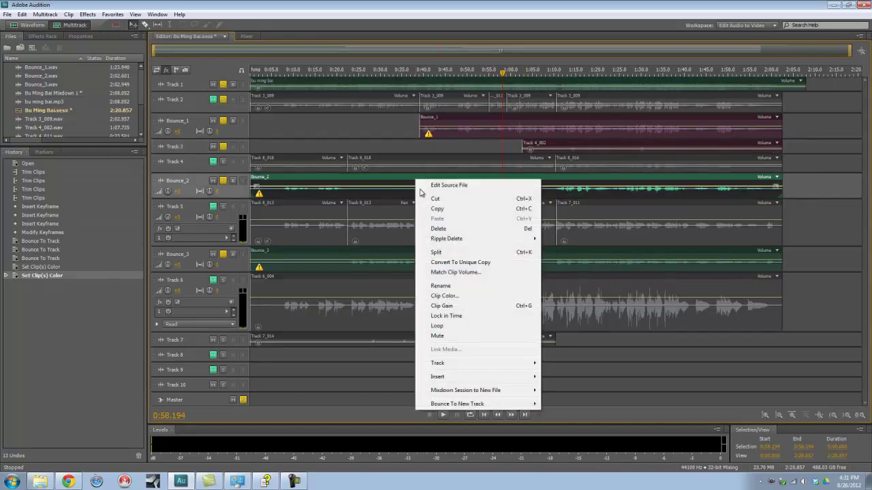
pyautogui.click(444, 296)
pyautogui.click(468, 242)
pyautogui.click(415, 268)
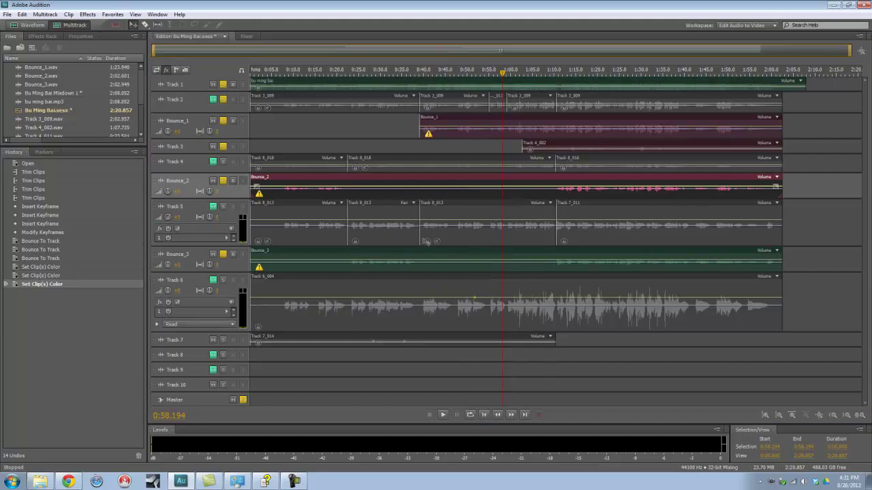
pyautogui.rightClick(399, 255)
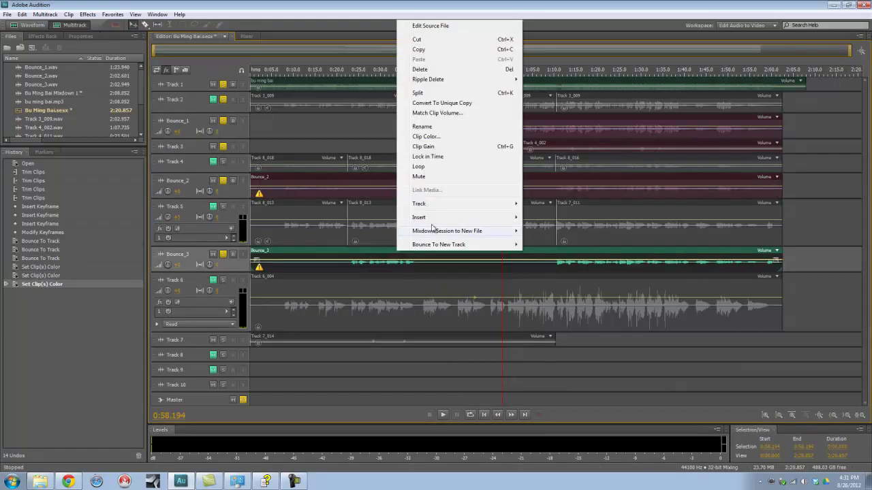
pyautogui.click(439, 137)
pyautogui.click(468, 241)
pyautogui.click(414, 267)
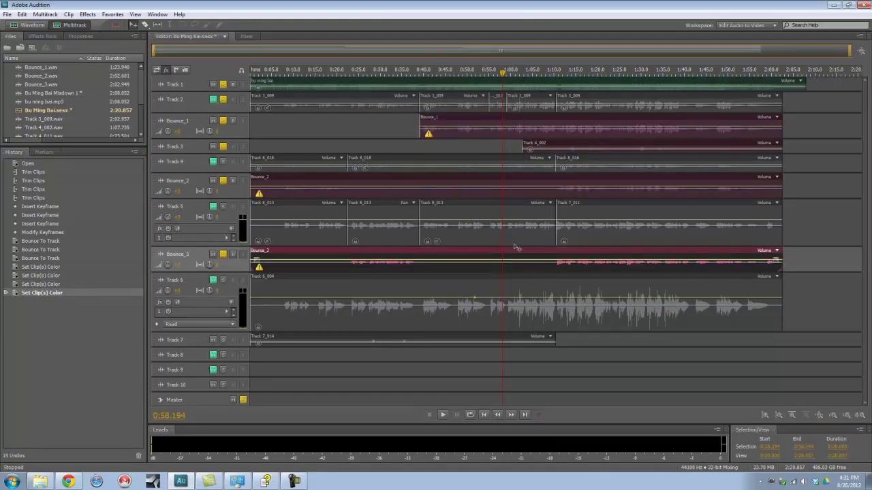
pyautogui.click(819, 257)
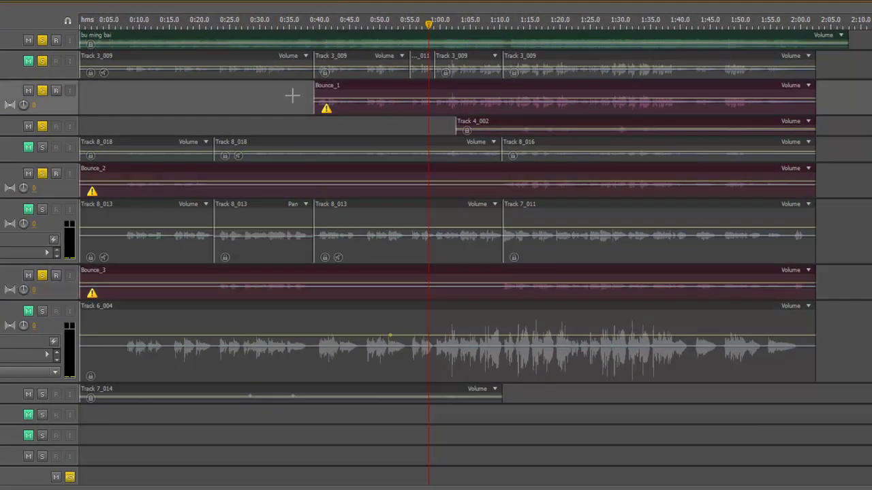
# - Turn off solo on Tracks 1, 2, 3 and all three bounce tracks, and solo only Bounce_1
pyautogui.click(382, 95)
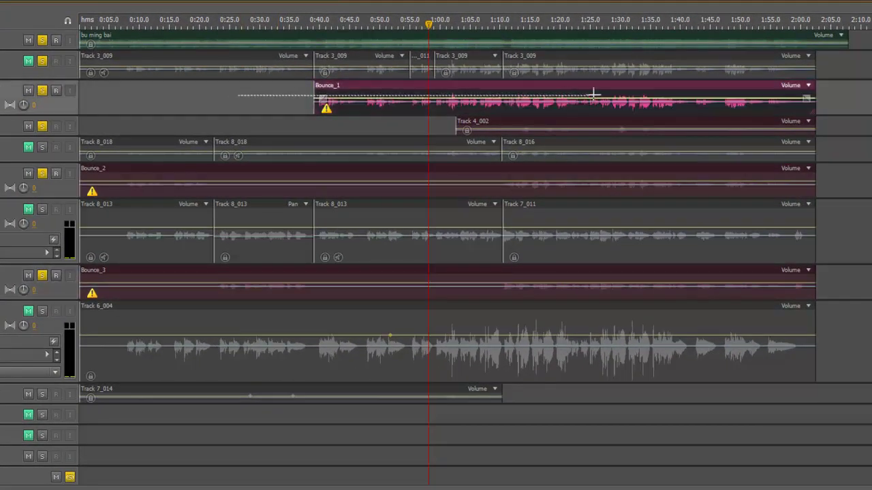
pyautogui.click(198, 102)
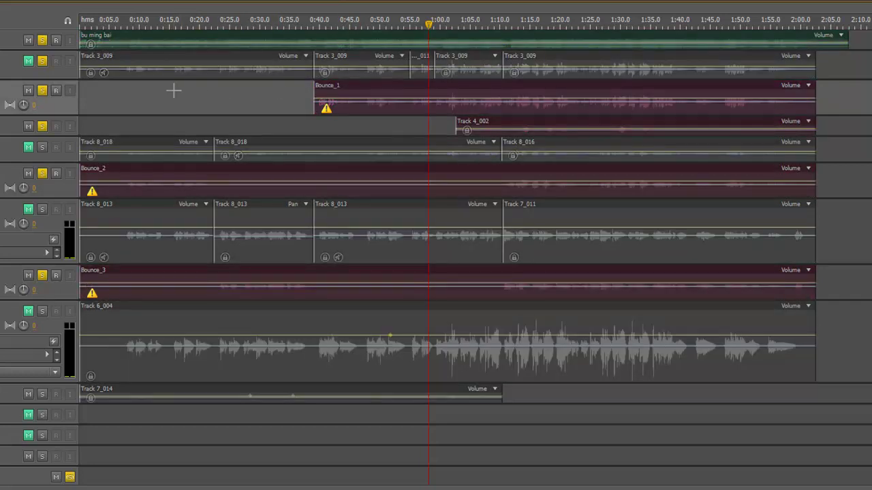
pyautogui.click(41, 39)
pyautogui.click(42, 61)
pyautogui.click(42, 90)
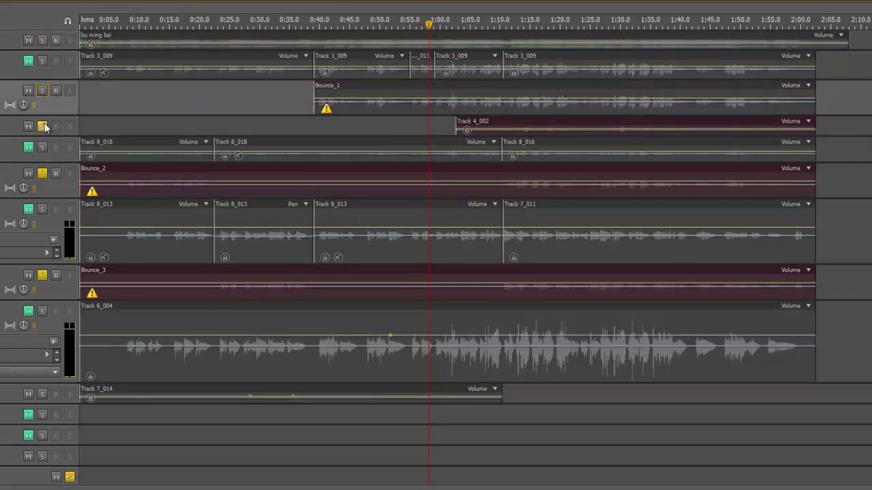
pyautogui.click(41, 126)
pyautogui.click(41, 173)
pyautogui.click(41, 275)
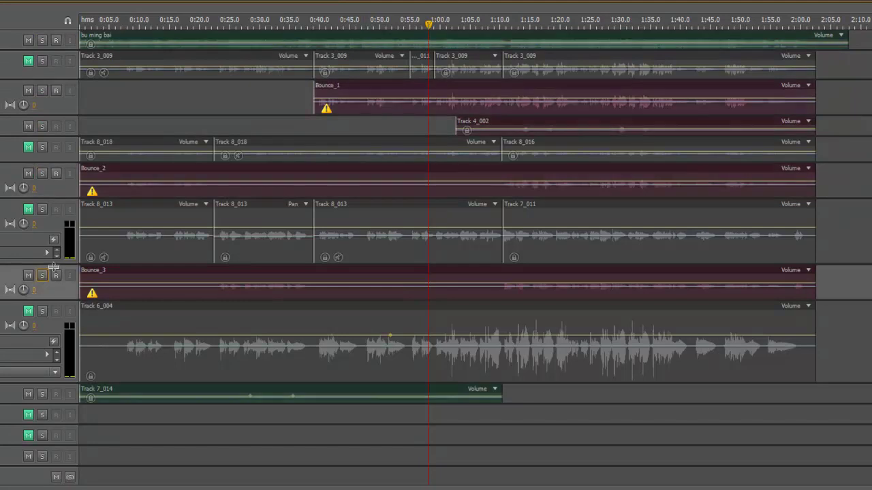
pyautogui.click(154, 107)
pyautogui.click(42, 90)
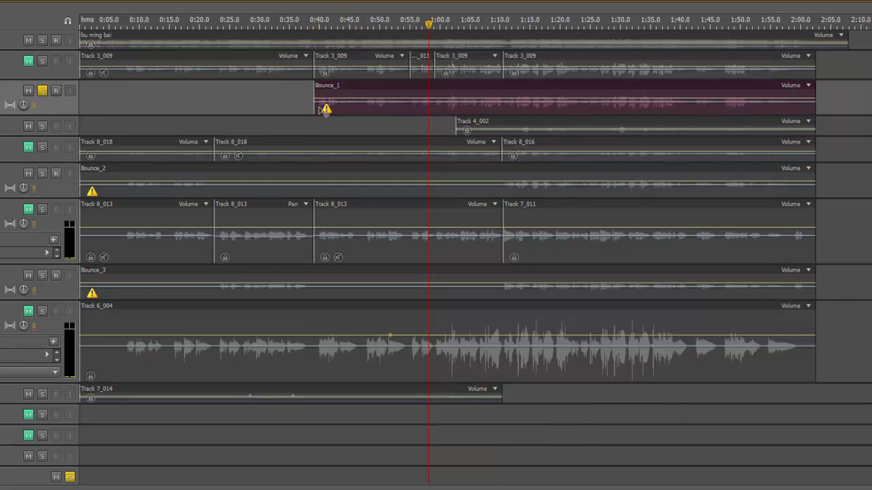
pyautogui.click(317, 110)
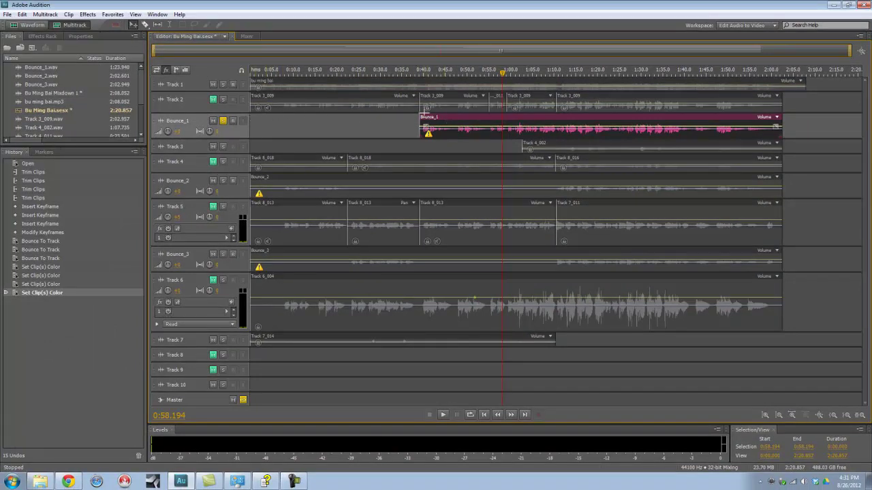
pyautogui.scroll(5, 429, 120)
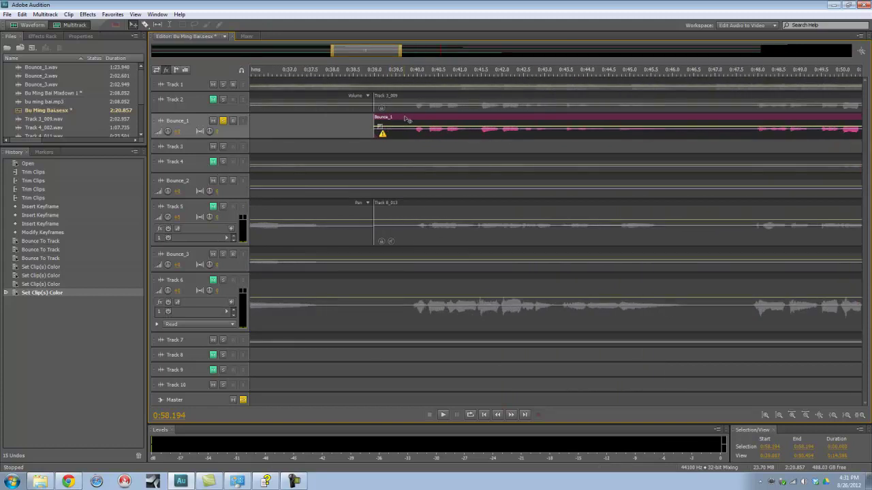
pyautogui.scroll(-5, 394, 121)
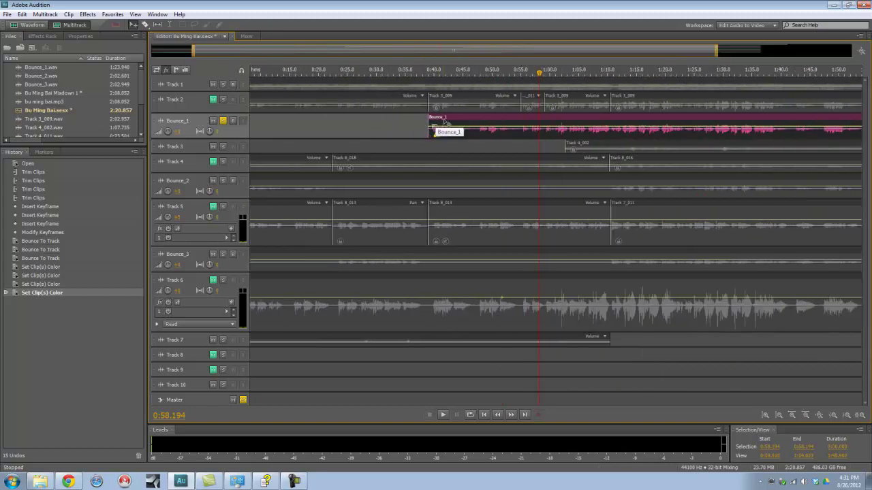
pyautogui.scroll(-3, 439, 122)
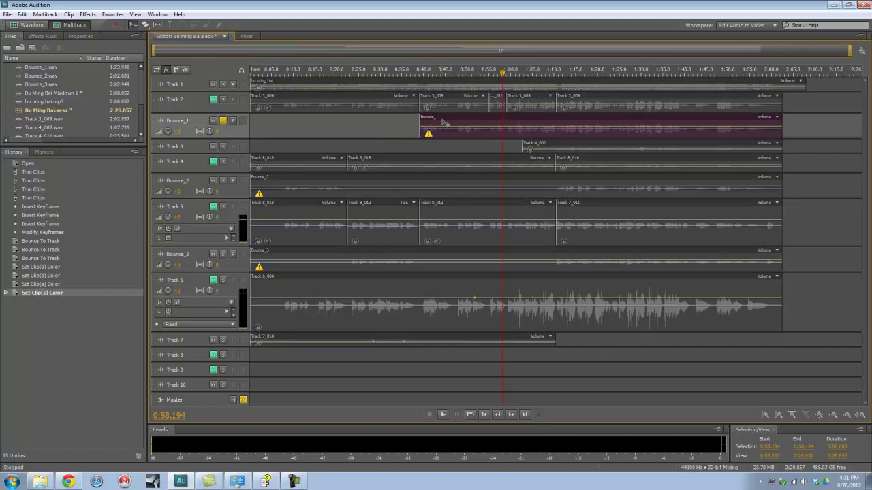
pyautogui.rightClick(439, 120)
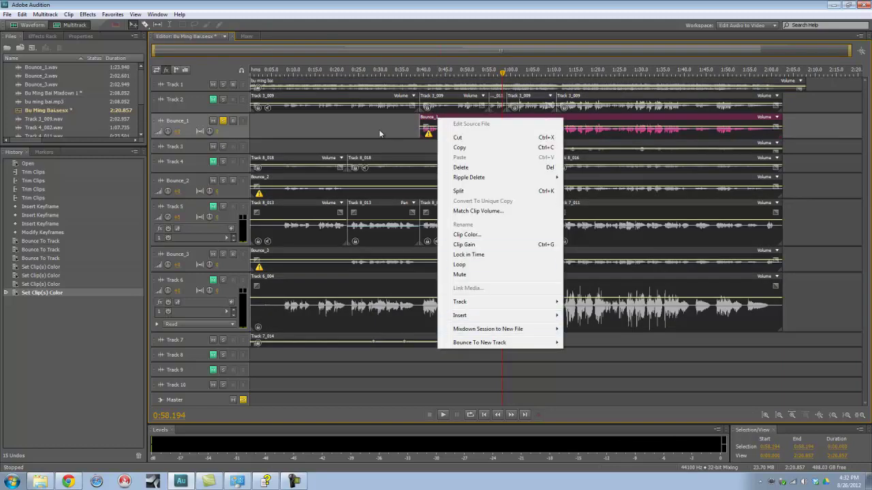
pyautogui.click(427, 128)
pyautogui.rightClick(430, 121)
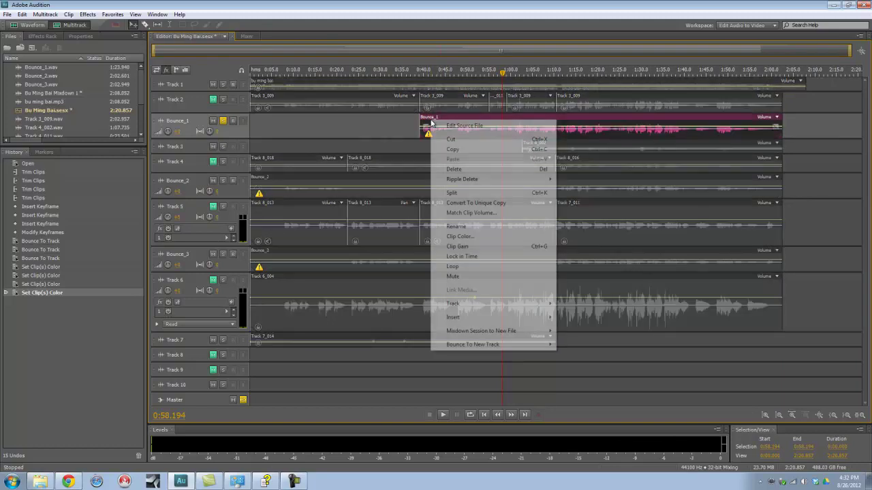
pyautogui.click(379, 127)
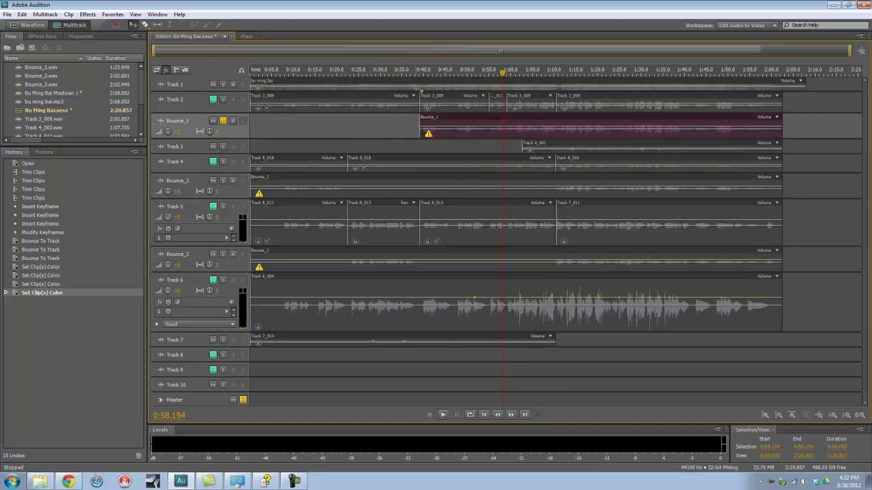
pyautogui.click(436, 120)
pyautogui.click(384, 139)
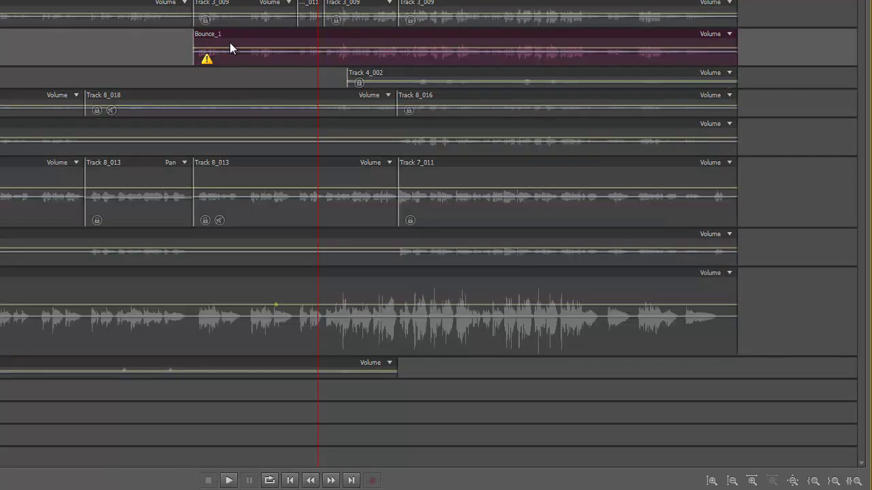
# - Mix down the entire session to a new file with only Bounce_1 soloed
pyautogui.rightClick(234, 34)
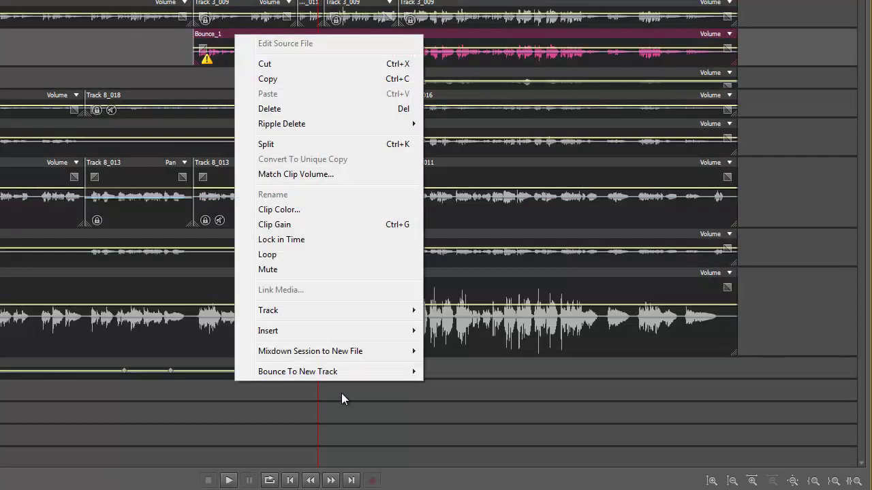
pyautogui.moveTo(335, 356)
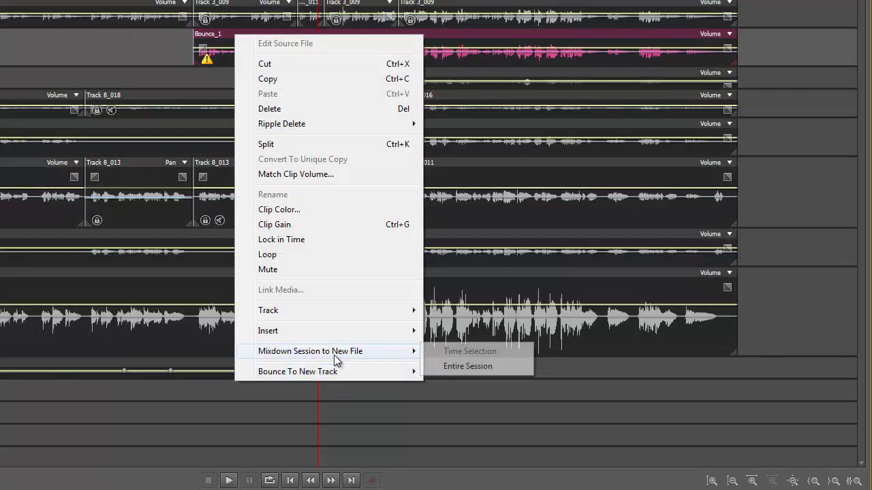
pyautogui.click(476, 369)
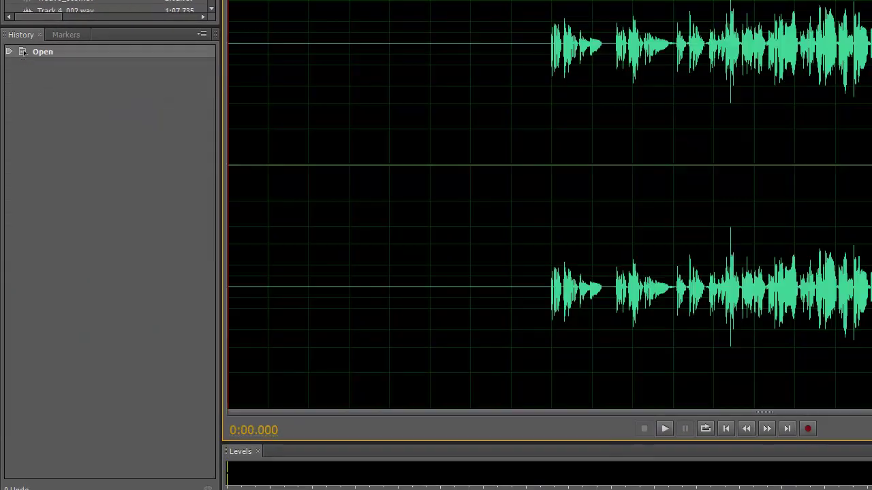
pyautogui.moveTo(534, 44); pyautogui.dragTo(227, 55)
pyautogui.click(425, 58)
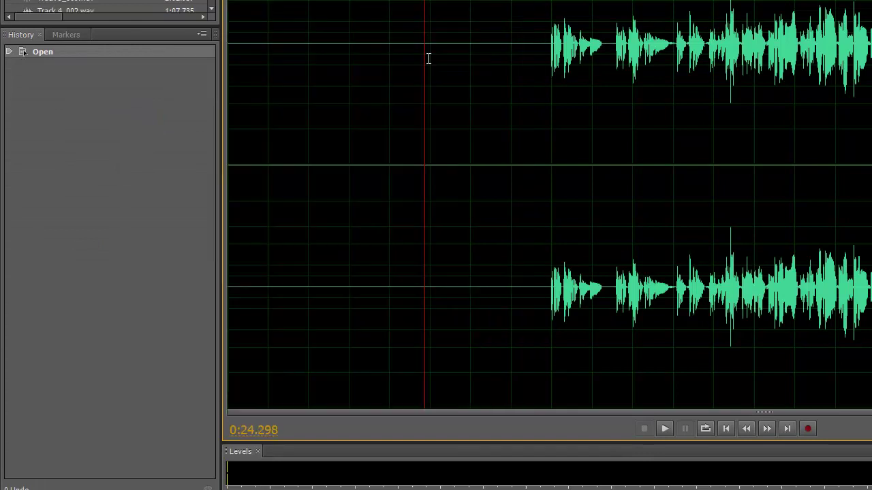
pyautogui.click(229, 47)
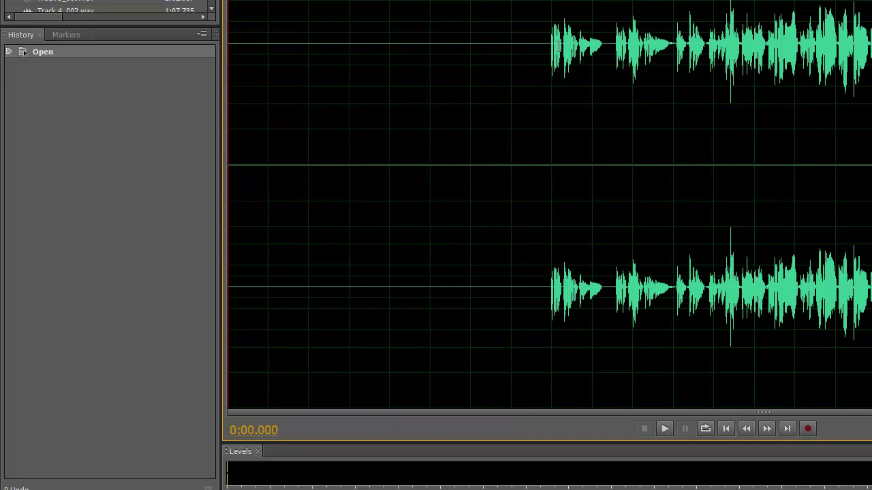
# - Select the whole waveform of Bu Ming Bai Mixdown 2 and convert its sample type to mono
pyautogui.click(550, 42)
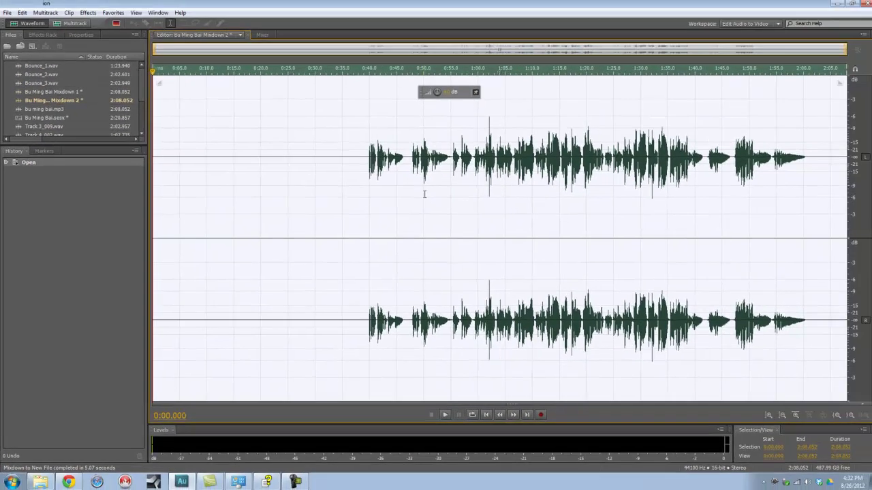
pyautogui.hotkey('shift', 't')
pyautogui.click(438, 241)
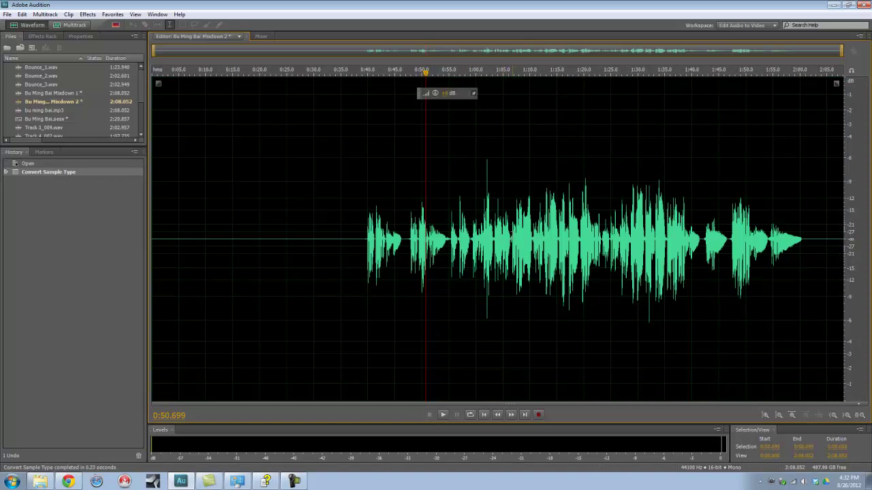
# - Start saving the mono mixdown as a new WAV file named Male 1_Lead
pyautogui.hotkey('ctrl', 'shift', 's')
pyautogui.write('Male')
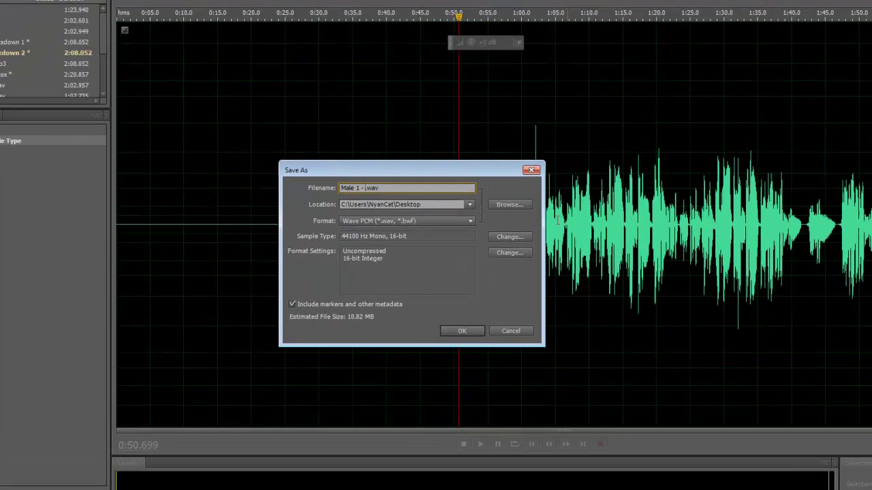
pyautogui.write(' 1 _Lead')
# - Browse to the Bu Ming Bai folder on drive E and create a new folder named Mixdowns in it
pyautogui.click(558, 186)
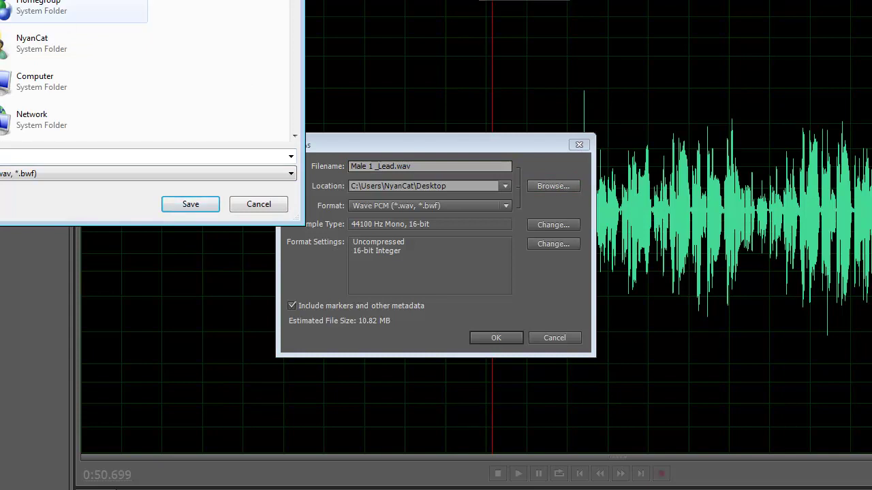
pyautogui.scroll(-3, 116, 54)
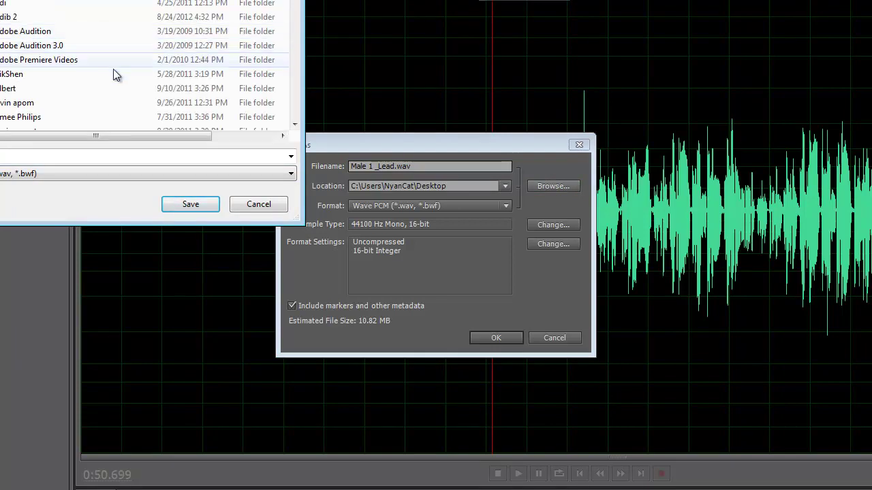
pyautogui.scroll(-12, 58, 39)
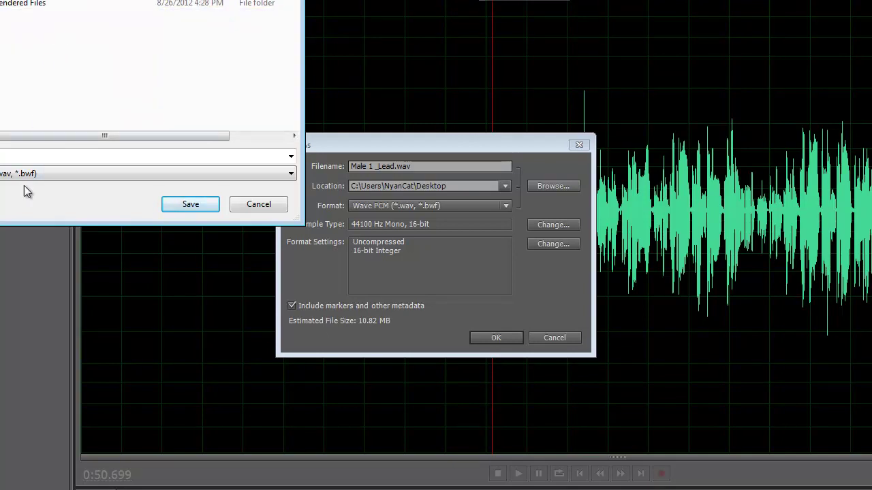
pyautogui.rightClick(62, 80)
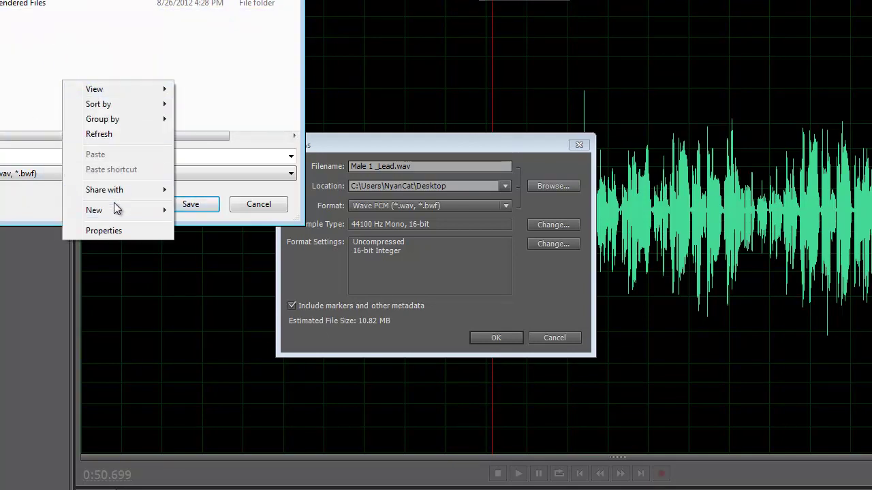
pyautogui.moveTo(165, 213)
pyautogui.click(204, 211)
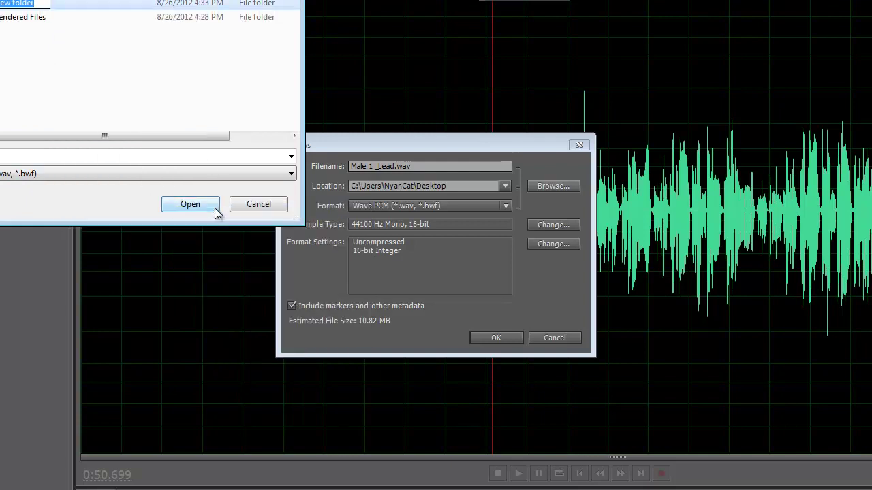
pyautogui.press('BackSpace')
pyautogui.write('Mixdowns')
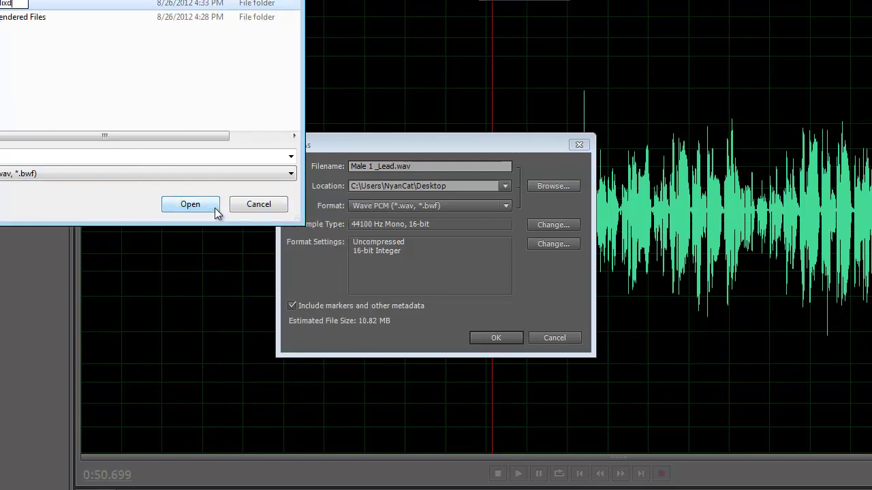
pyautogui.press('Return')
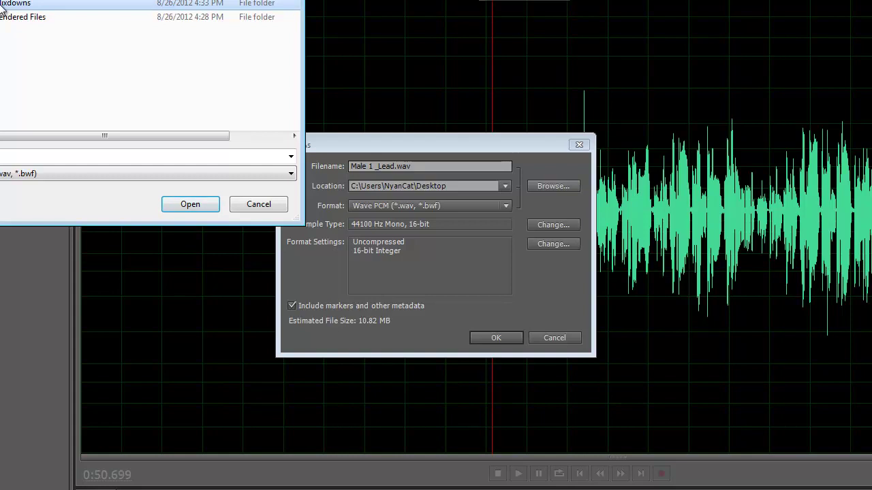
# - Choose the Mixdowns folder as the location and save Male 1_Lead.wav there
pyautogui.press('Return')
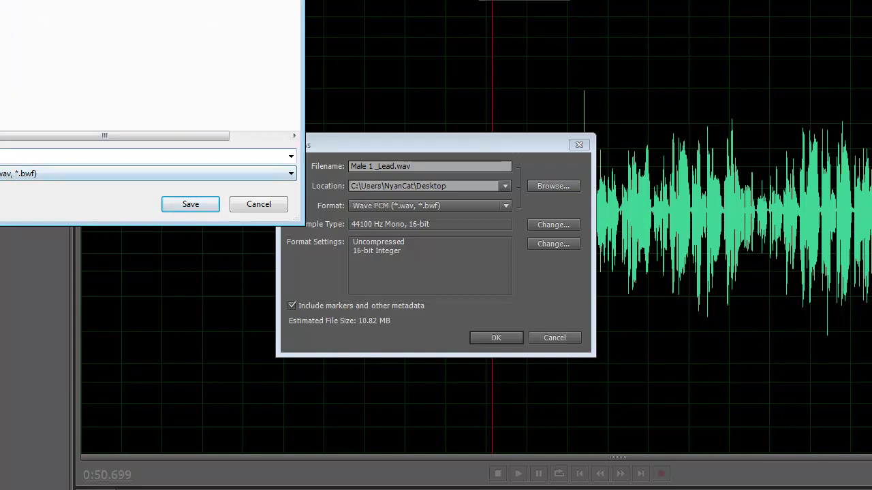
pyautogui.click(194, 206)
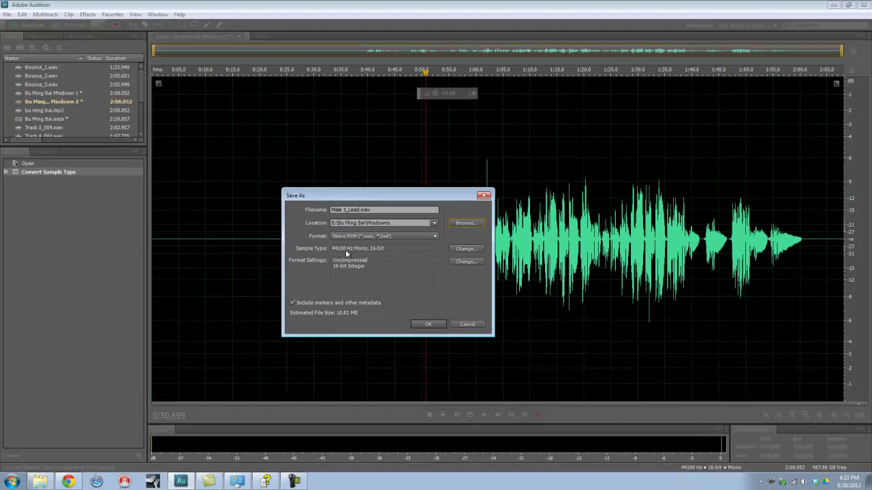
pyautogui.click(300, 302)
pyautogui.click(425, 324)
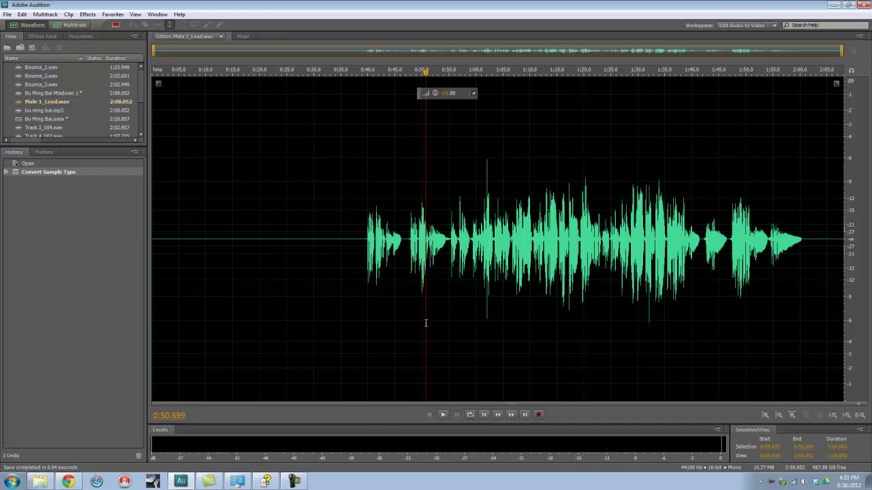
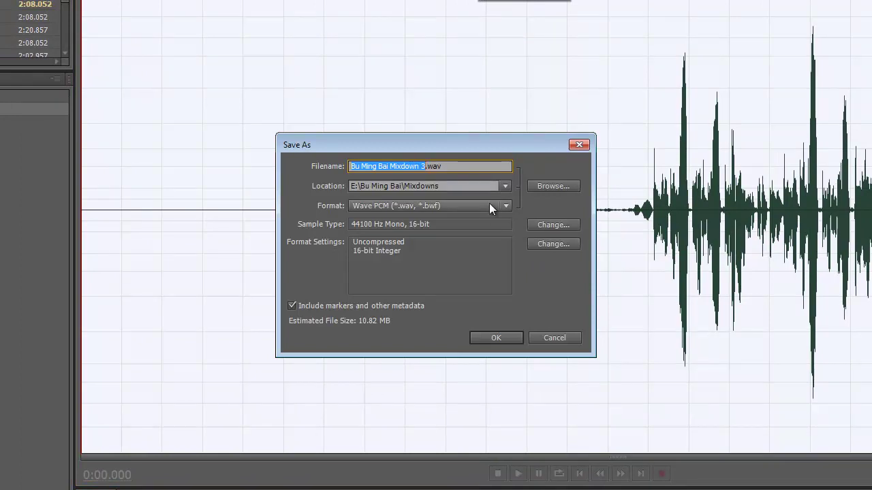
# - Save Bu Ming Bai Mixdown 3 as Vocal_Boy1.wav in the Mixdowns folder
pyautogui.write('VO')
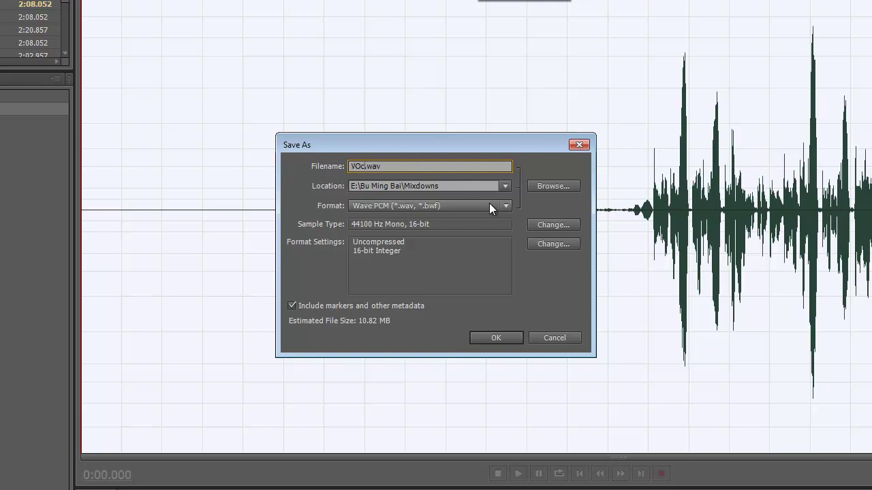
pyautogui.press('BackSpace')
pyautogui.write('ocal_Boy1')
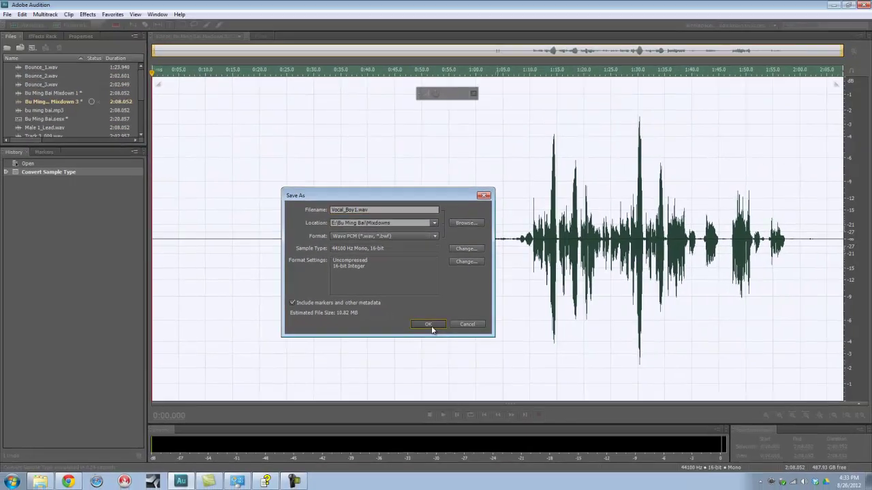
pyautogui.click(496, 338)
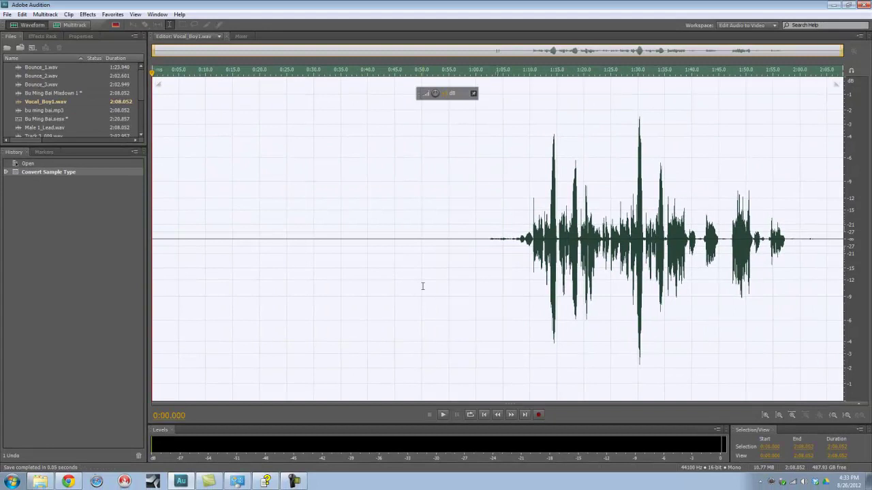
# - Return to the multitrack session, move the solo from Track 3 to Bounce_2, and briefly play it from about 0:17
pyautogui.press('0')
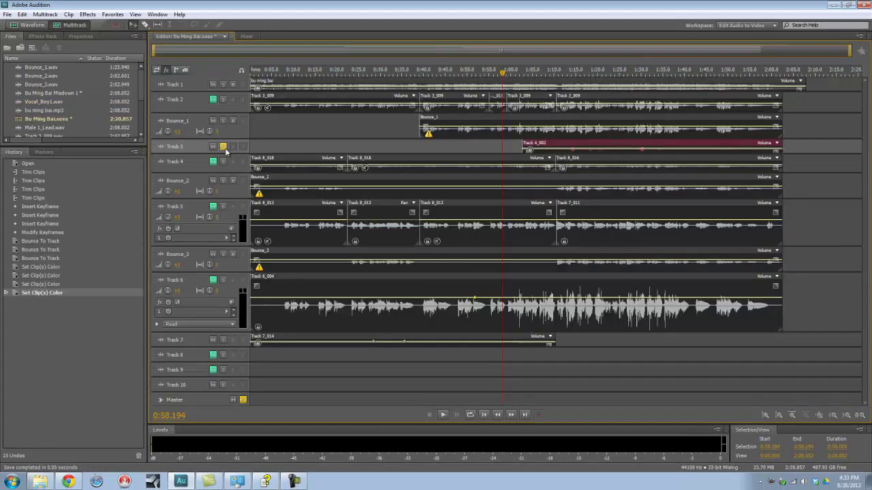
pyautogui.click(224, 147)
pyautogui.click(224, 181)
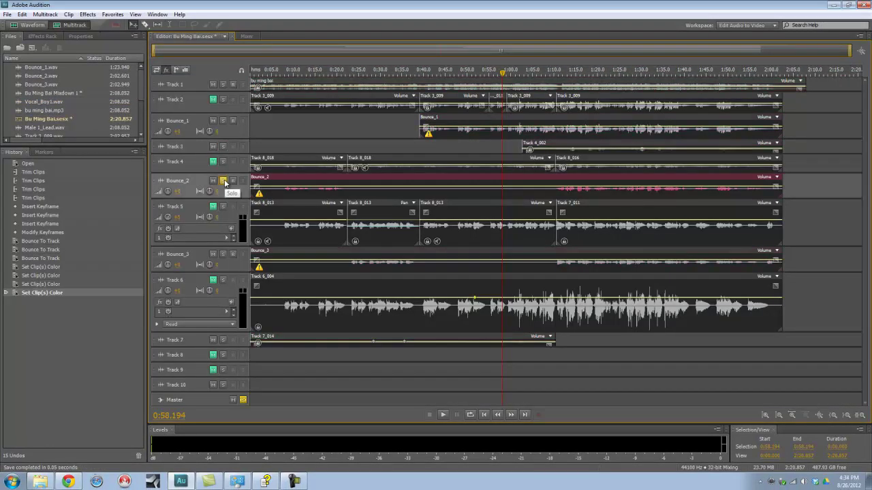
pyautogui.click(327, 193)
pyautogui.press('space')
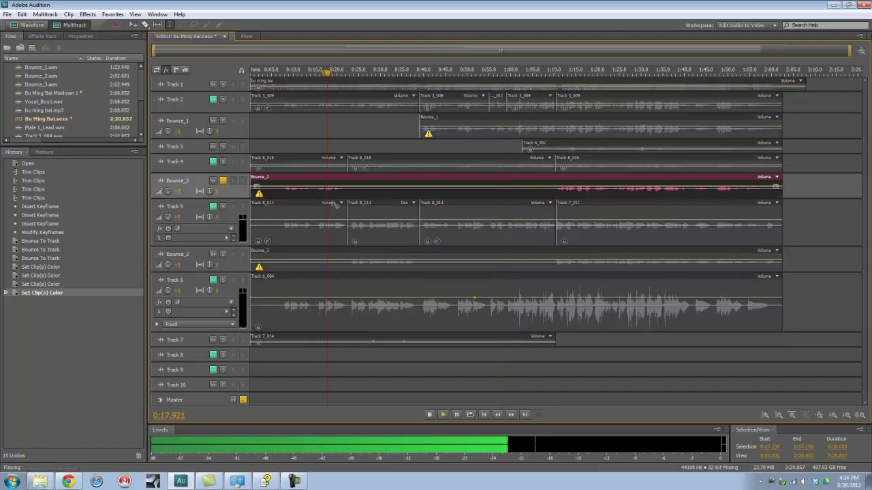
pyautogui.press('space')
# - Mix down the entire session to a new file with only Bounce_2 soloed
pyautogui.rightClick(359, 180)
pyautogui.moveTo(417, 394)
pyautogui.click(510, 400)
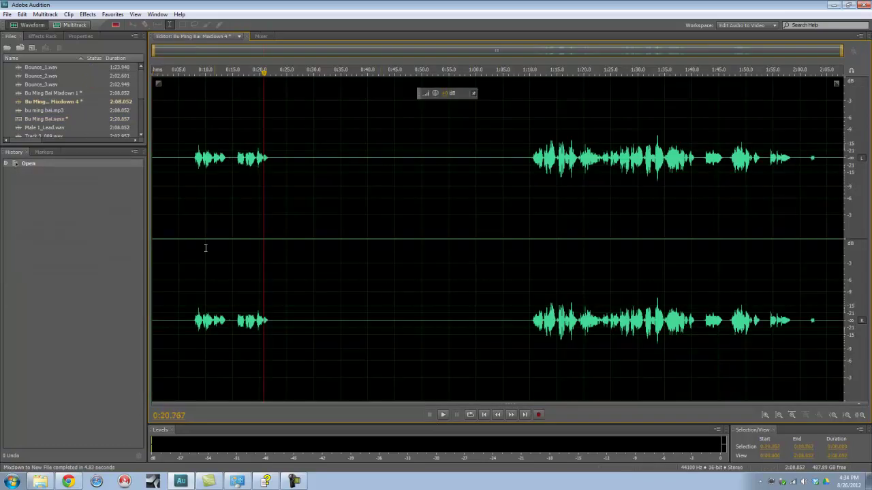
# - Convert the whole Bu Ming Bai Mixdown 4 to mono and save it as Vocal_Female1.wav in the Mixdowns folder
pyautogui.click(197, 238)
pyautogui.hotkey('shift', 't')
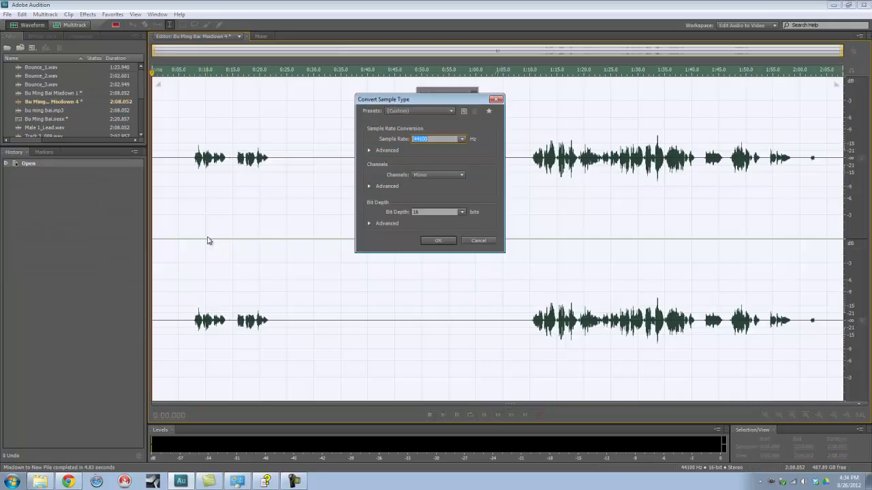
pyautogui.click(439, 239)
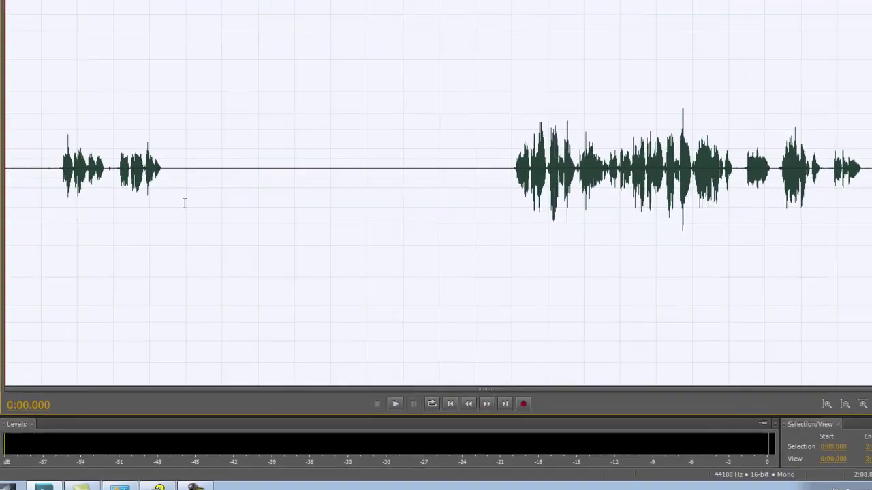
pyautogui.hotkey('ctrl', 'shift', 's')
pyautogui.write('Vocal_Female1.wav')
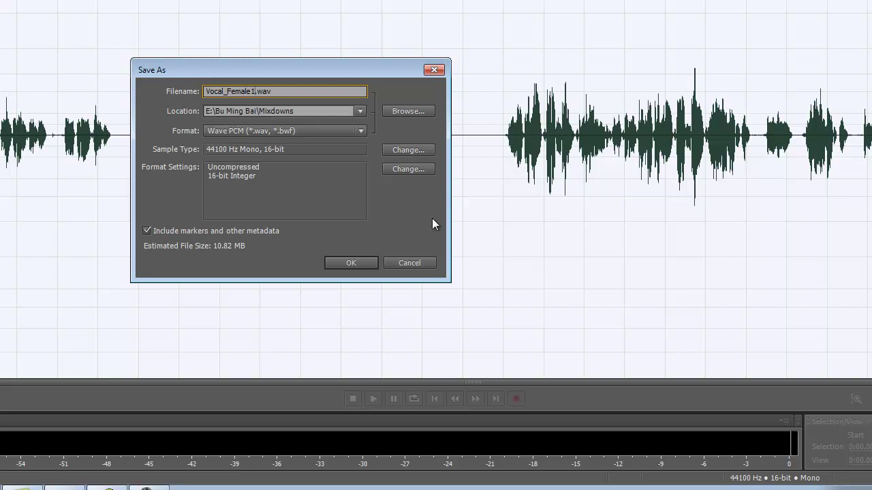
pyautogui.click(351, 263)
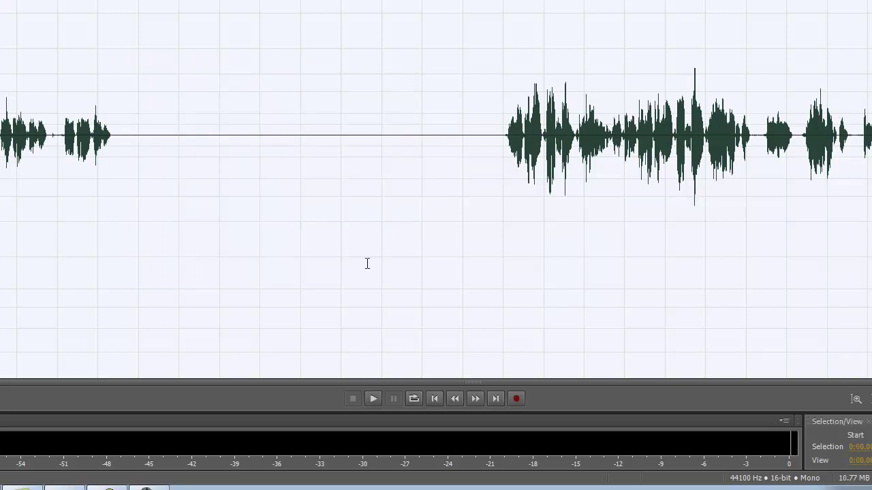
# - In the multitrack session, move the solo from Bounce_2 to Bounce_3 and mix down the entire session to a new file
pyautogui.click(331, 181)
pyautogui.press('0')
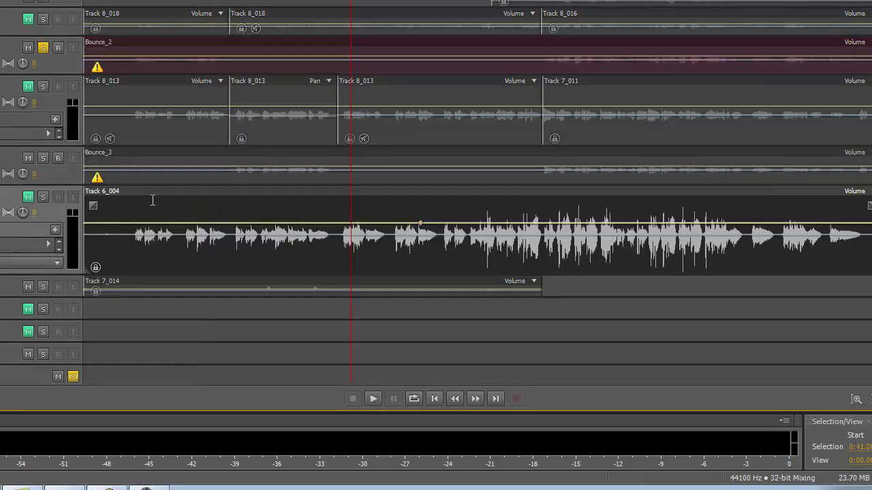
pyautogui.click(43, 158)
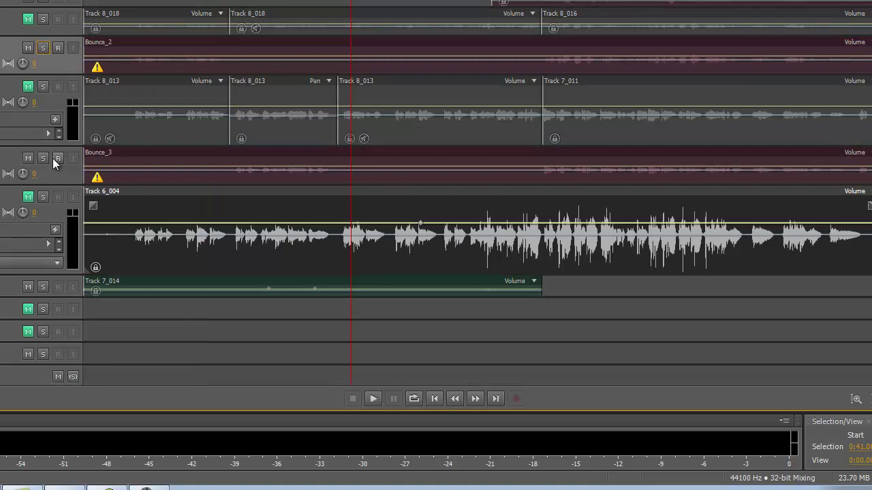
pyautogui.rightClick(218, 156)
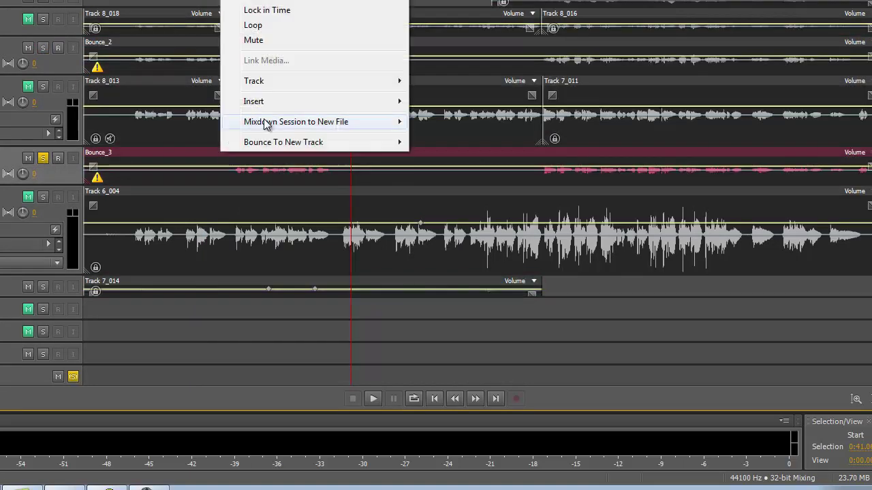
pyautogui.moveTo(273, 126)
pyautogui.click(429, 139)
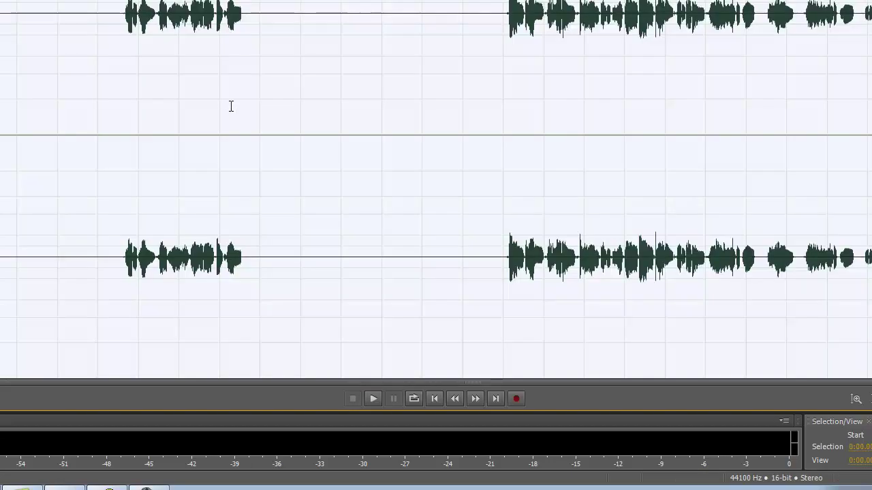
# - Convert Bu Ming Bai Mixdown 5 to mono and save it as Vocal_female2.wav in the Mixdowns folder
pyautogui.hotkey('shift', 't')
pyautogui.click(354, 137)
pyautogui.click(260, 146)
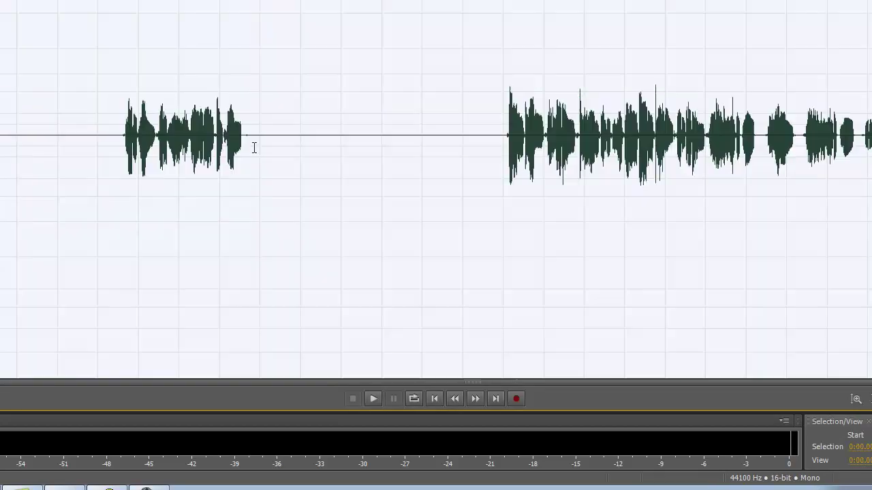
pyautogui.hotkey('ctrl', 'shift', 's')
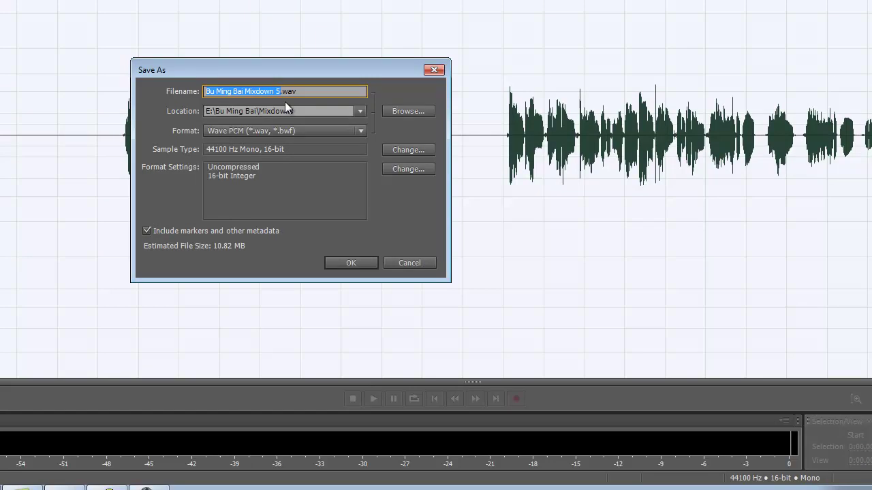
pyautogui.write('Vocal')
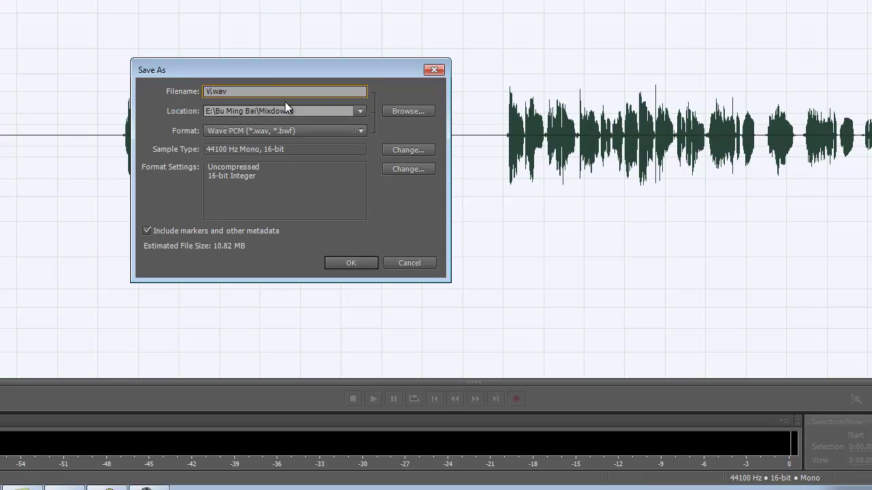
pyautogui.write('_female2')
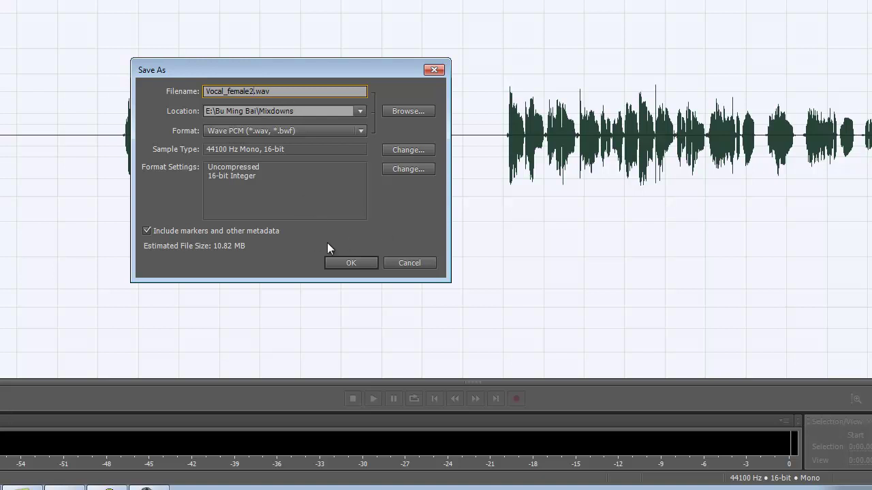
pyautogui.click(354, 264)
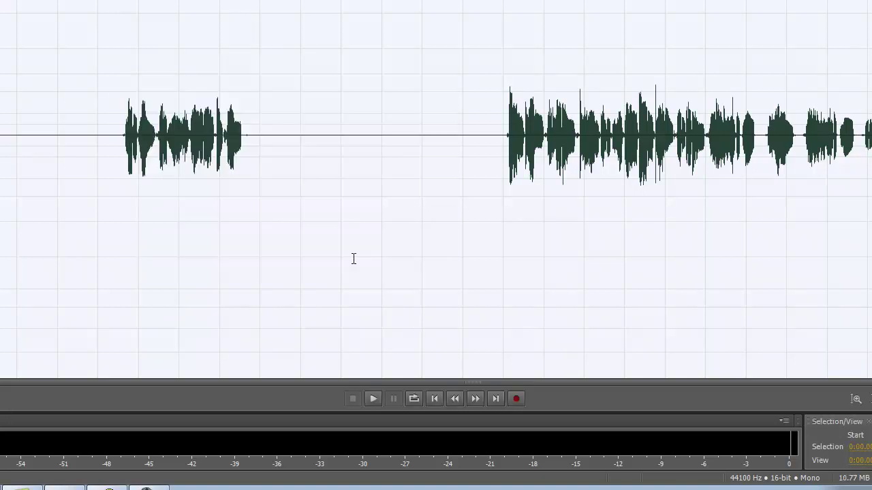
# - Return to the multitrack session and save all open files
pyautogui.click(371, 248)
pyautogui.press('8')
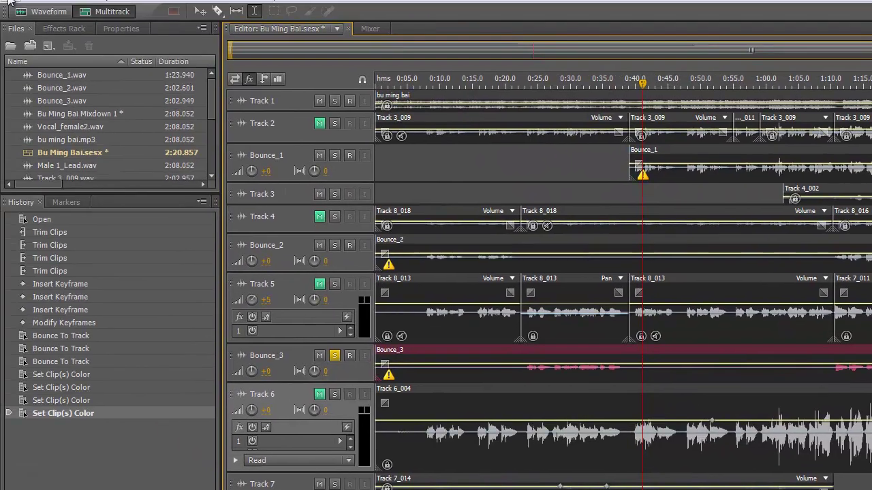
pyautogui.click(15, 4)
pyautogui.click(41, 193)
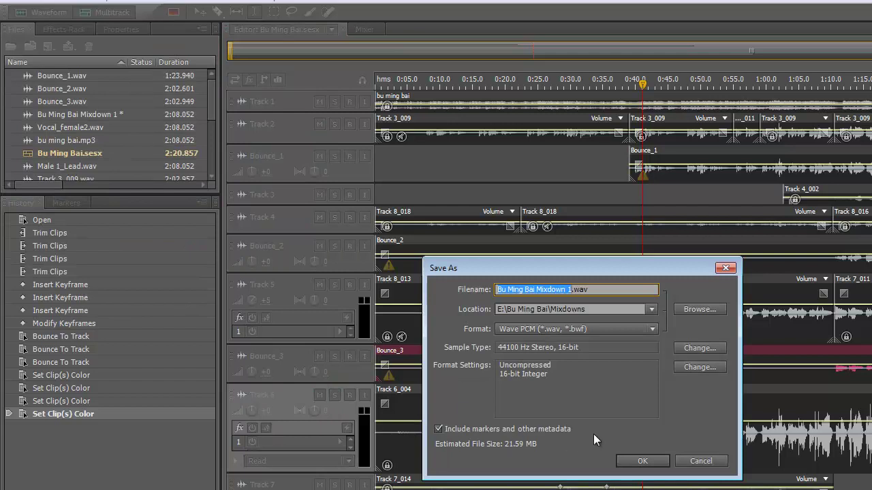
# - Save Bu Ming Bai Mixdown 1.wav in the Bounced Files folder inside E:\Bu Ming Bai
pyautogui.click(651, 309)
pyautogui.click(700, 309)
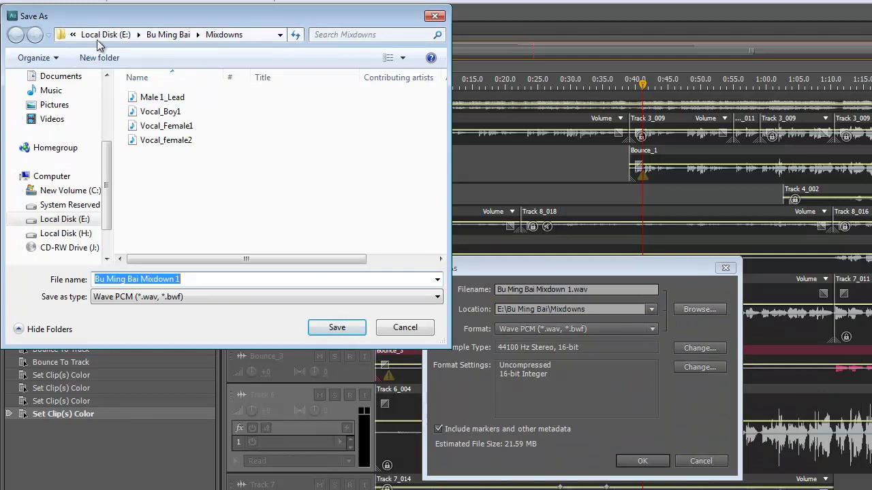
pyautogui.click(167, 34)
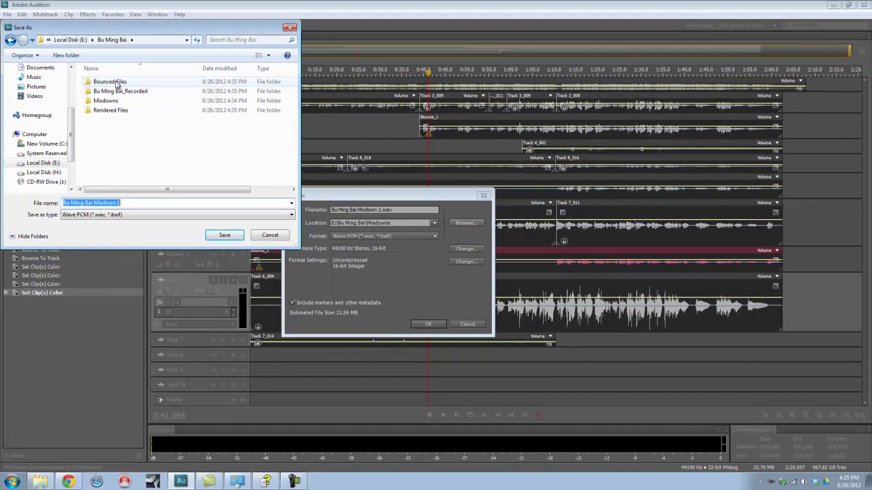
pyautogui.doubleClick(163, 96)
pyautogui.click(222, 236)
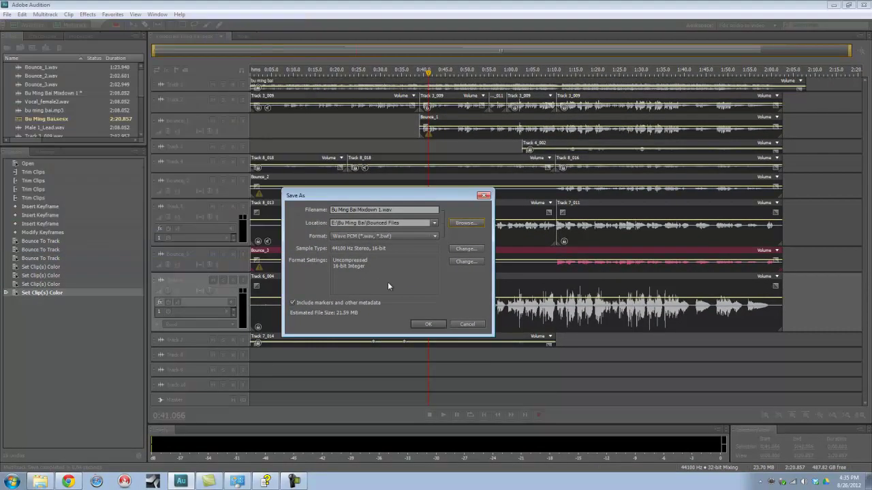
pyautogui.click(428, 325)
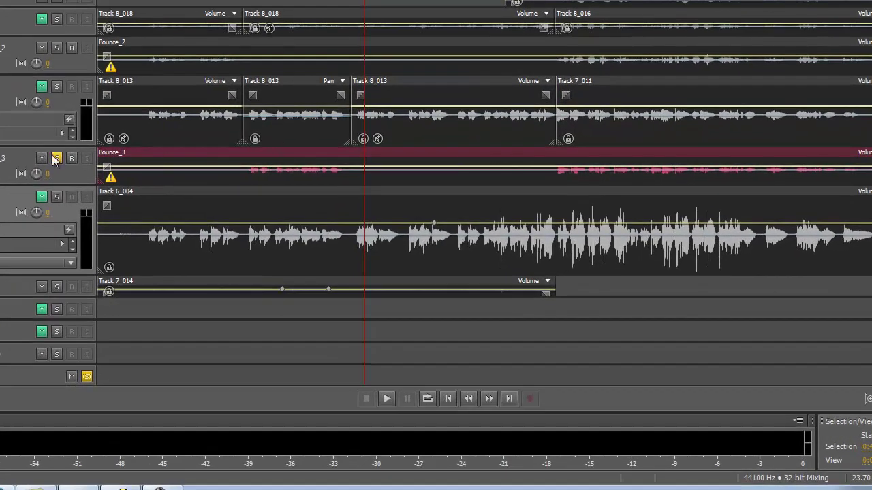
# - Turn off solo on Bounce_3 and make the Bounce_3 track taller
pyautogui.click(56, 158)
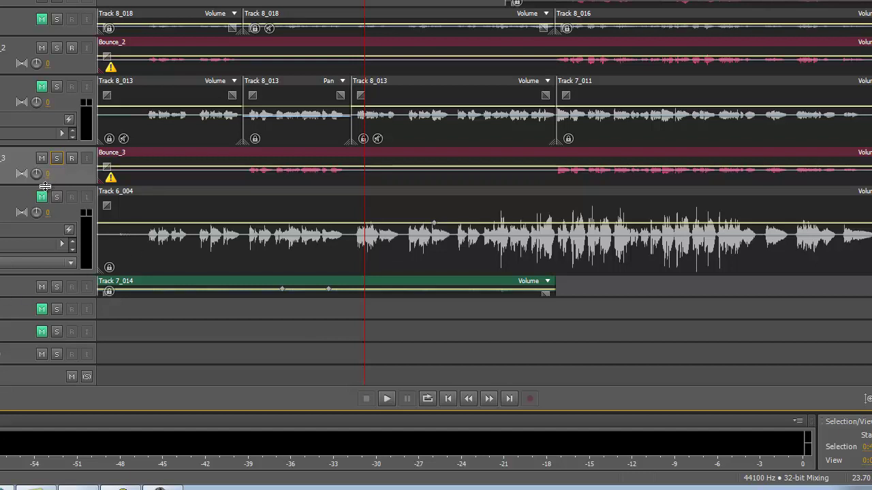
pyautogui.moveTo(45, 185); pyautogui.dragTo(45, 223)
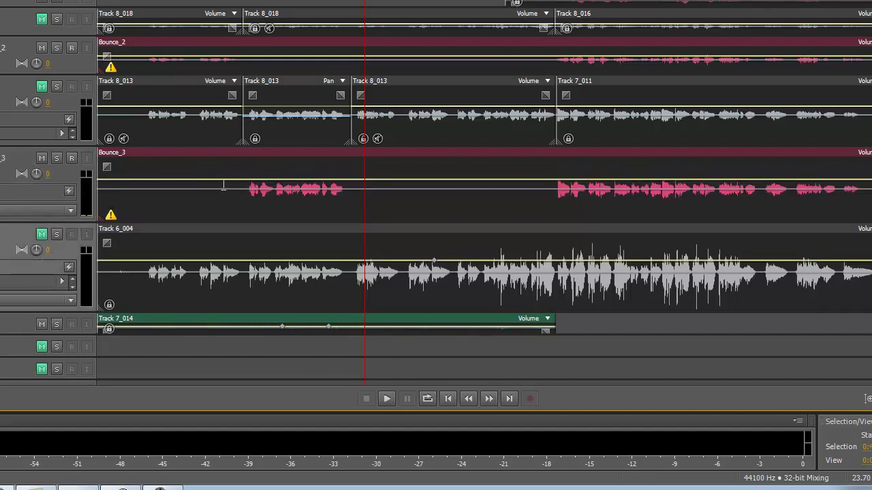